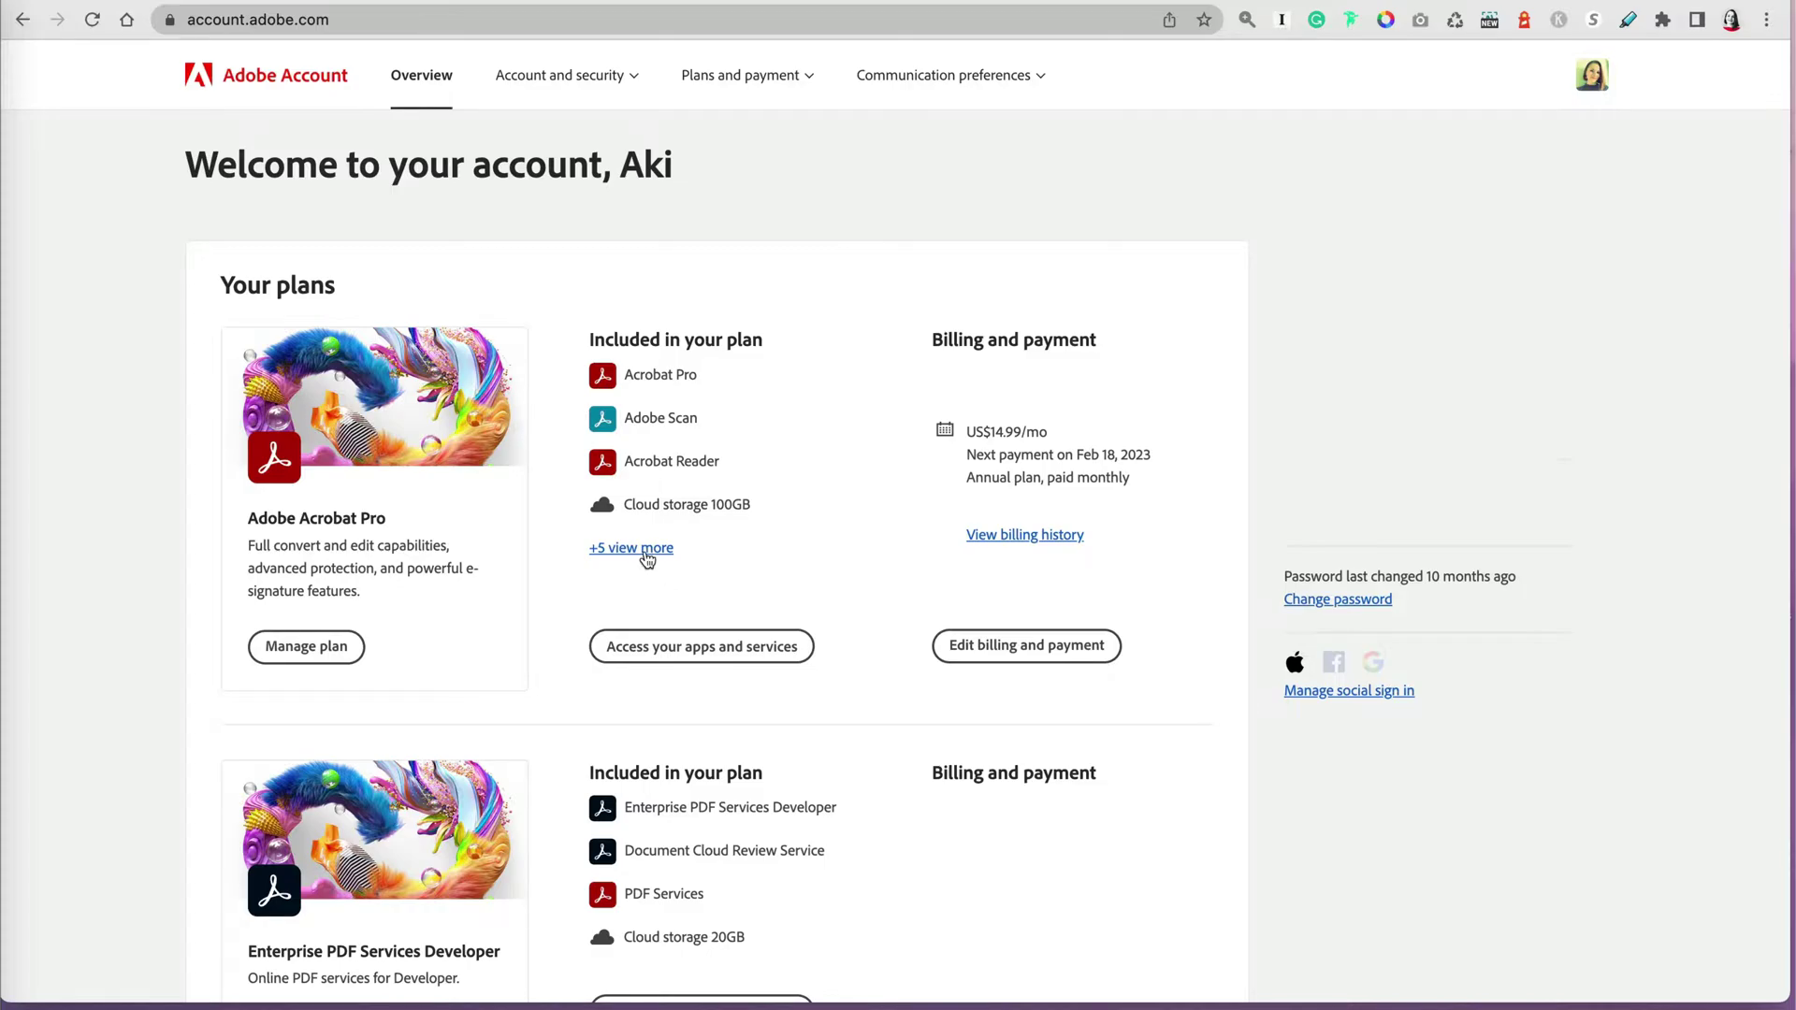
Show the full list of apps included in the Acrobat Pro plan.
left_click(645, 549)
Open the Acrobat Pro plan's management options and highlight the subscription start date.
left_click(319, 652)
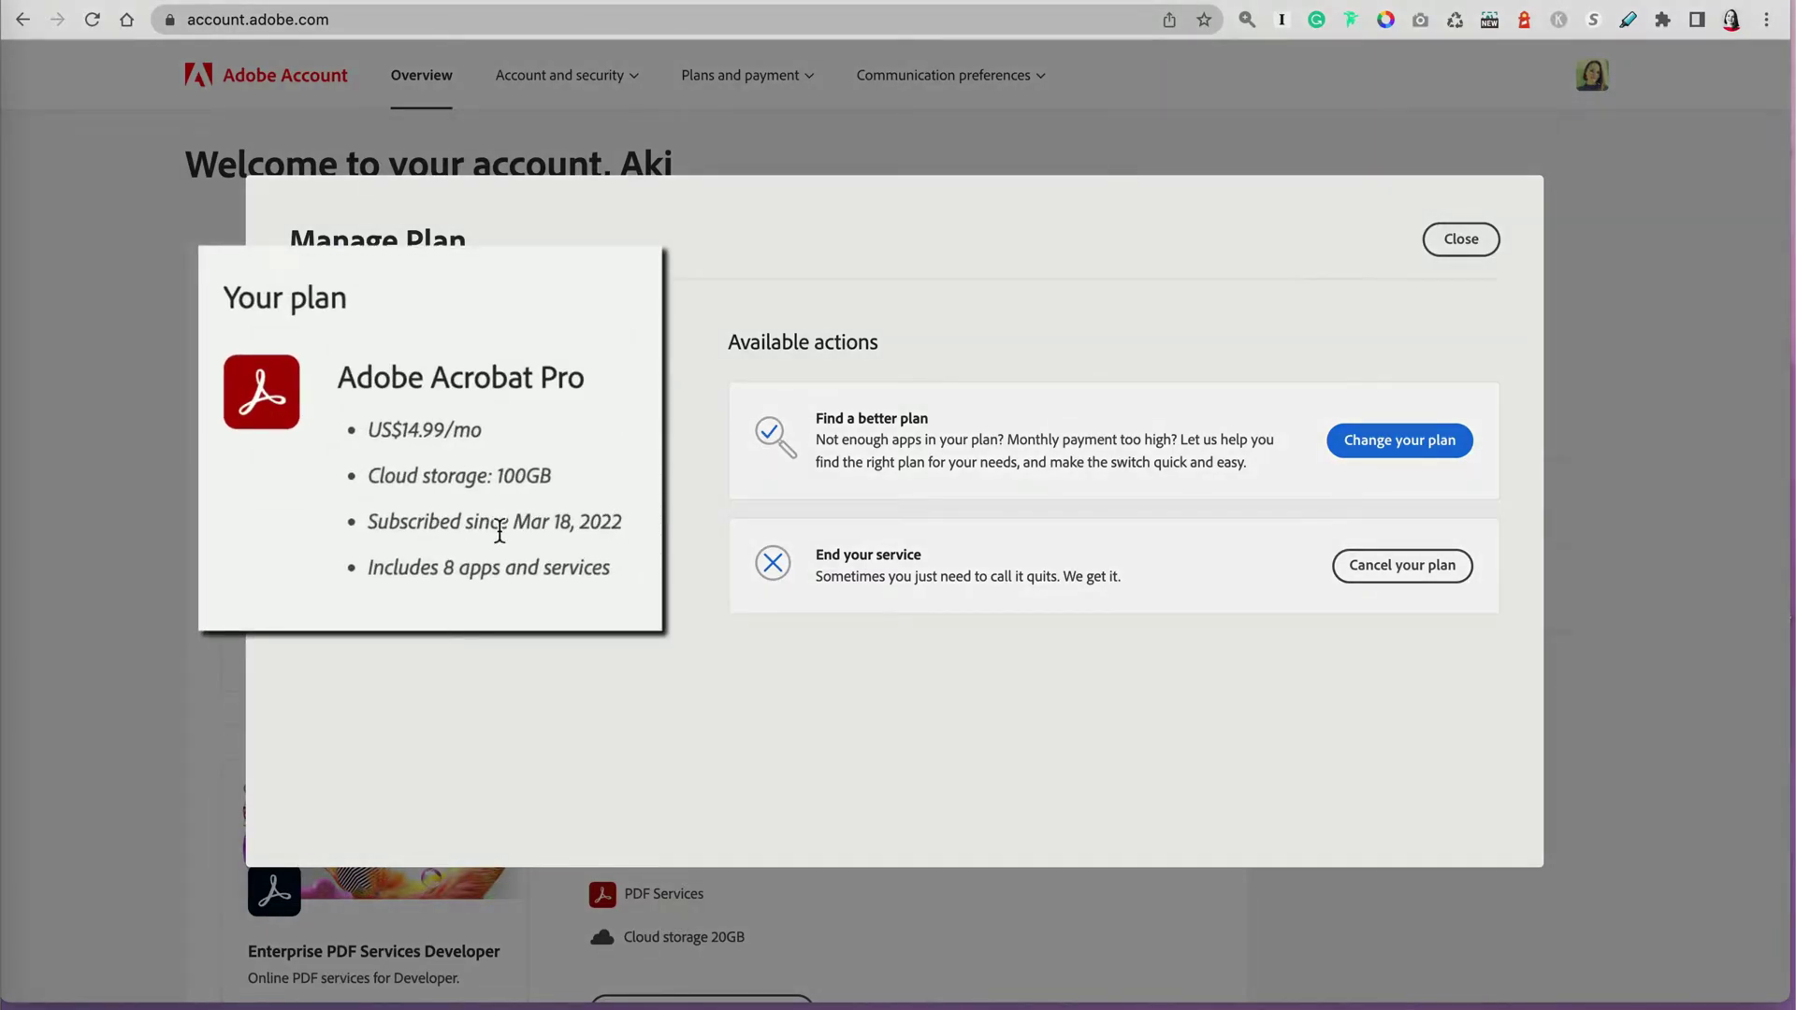
left_click_drag(368, 524, 617, 527)
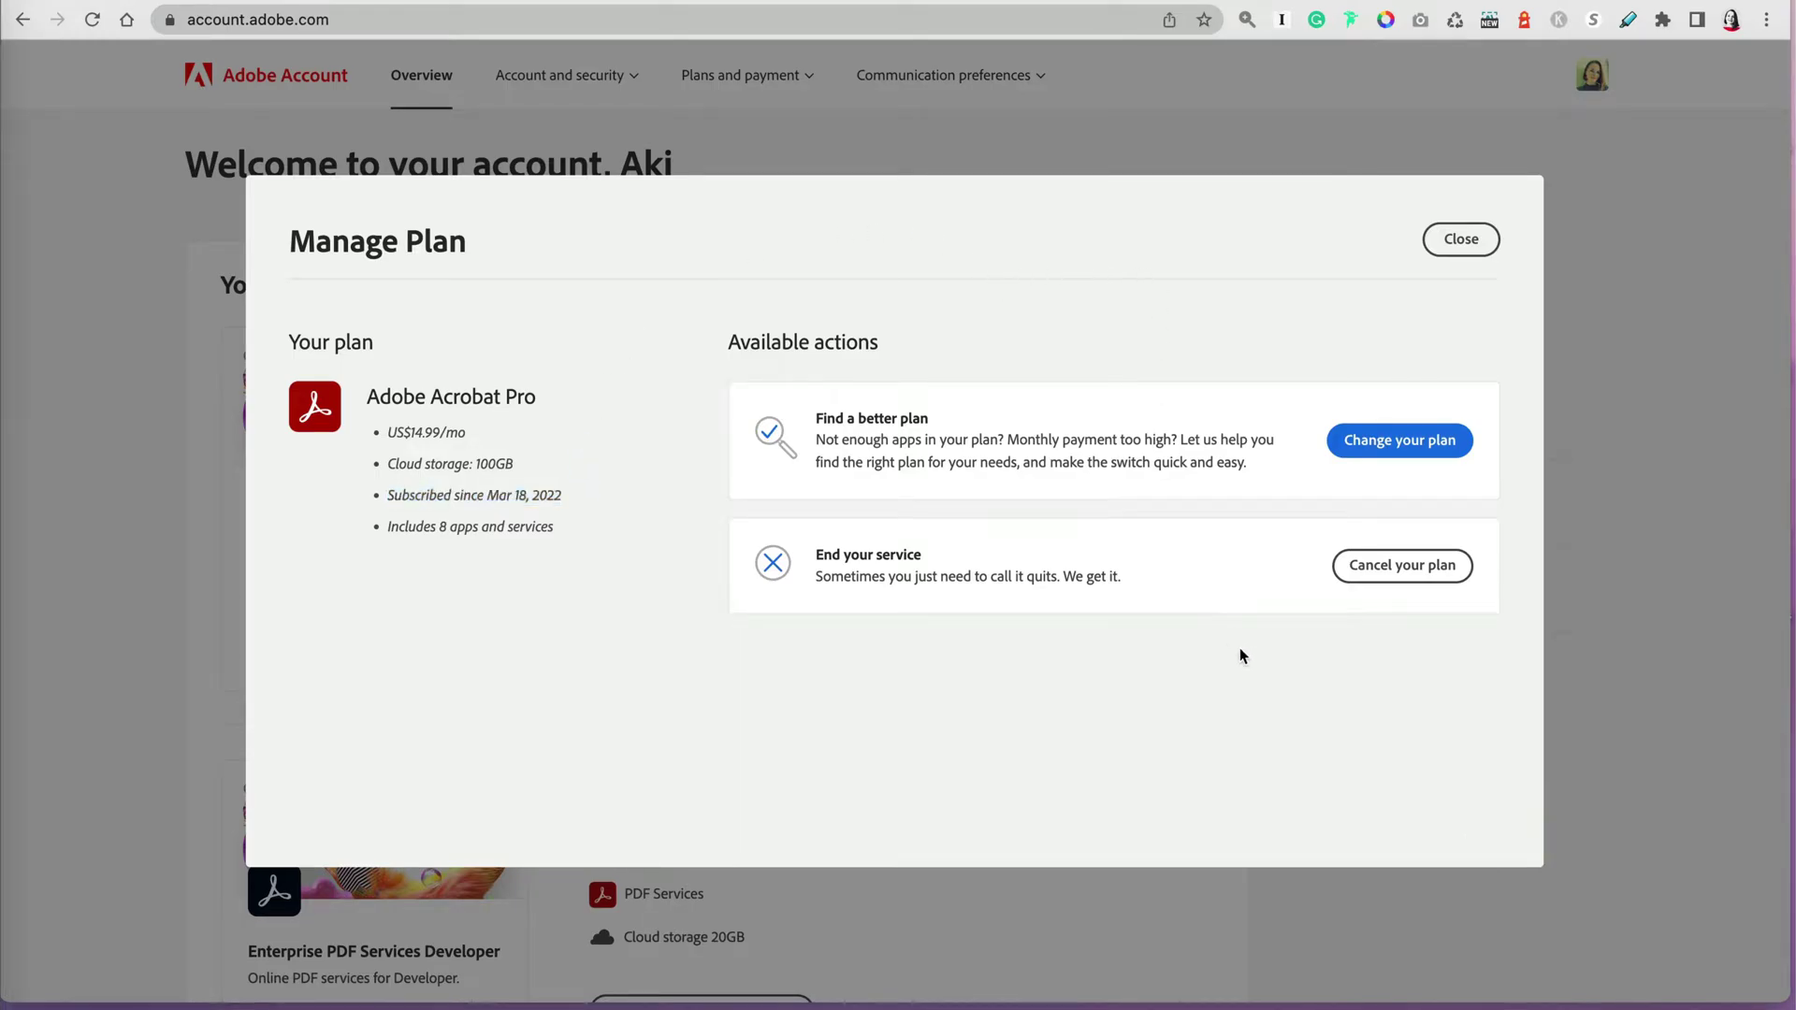
Start cancelling Acrobat Pro, ticking Too Expensive and Only need occasionally and adding a comment.
left_click(1417, 568)
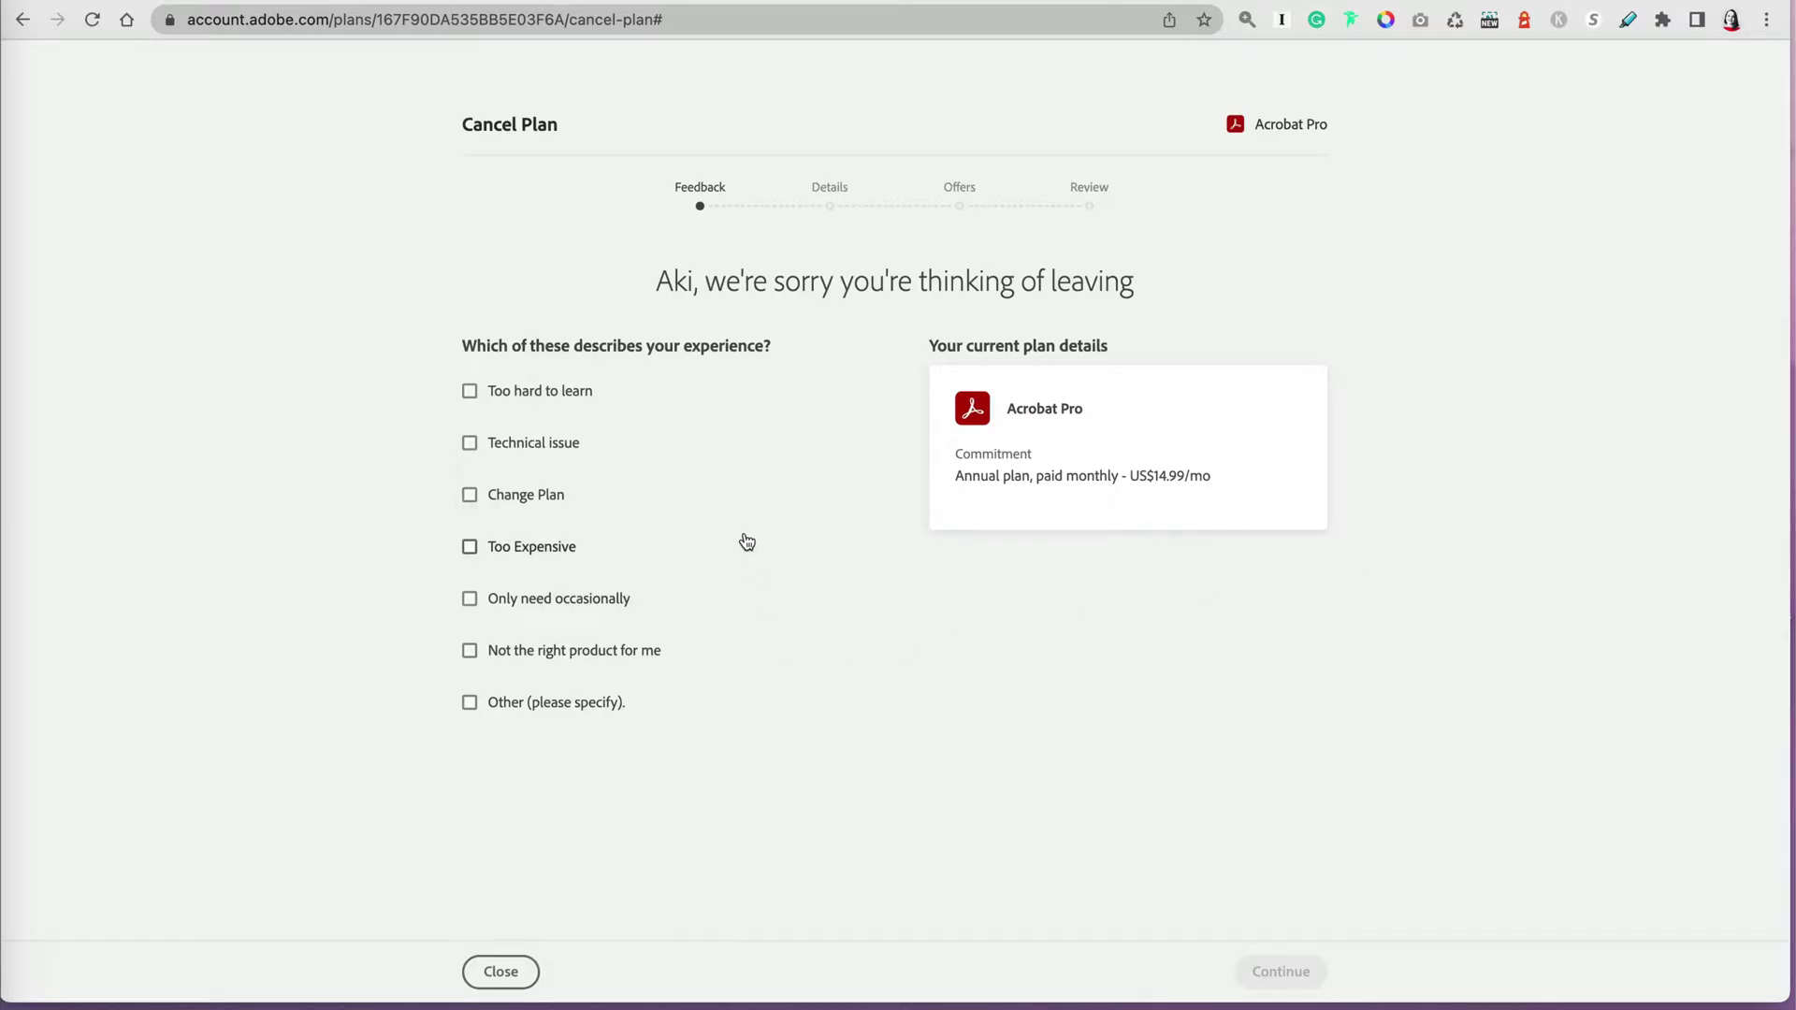
left_click(469, 495)
left_click(469, 547)
left_click(469, 600)
left_click(827, 839)
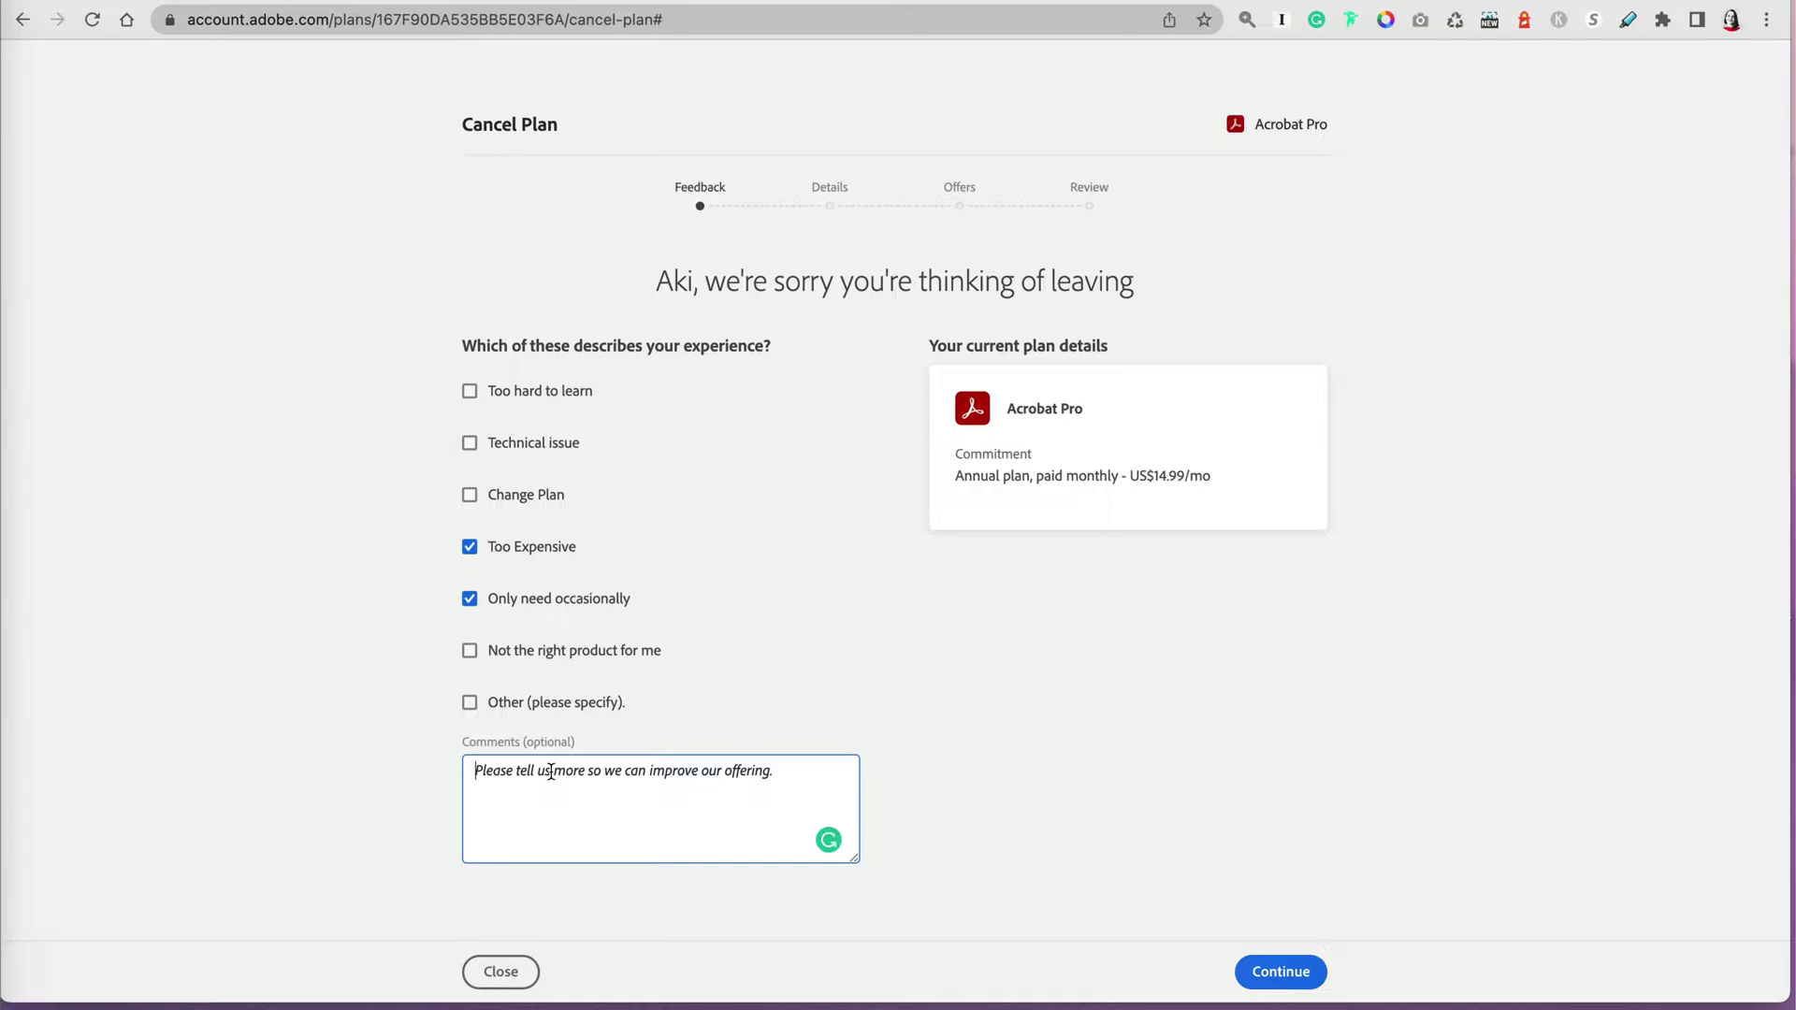
type("I just needed it for a couple of edits and signed up for the annual plan by mistake.")
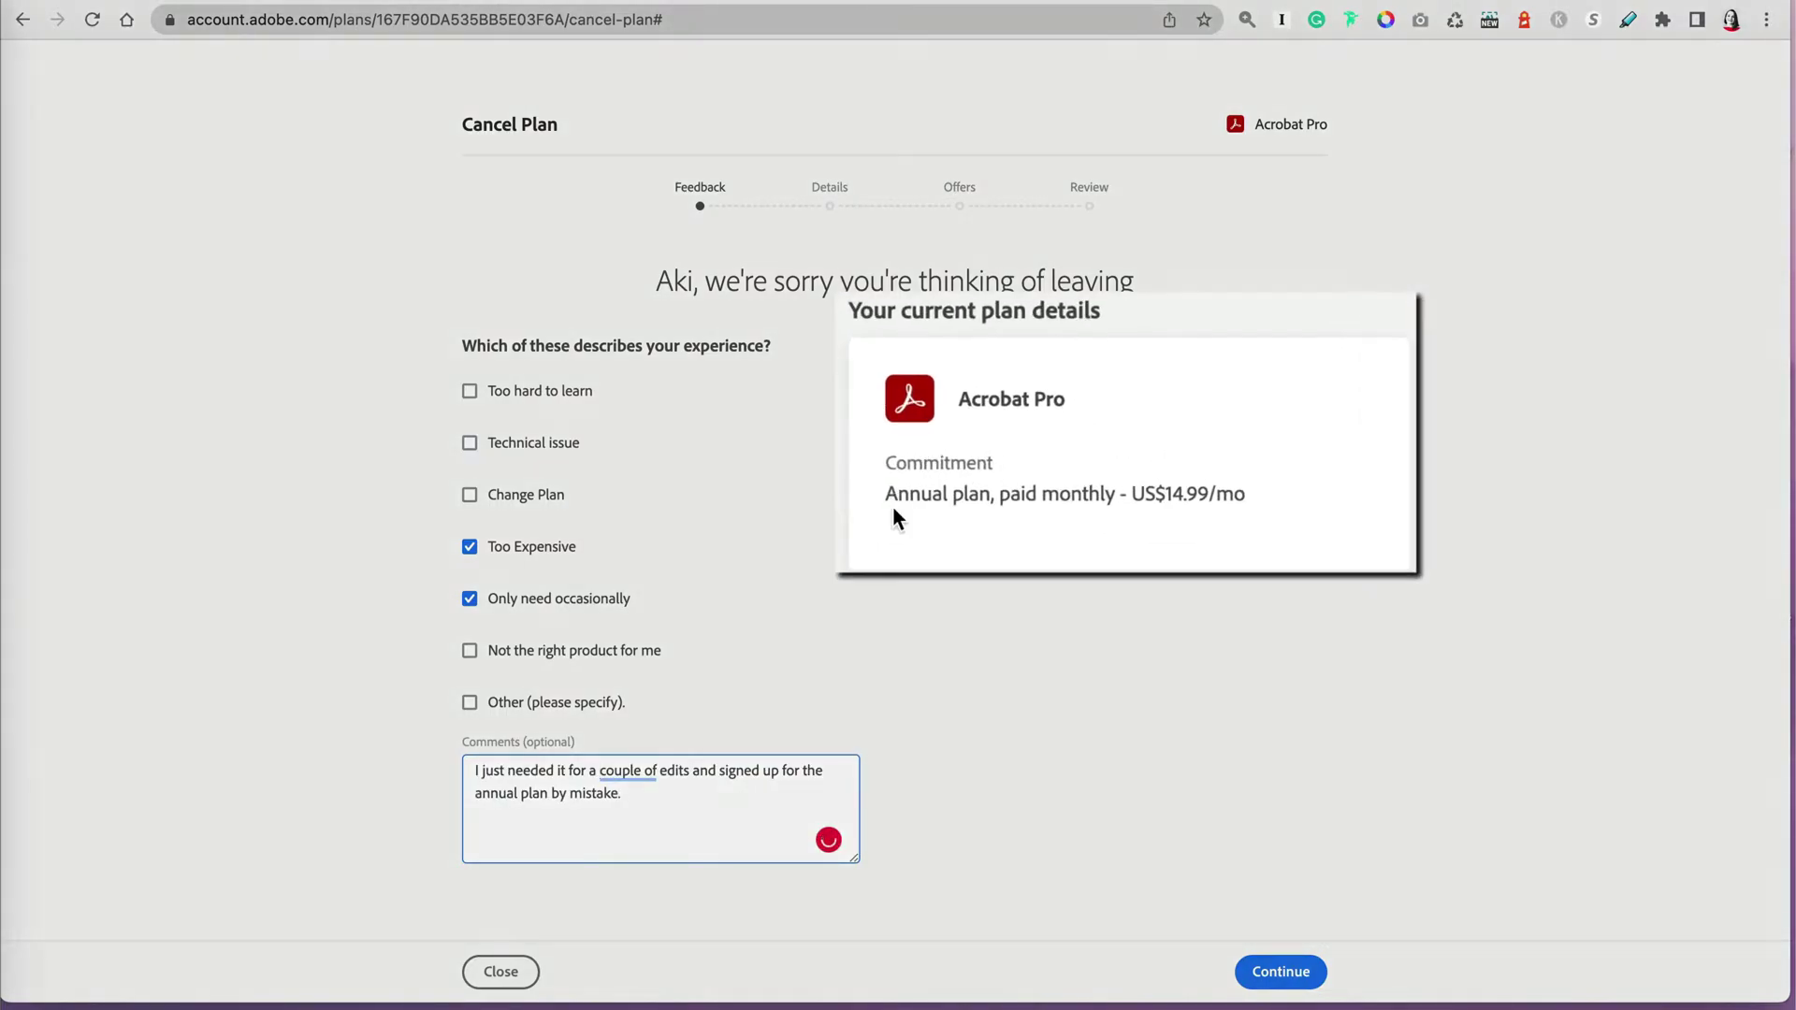
Submit the cancellation feedback and decline the offer to switch plans.
left_click_drag(878, 493, 1267, 486)
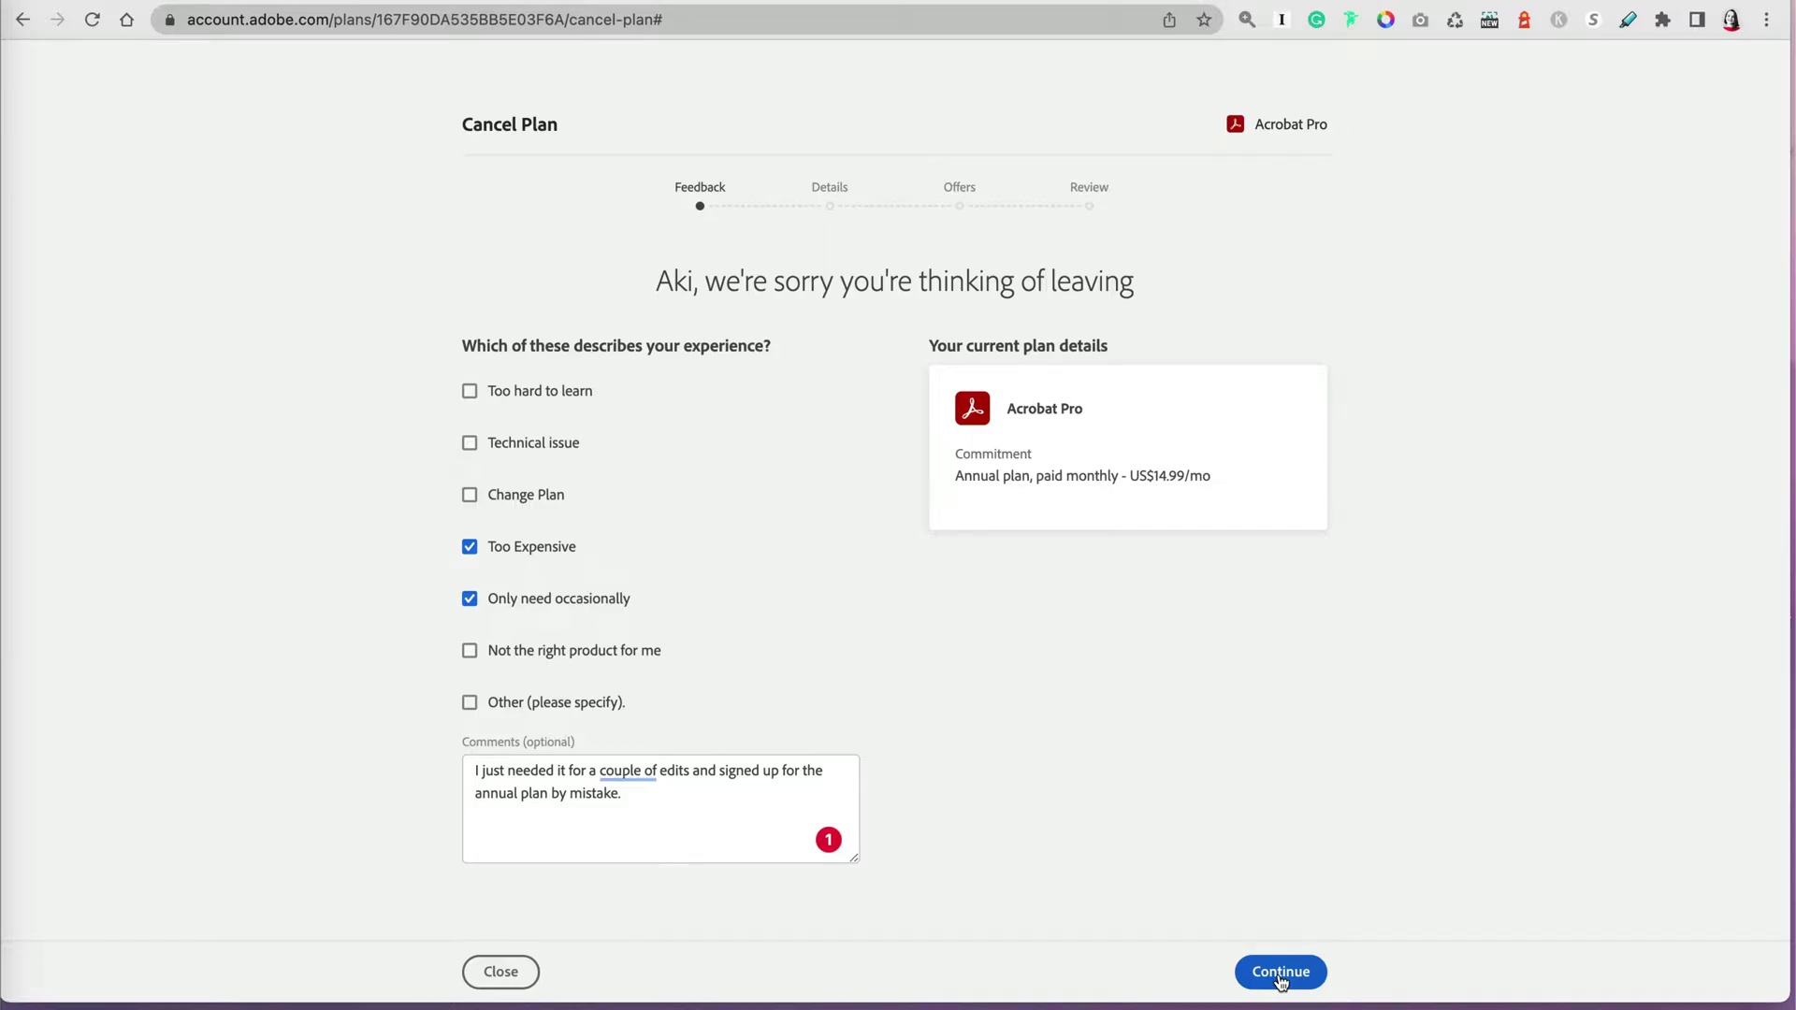
left_click(1279, 977)
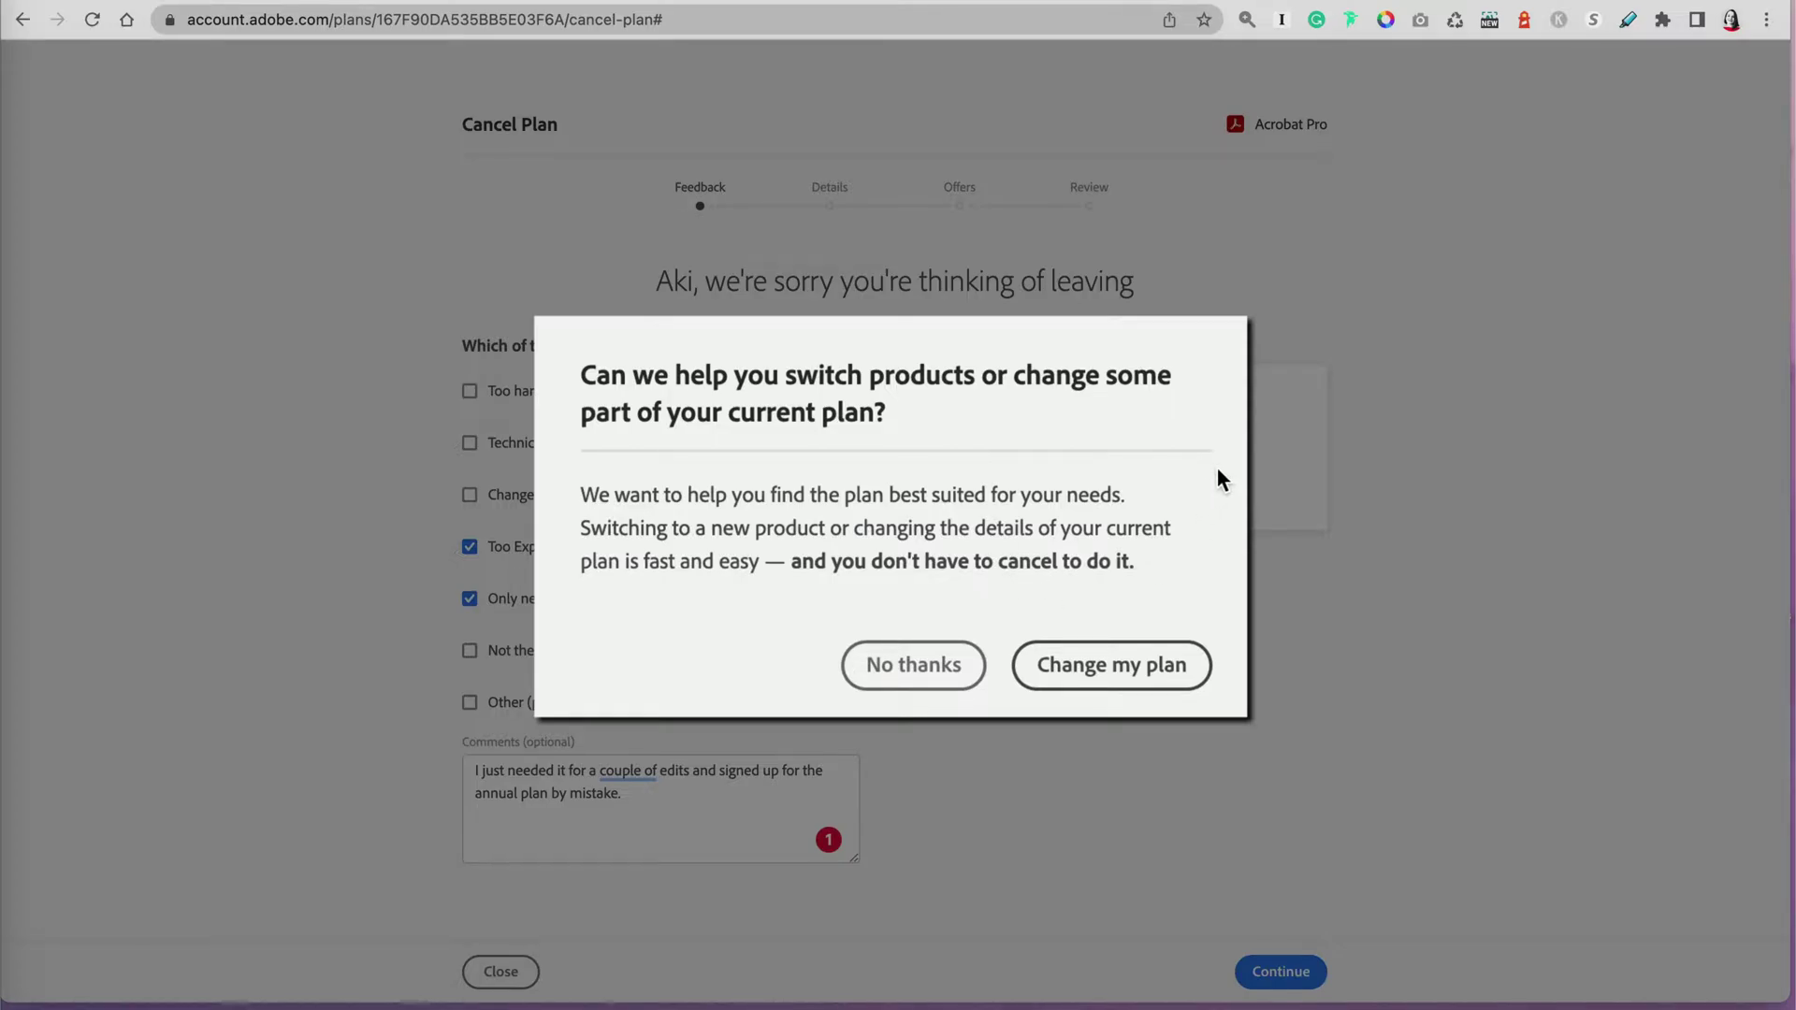
left_click(891, 687)
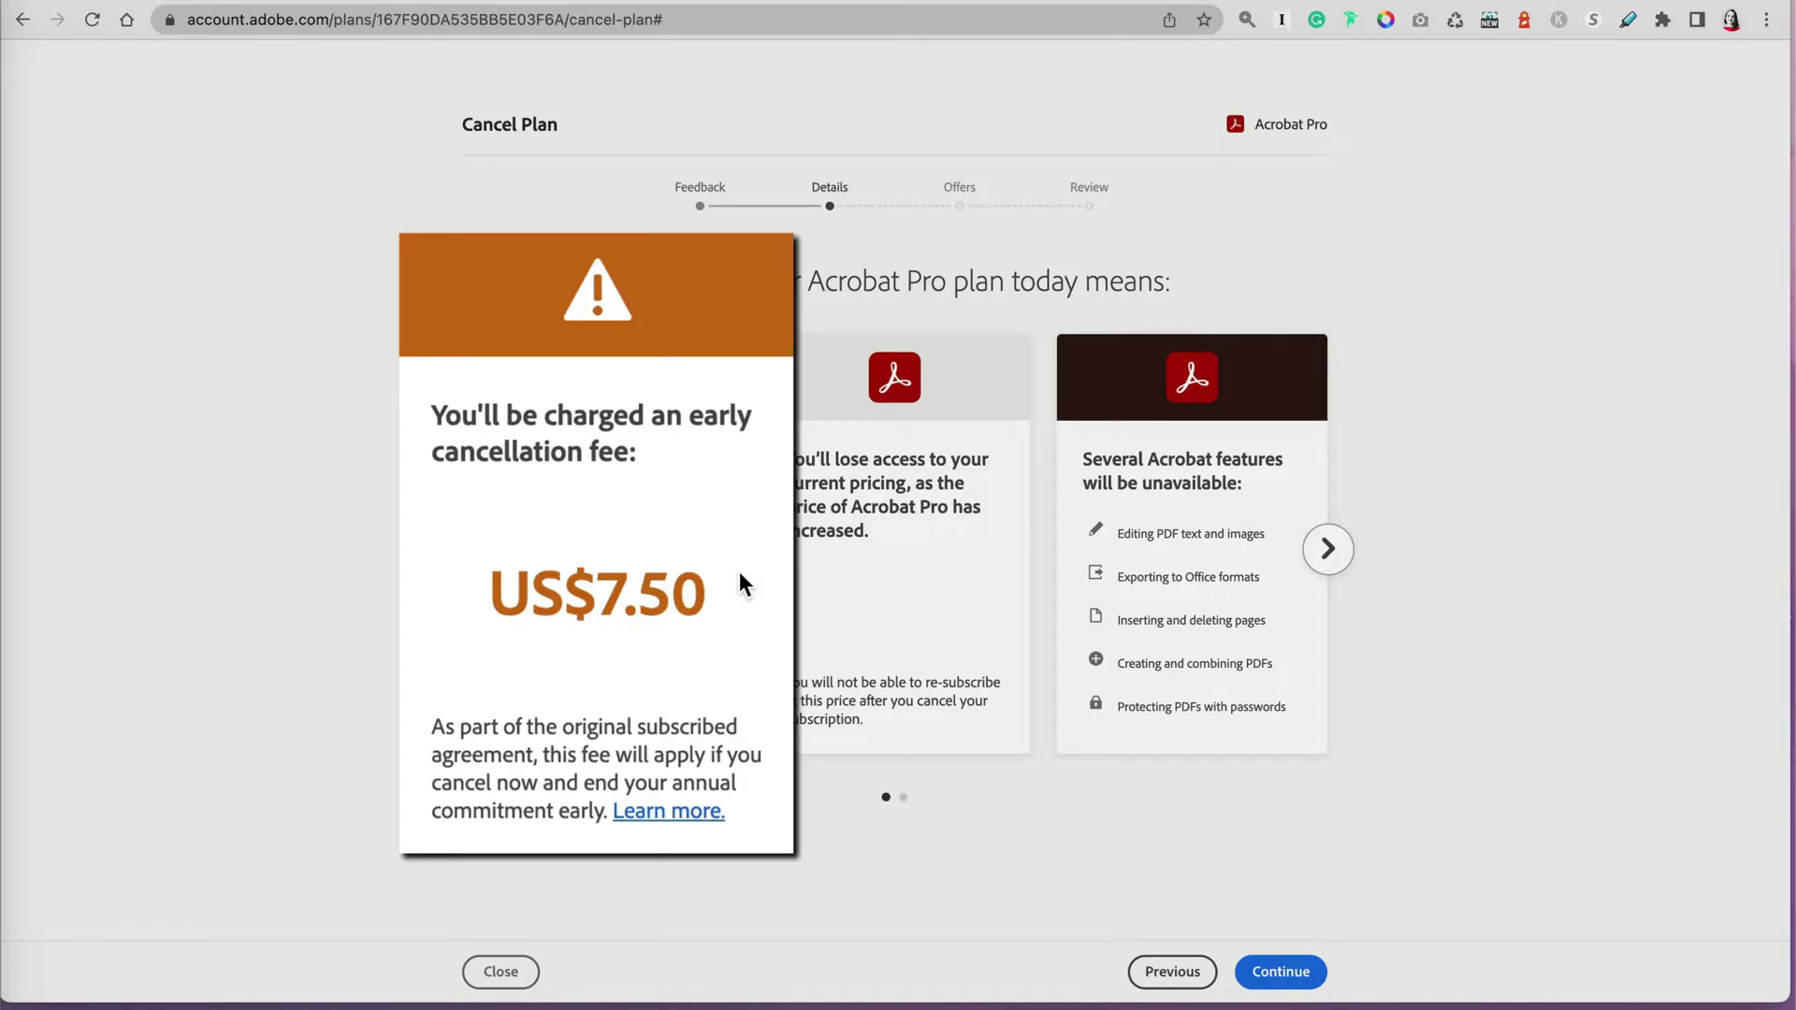
Open the help article explaining the US$7.50 early cancellation fee terms.
left_click(664, 815)
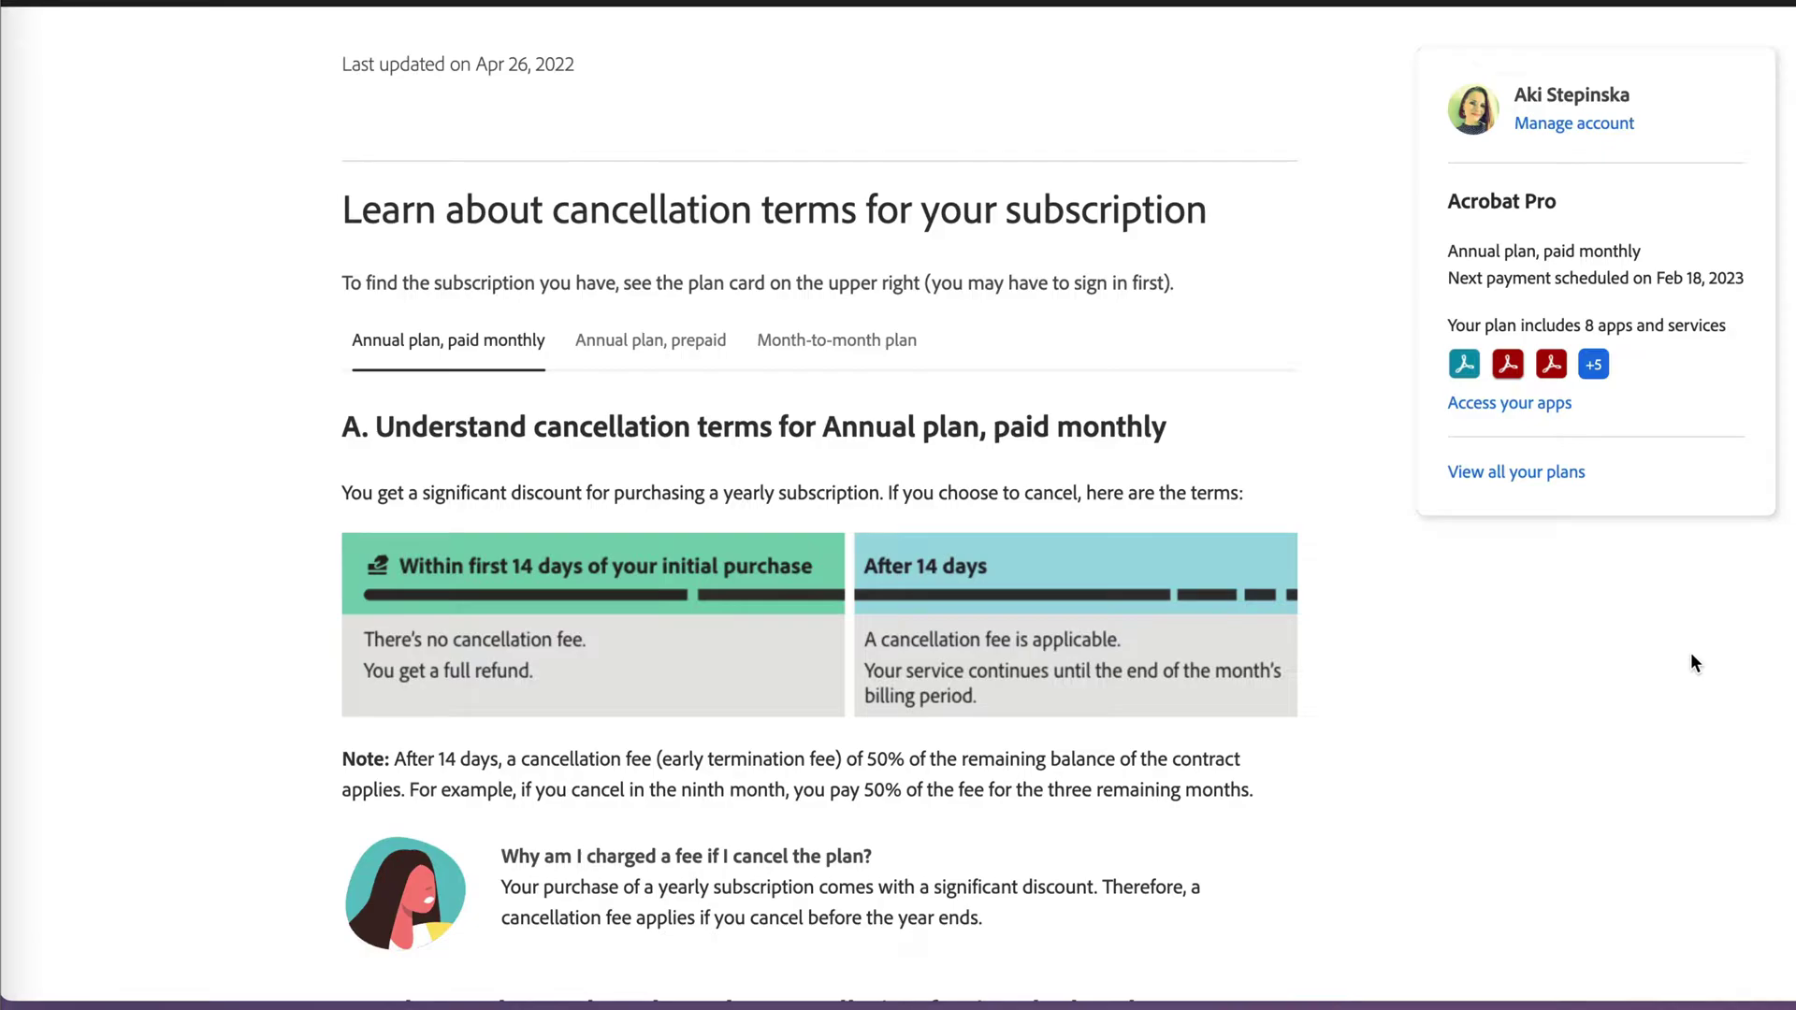
scroll(1690, 653, "down", 1)
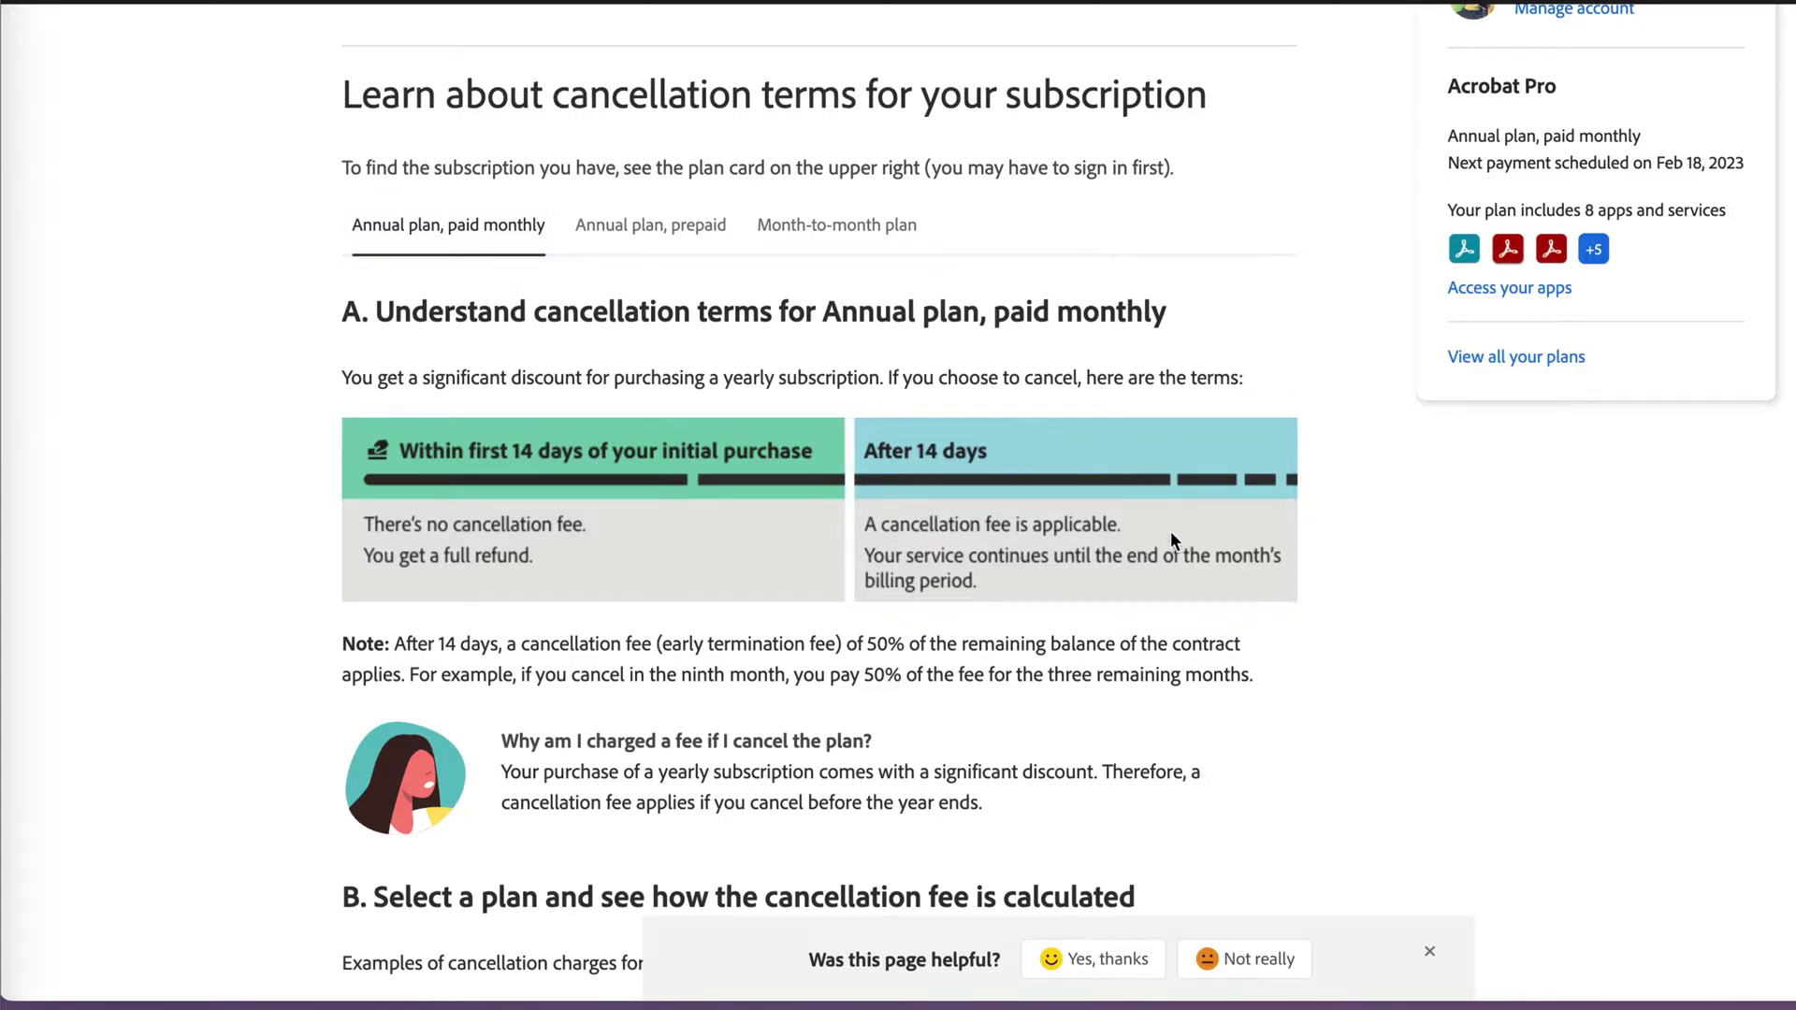
scroll(1176, 534, "down", 2)
scroll(1176, 532, "down", 3)
scroll(1177, 531, "down", 3)
scroll(1176, 532, "down", 1)
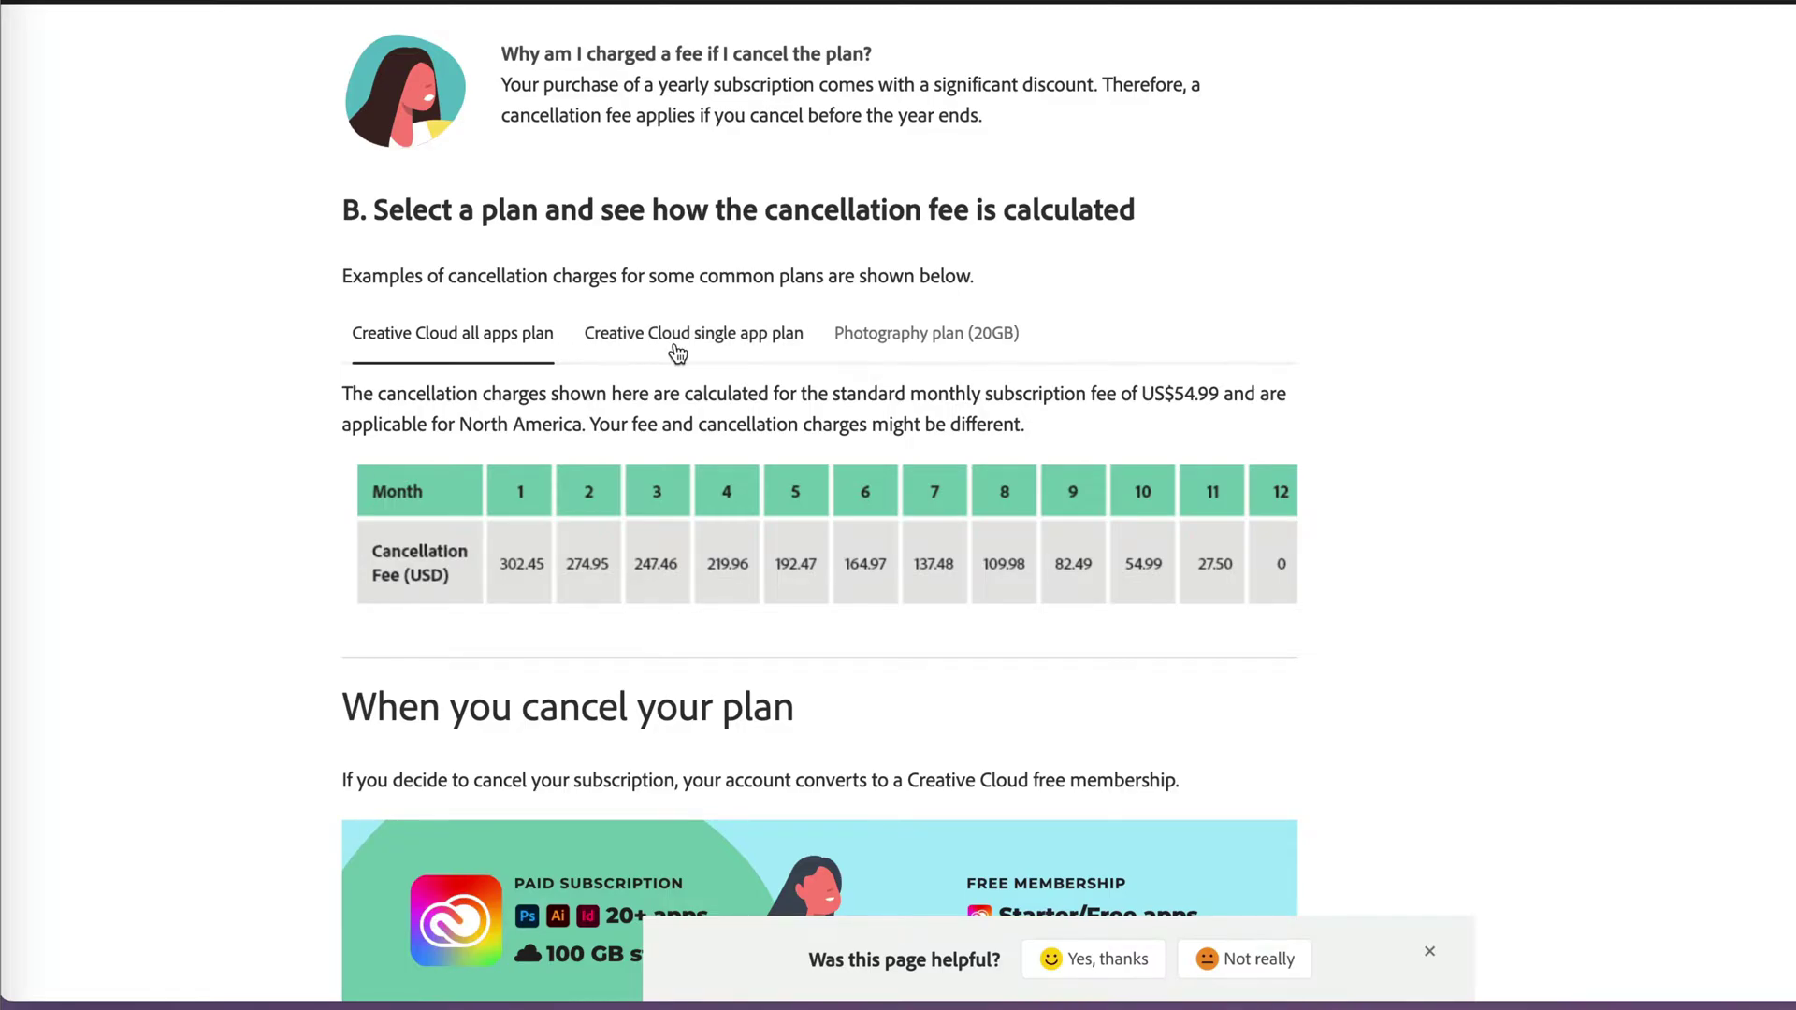
Review single app plan fees (US$20.99 monthly), then the prepaid and month-to-month terms.
left_click(677, 352)
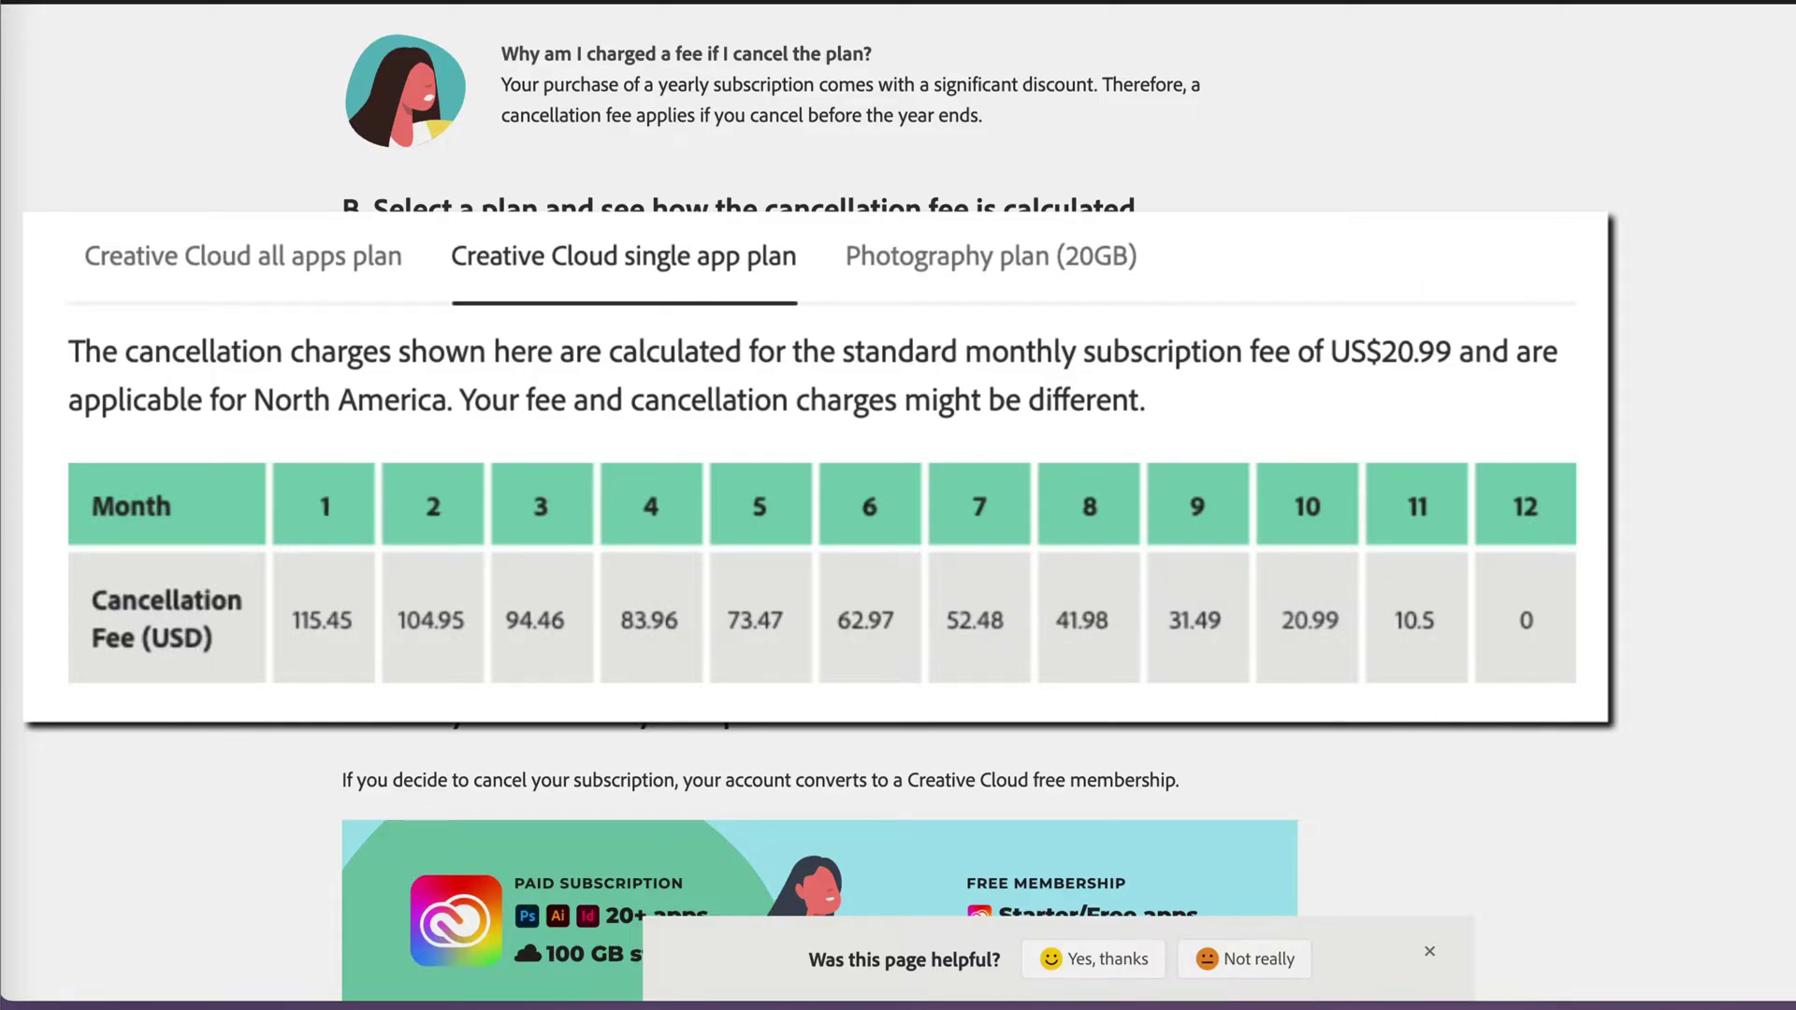
left_click_drag(1330, 352, 1453, 350)
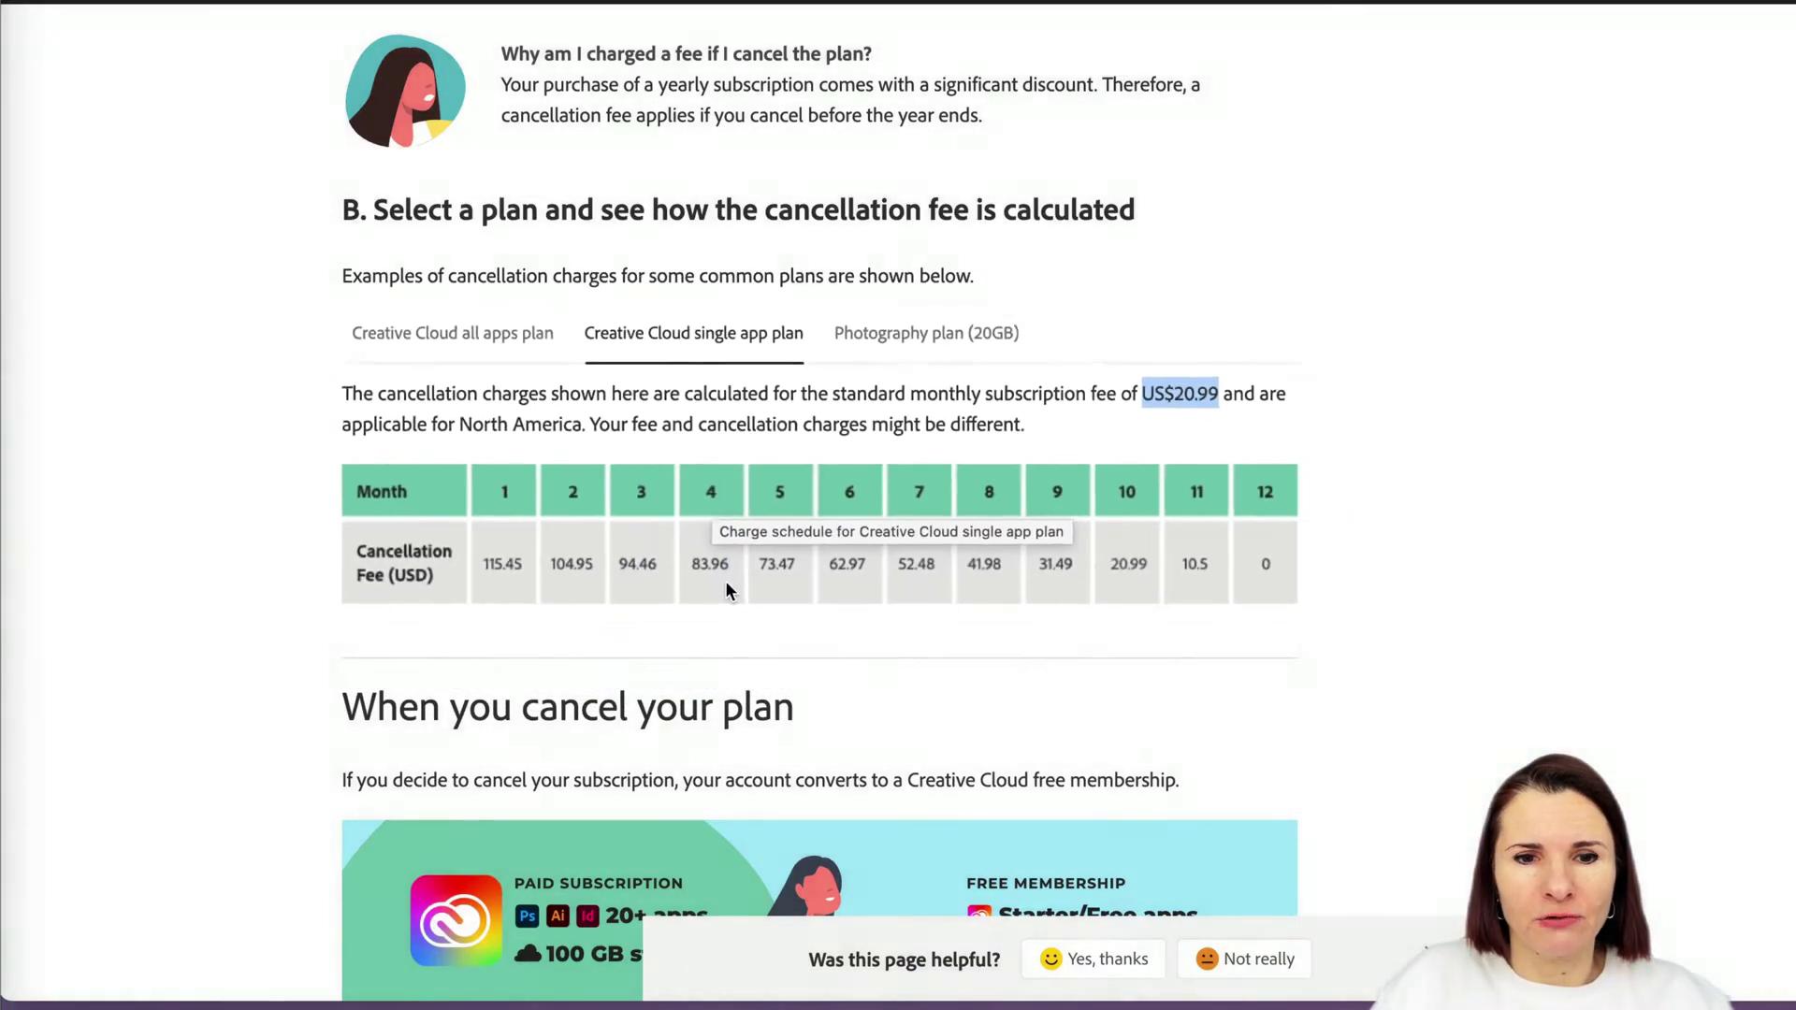
scroll(725, 590, "up", 5)
scroll(749, 351, "up", 1)
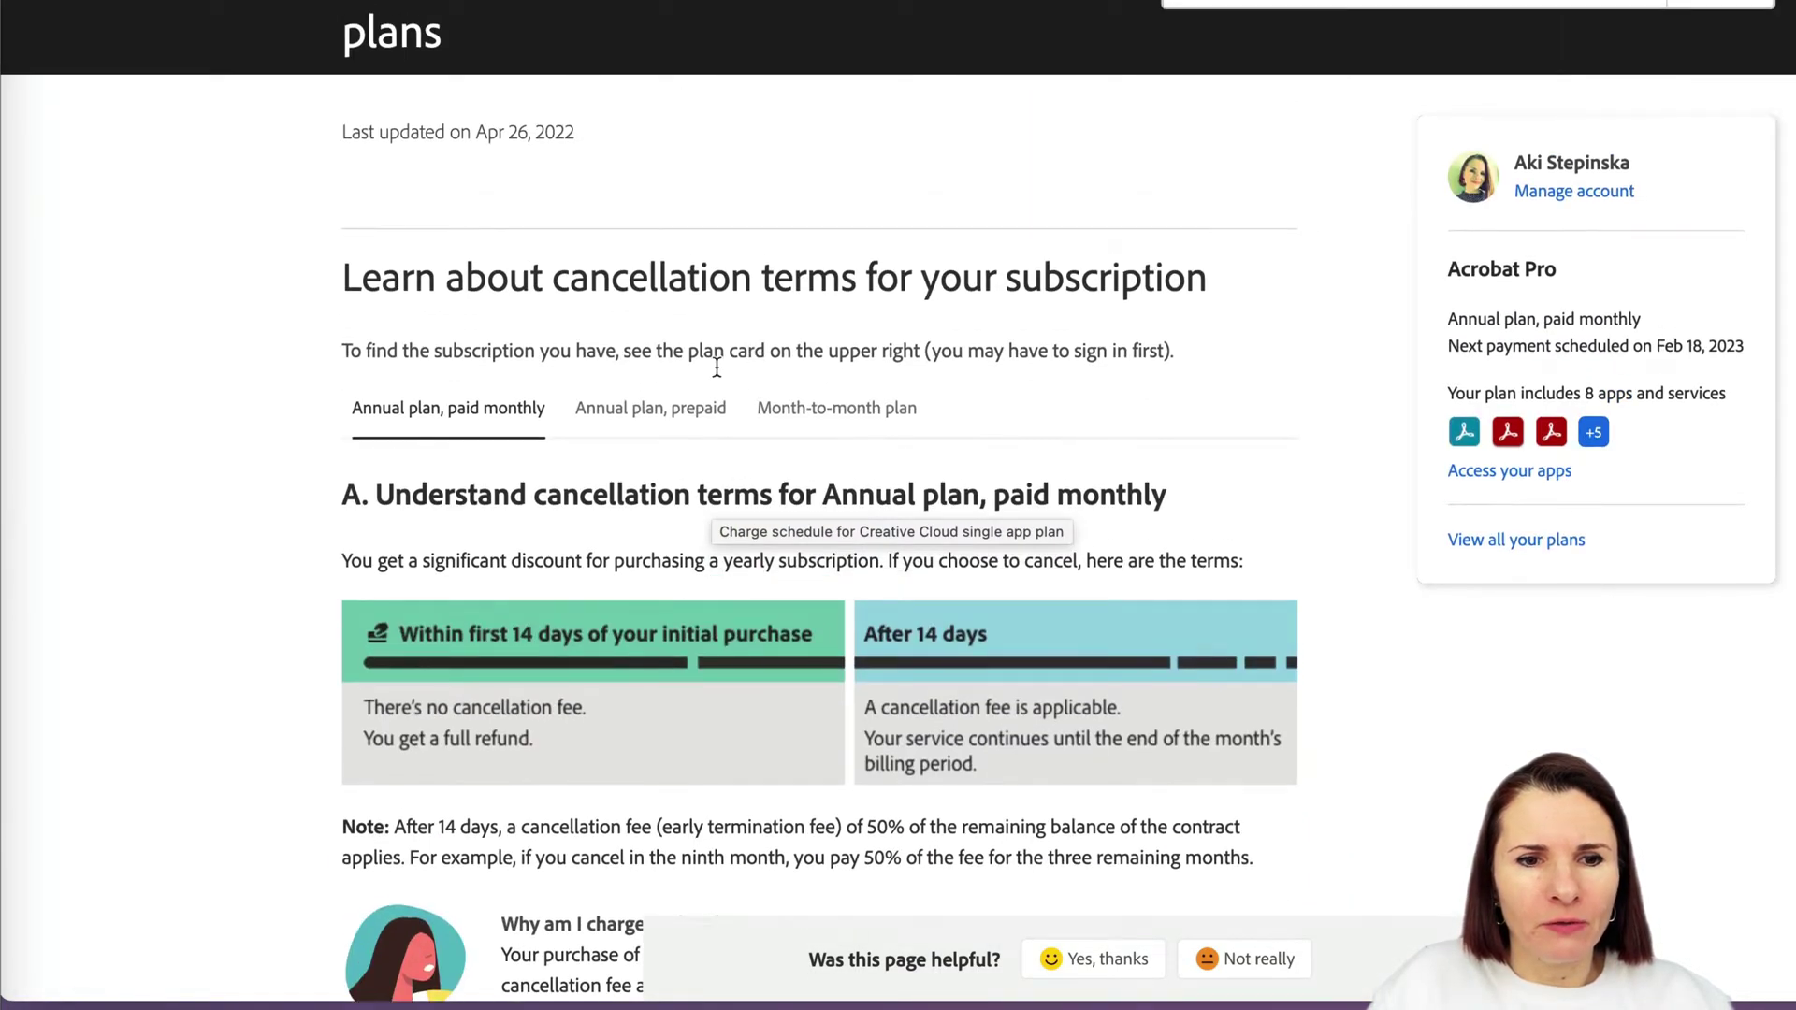
left_click(649, 420)
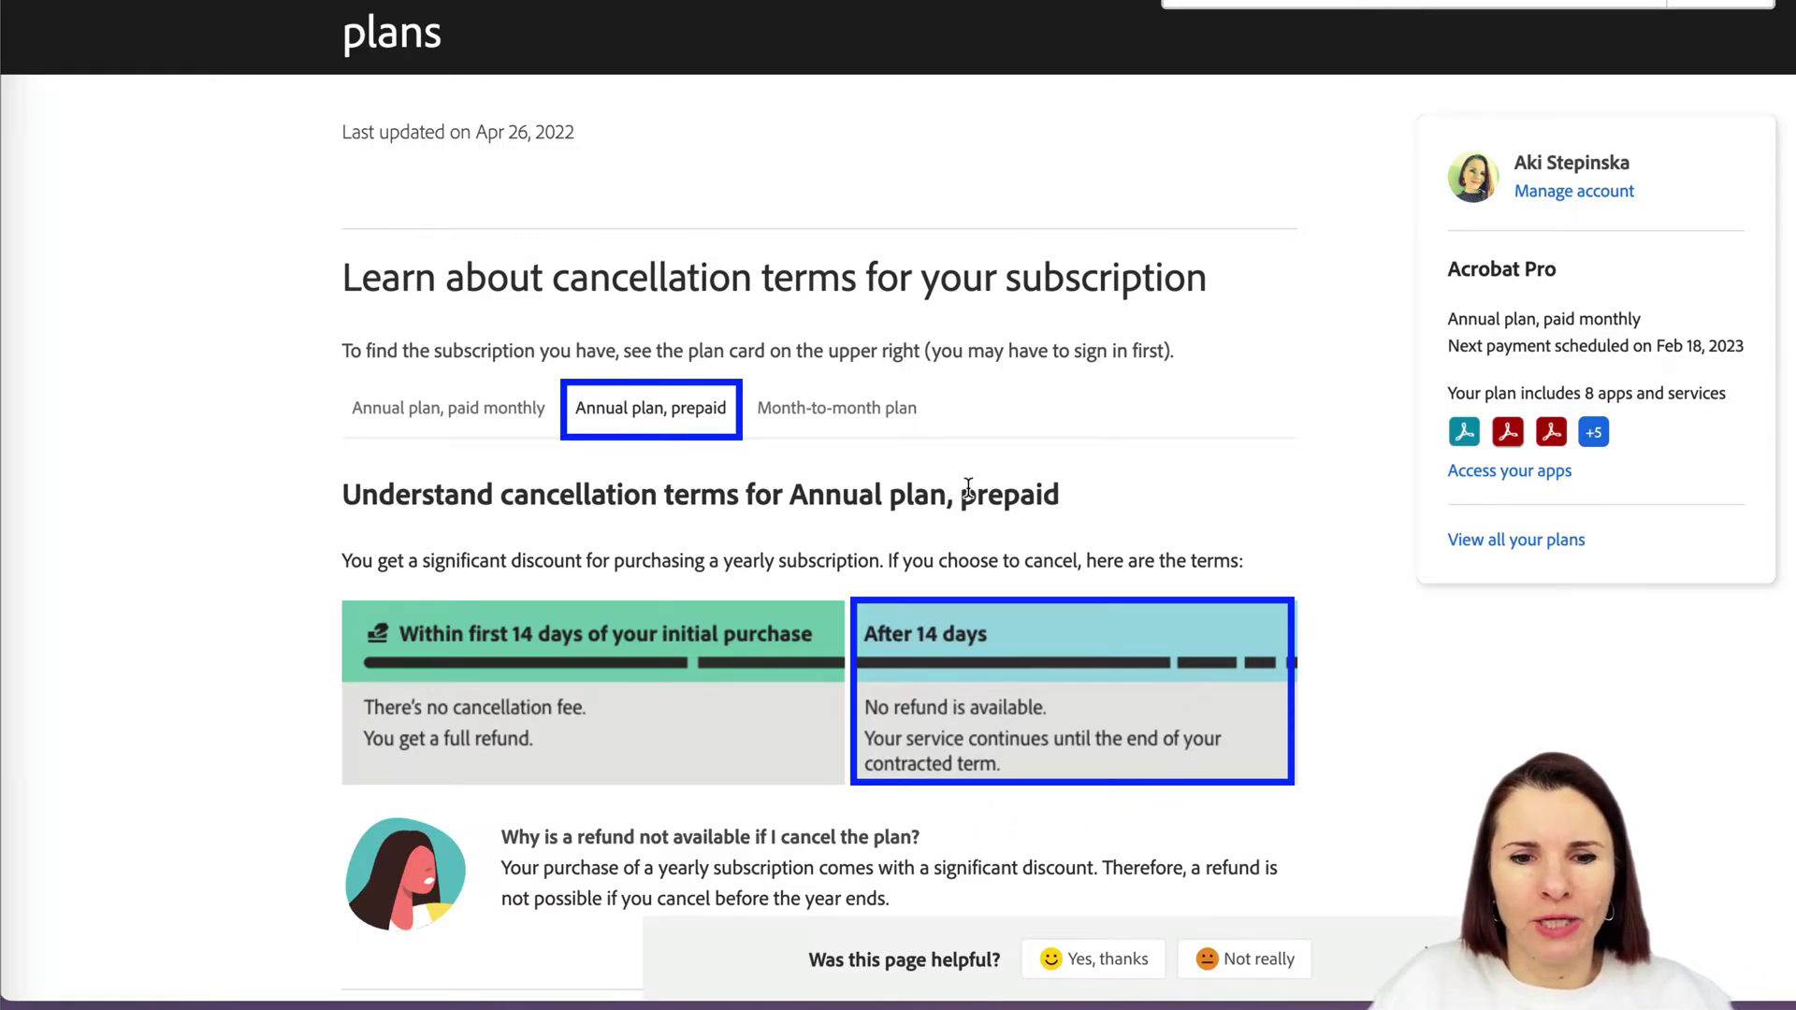
left_click(837, 410)
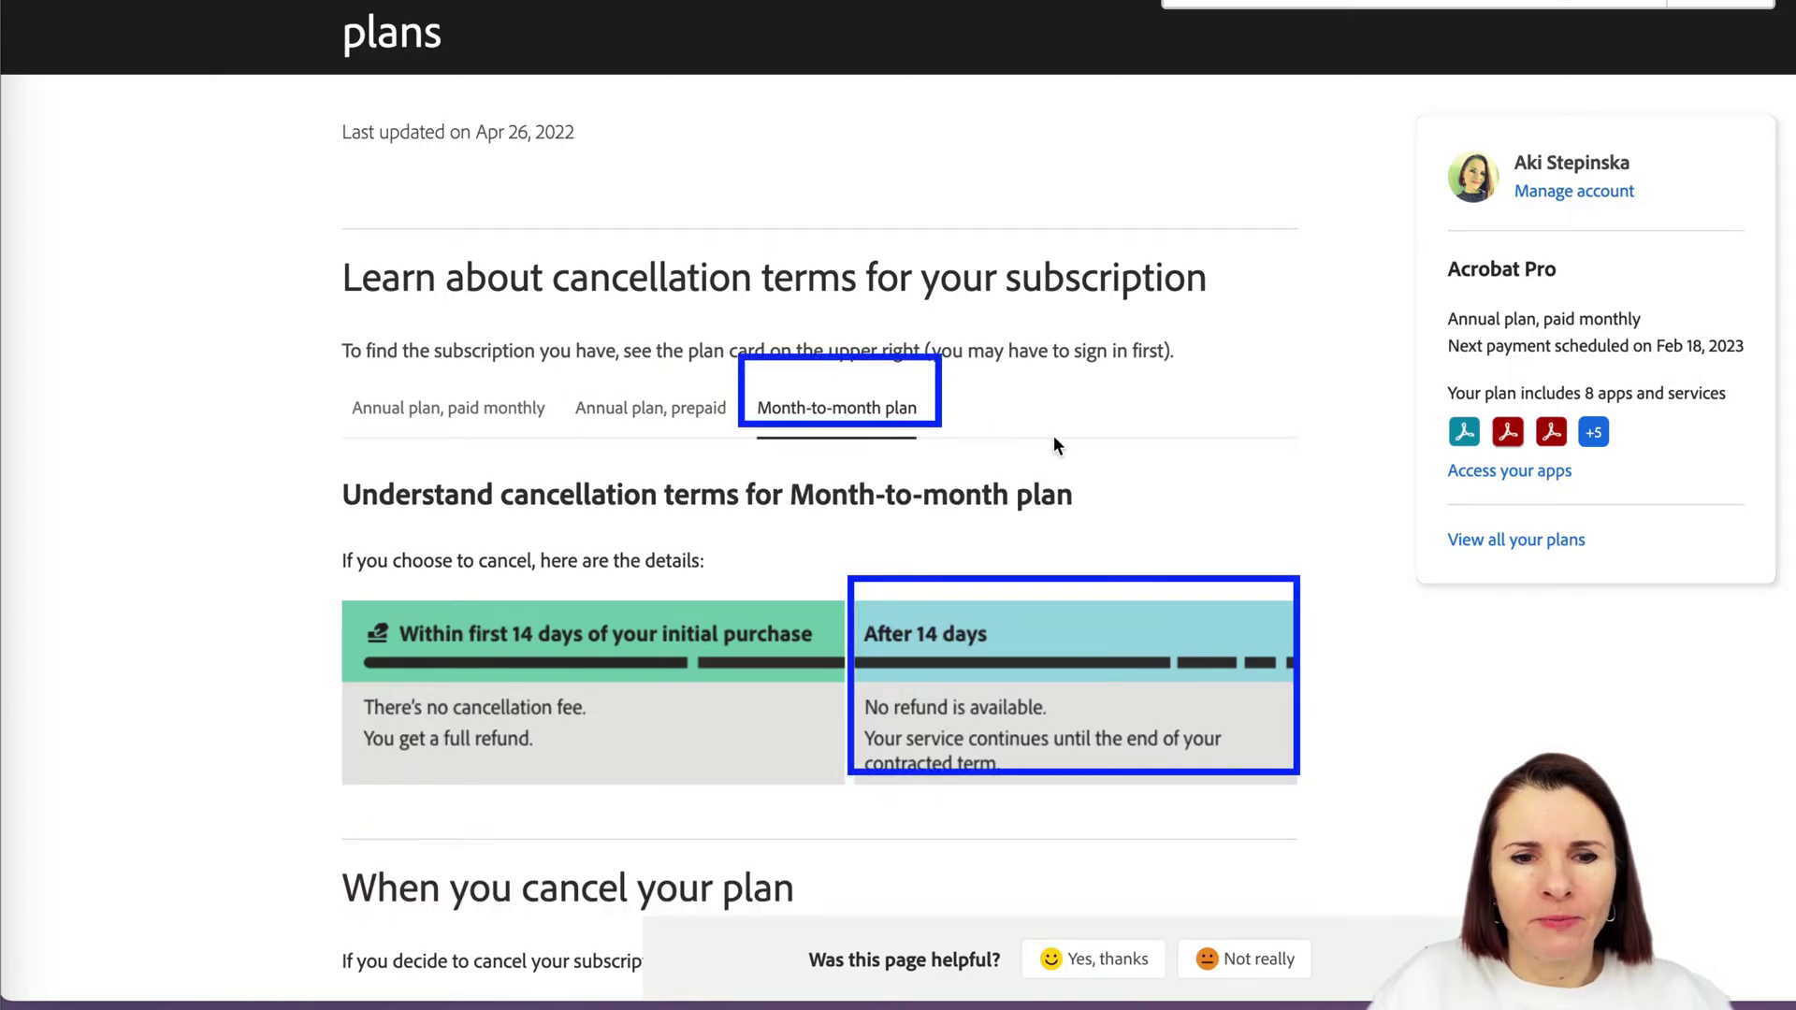
scroll(1054, 437, "down", 1)
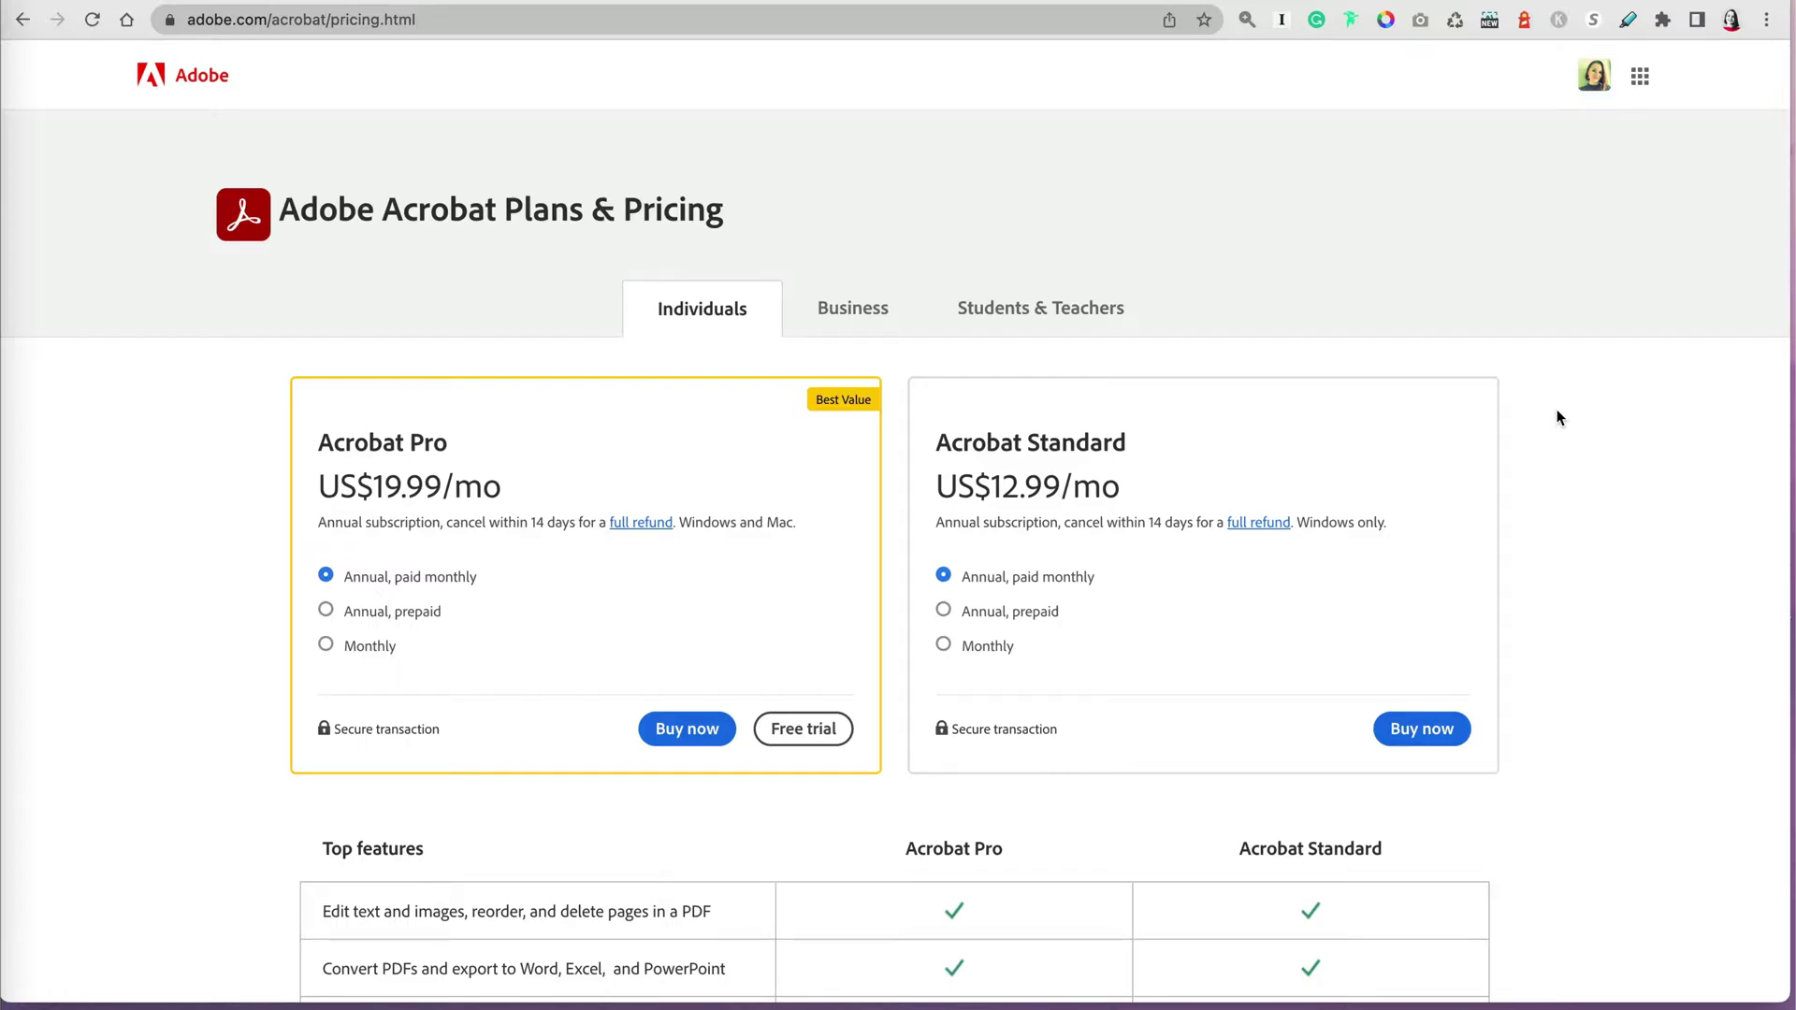
scroll(1557, 417, "down", 1)
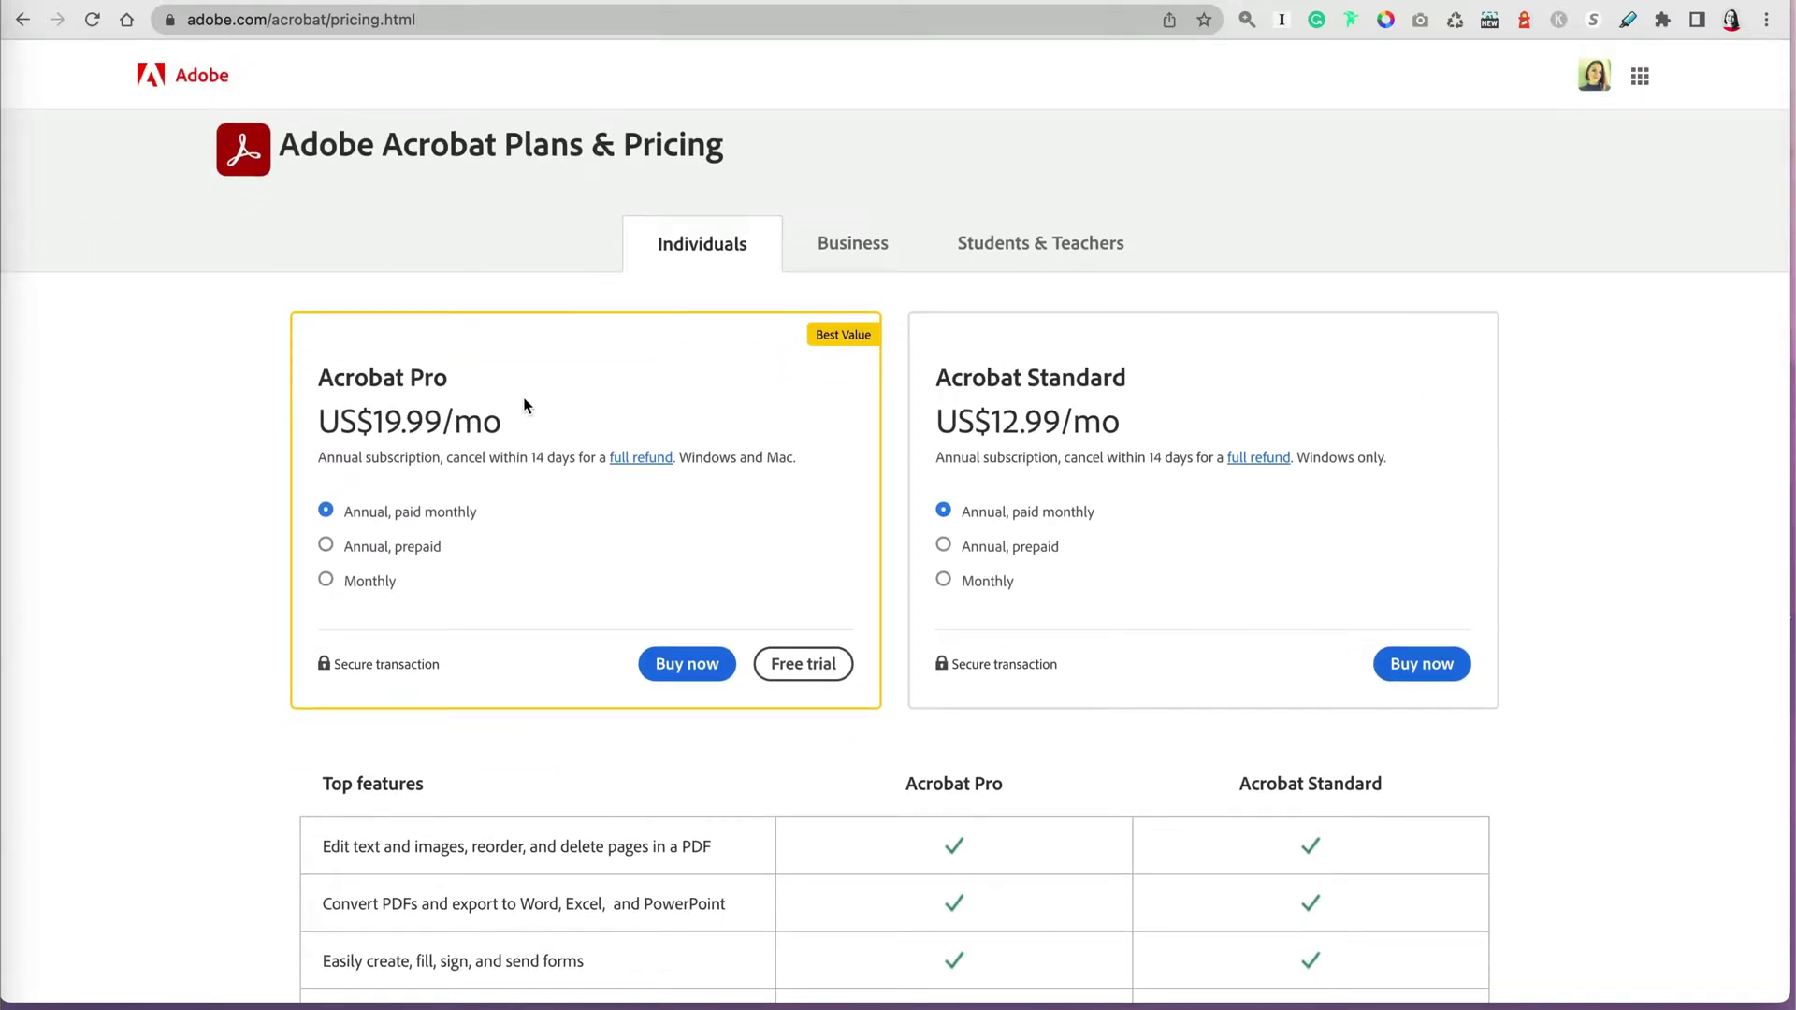
Bring the Excel cost comparison workbook up beside the Acrobat pricing page.
key("super+Tab")
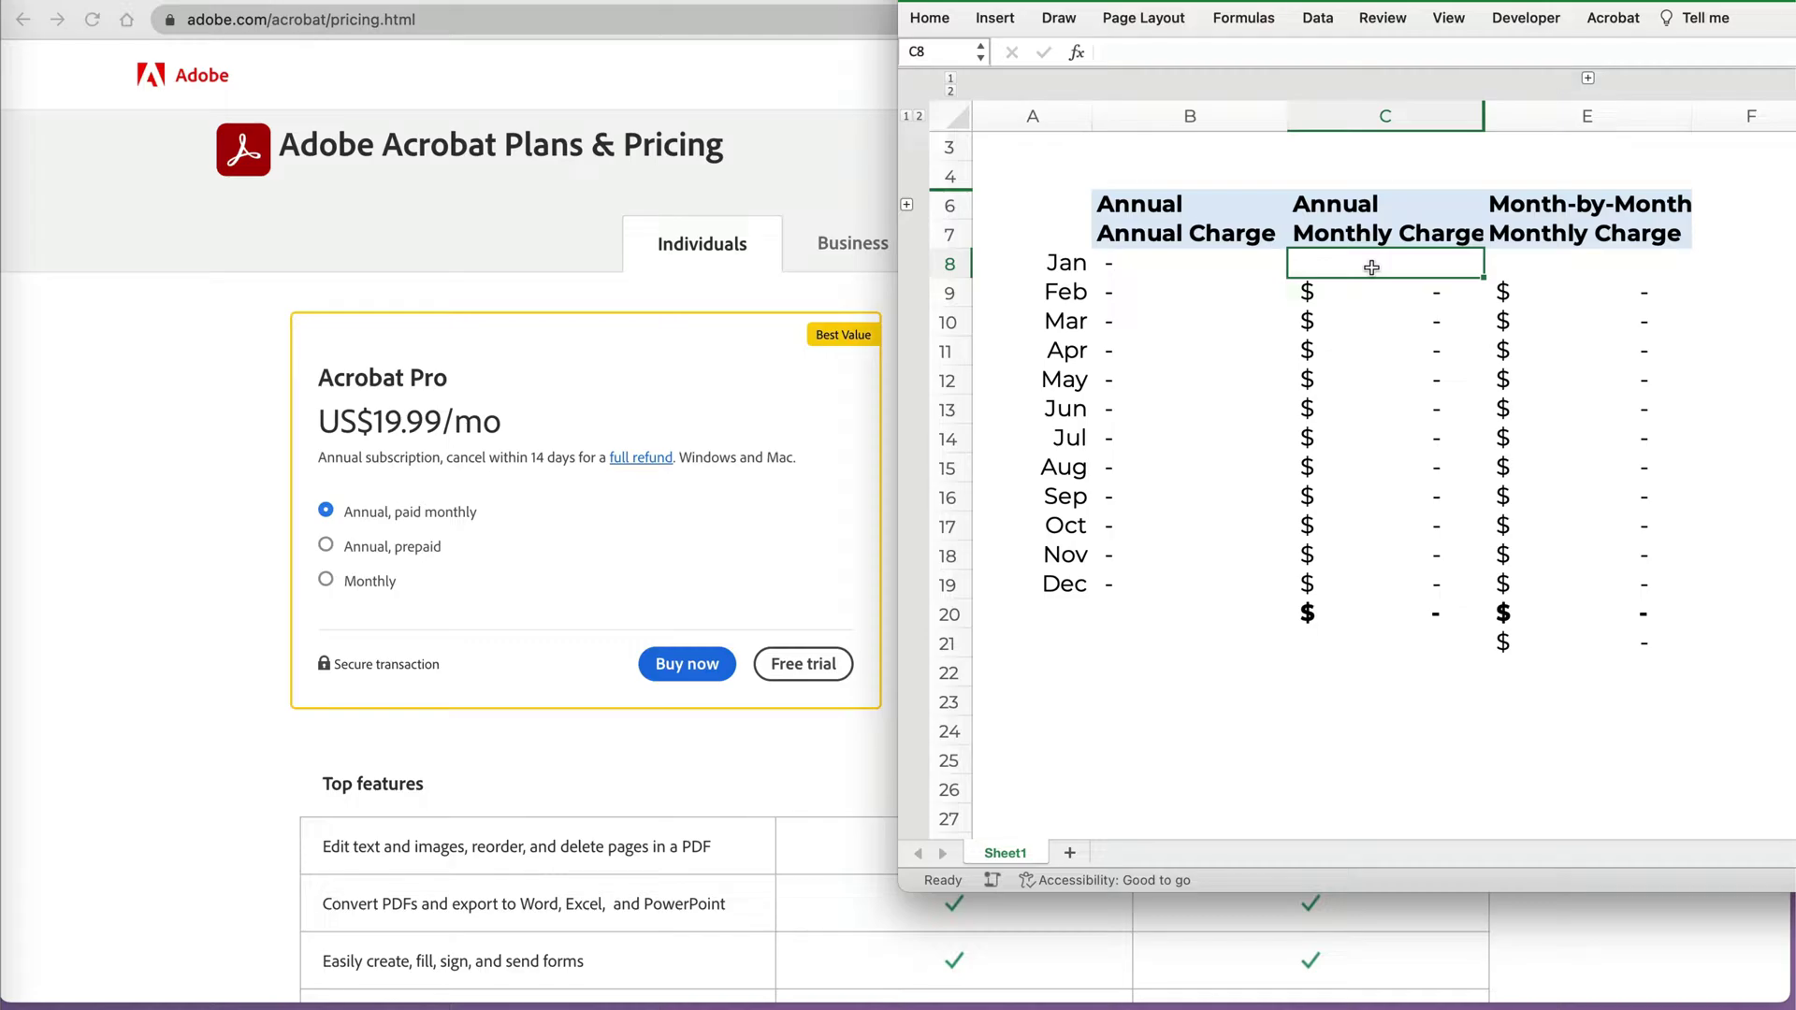
type("19.99")
Confirm 19.99 as January's monthly charge and check the monthly charge formulas and yearly total.
key("Return")
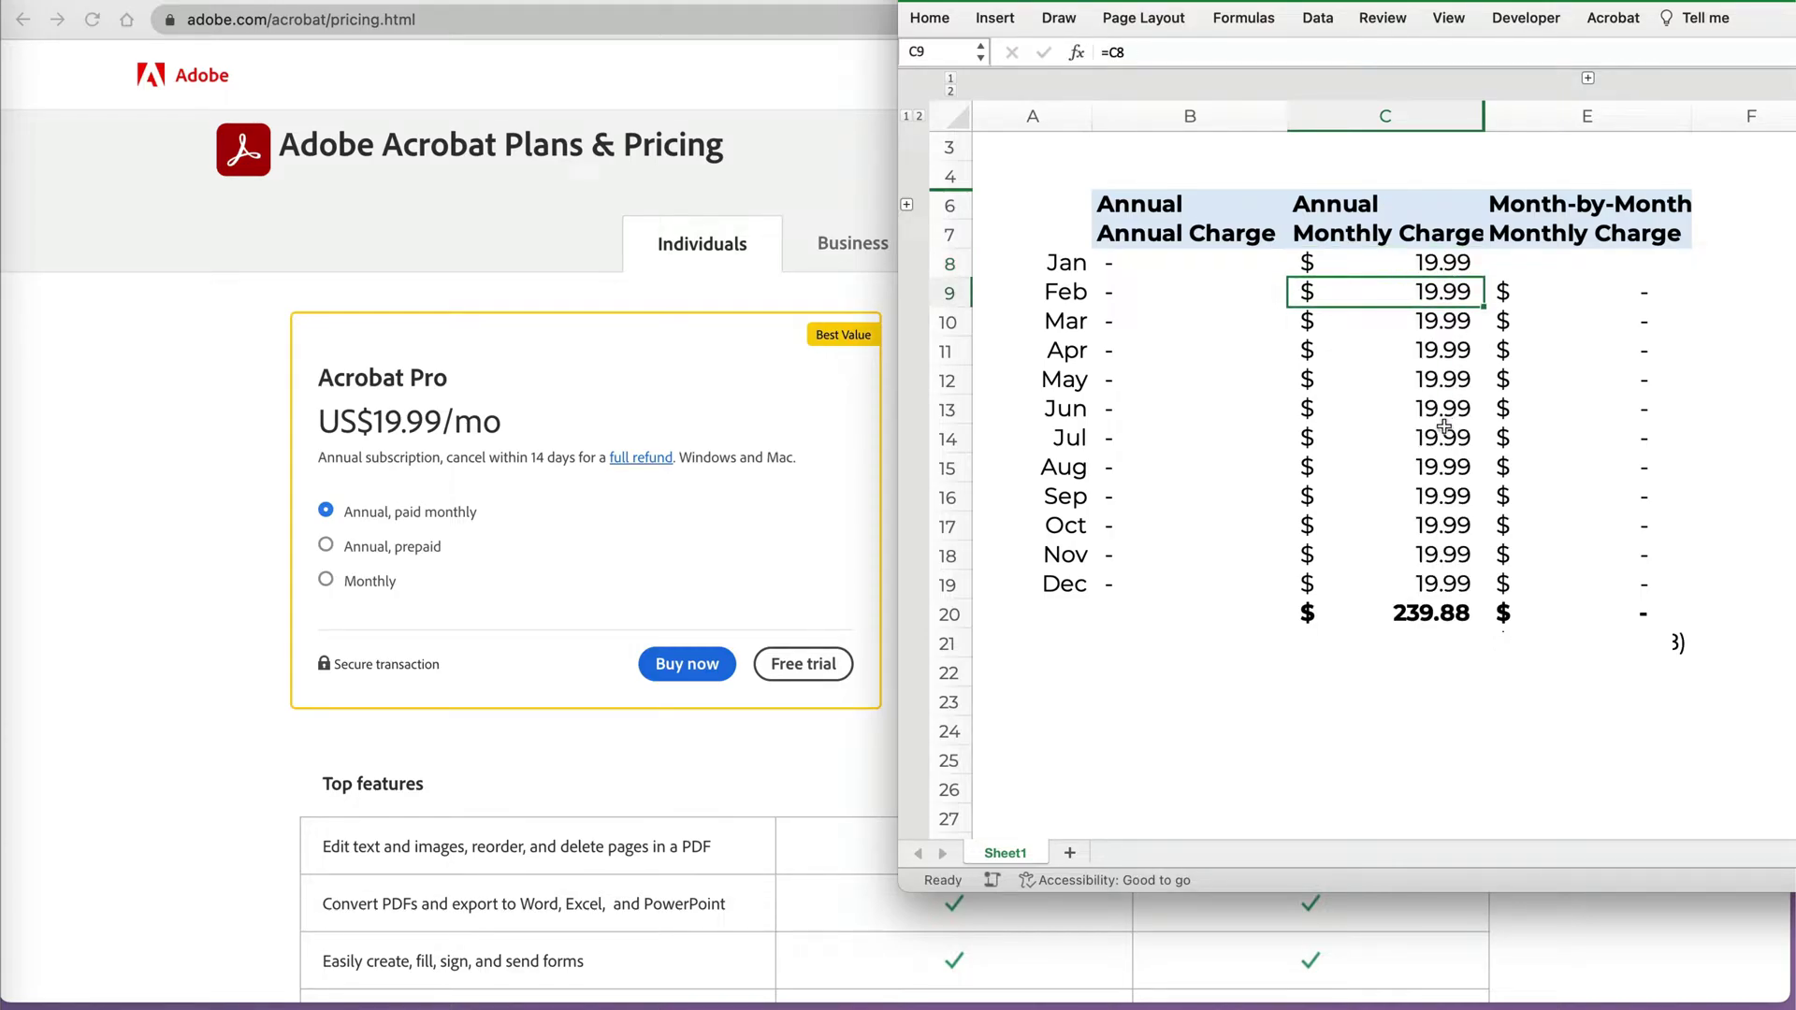
left_click(1399, 626)
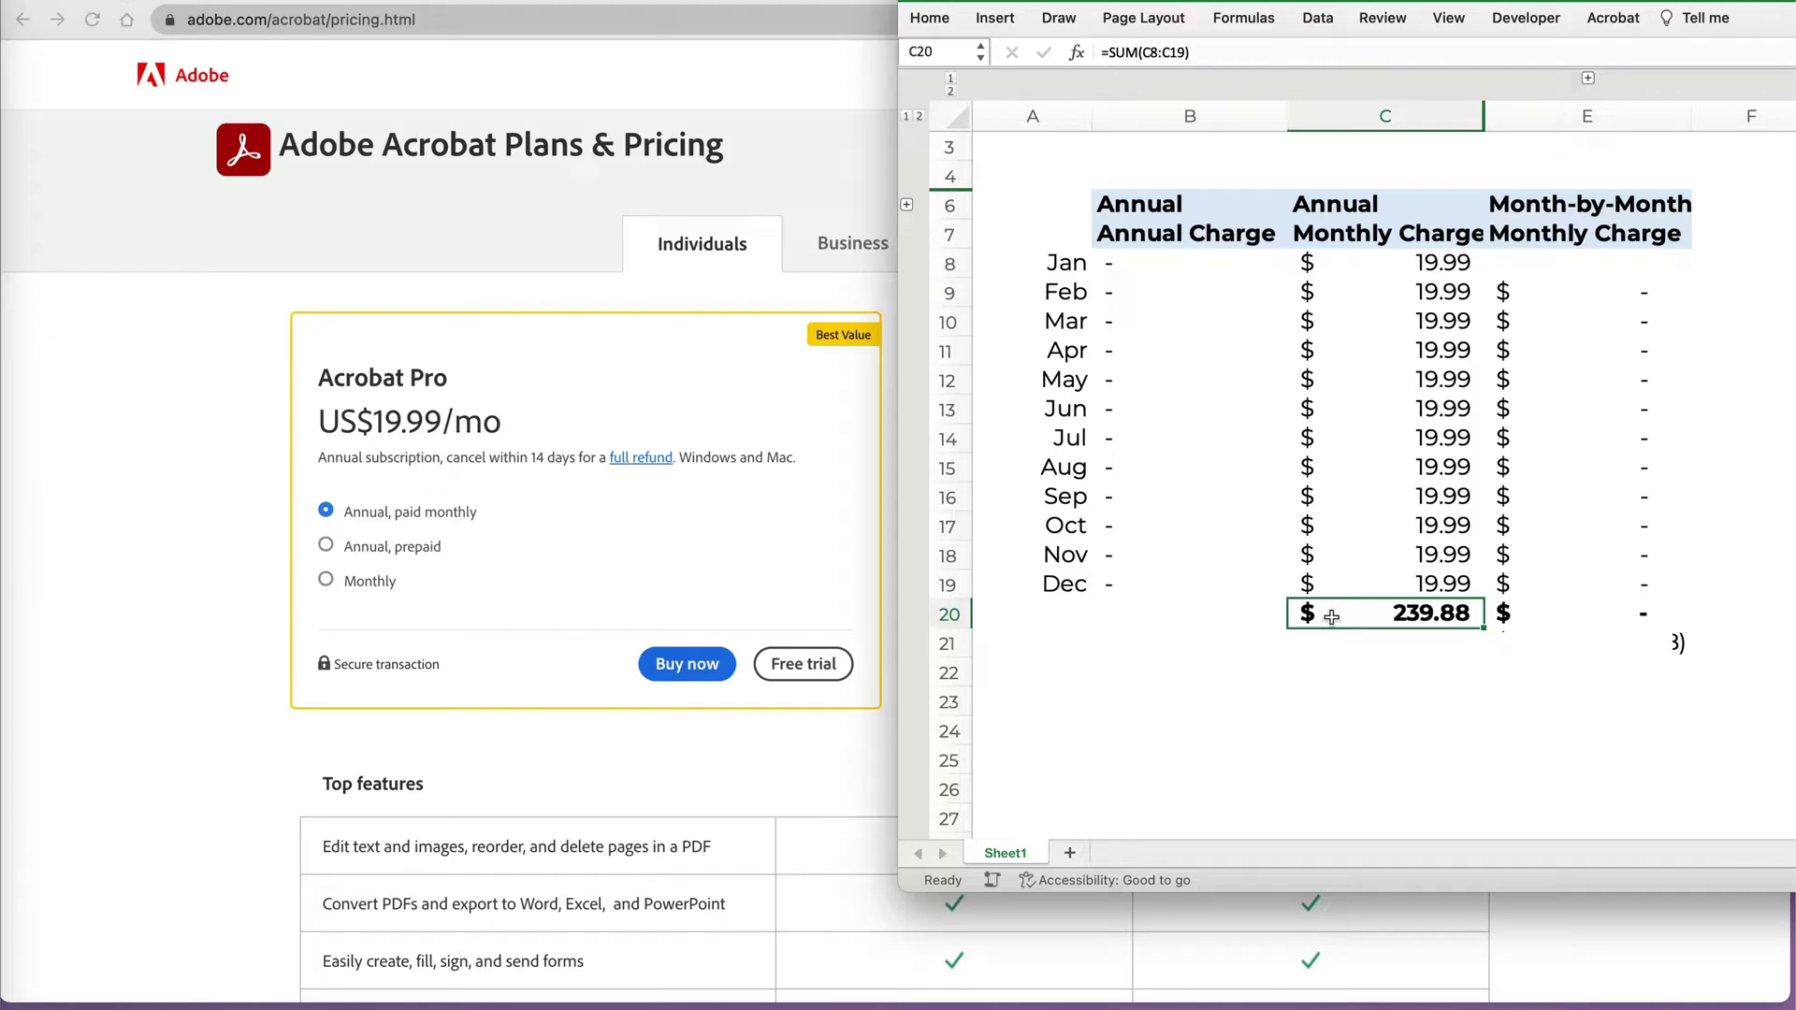
left_click(1439, 267)
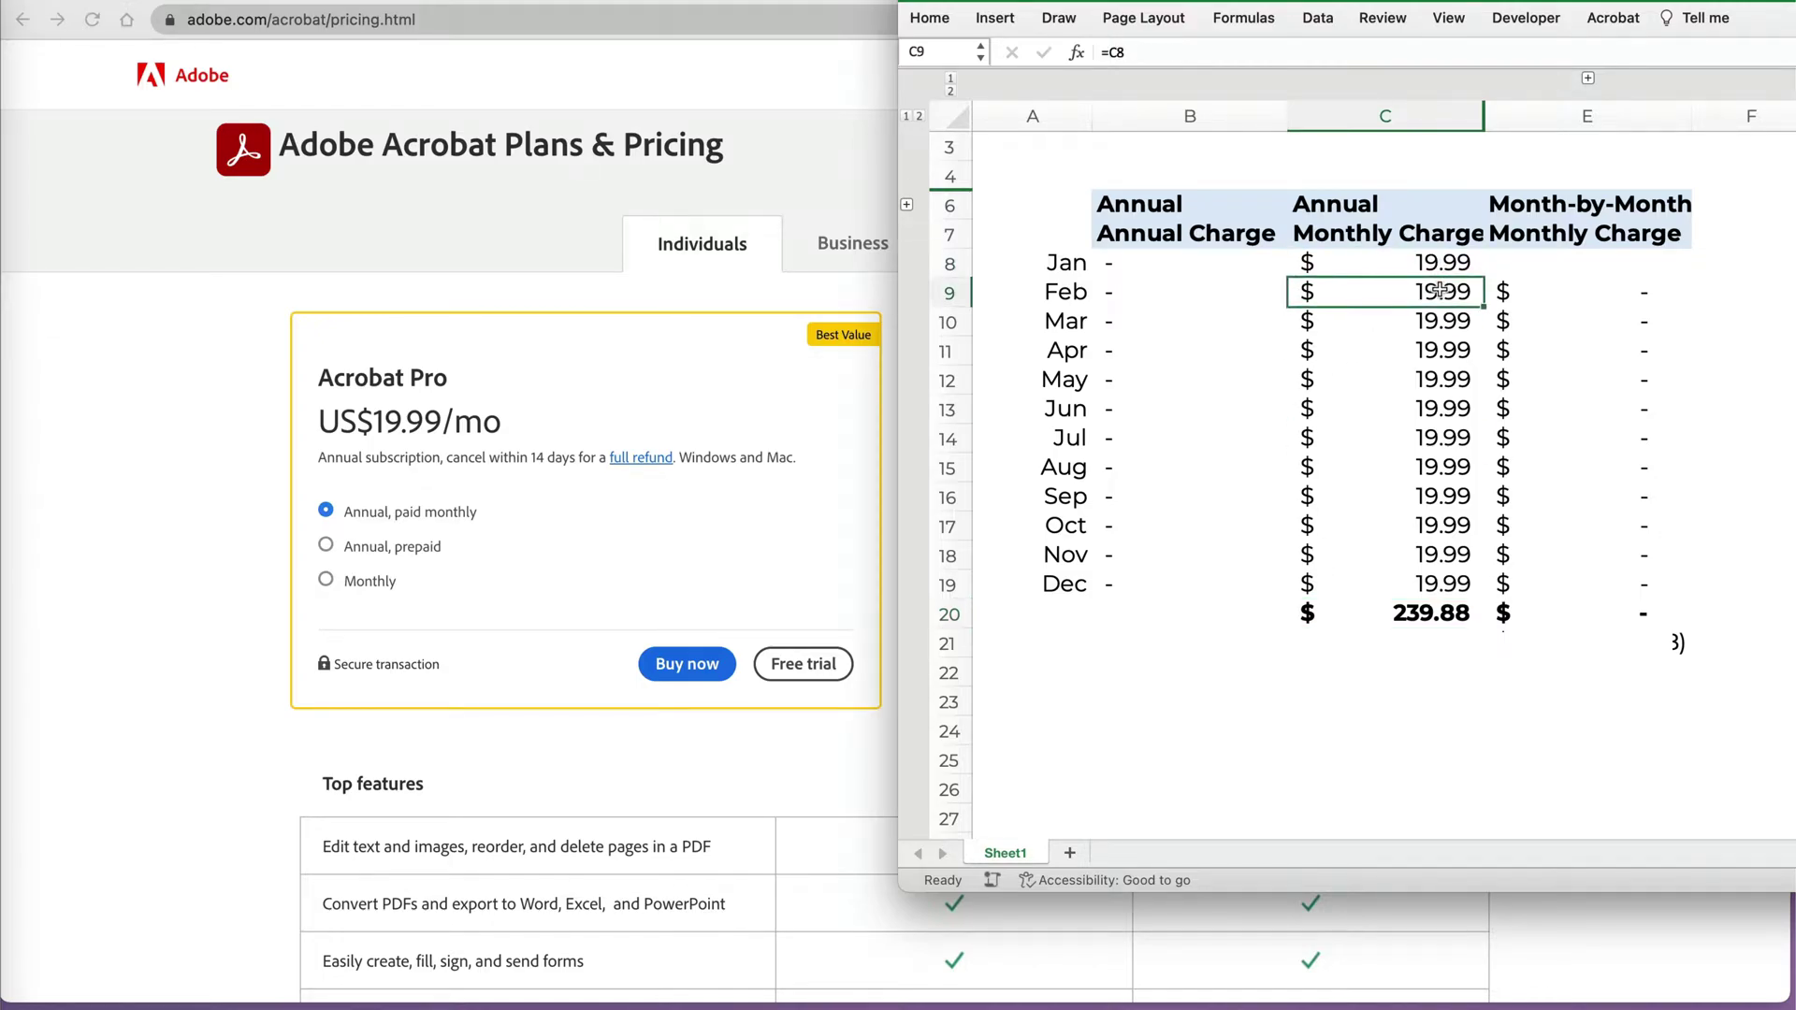
left_click(1440, 321)
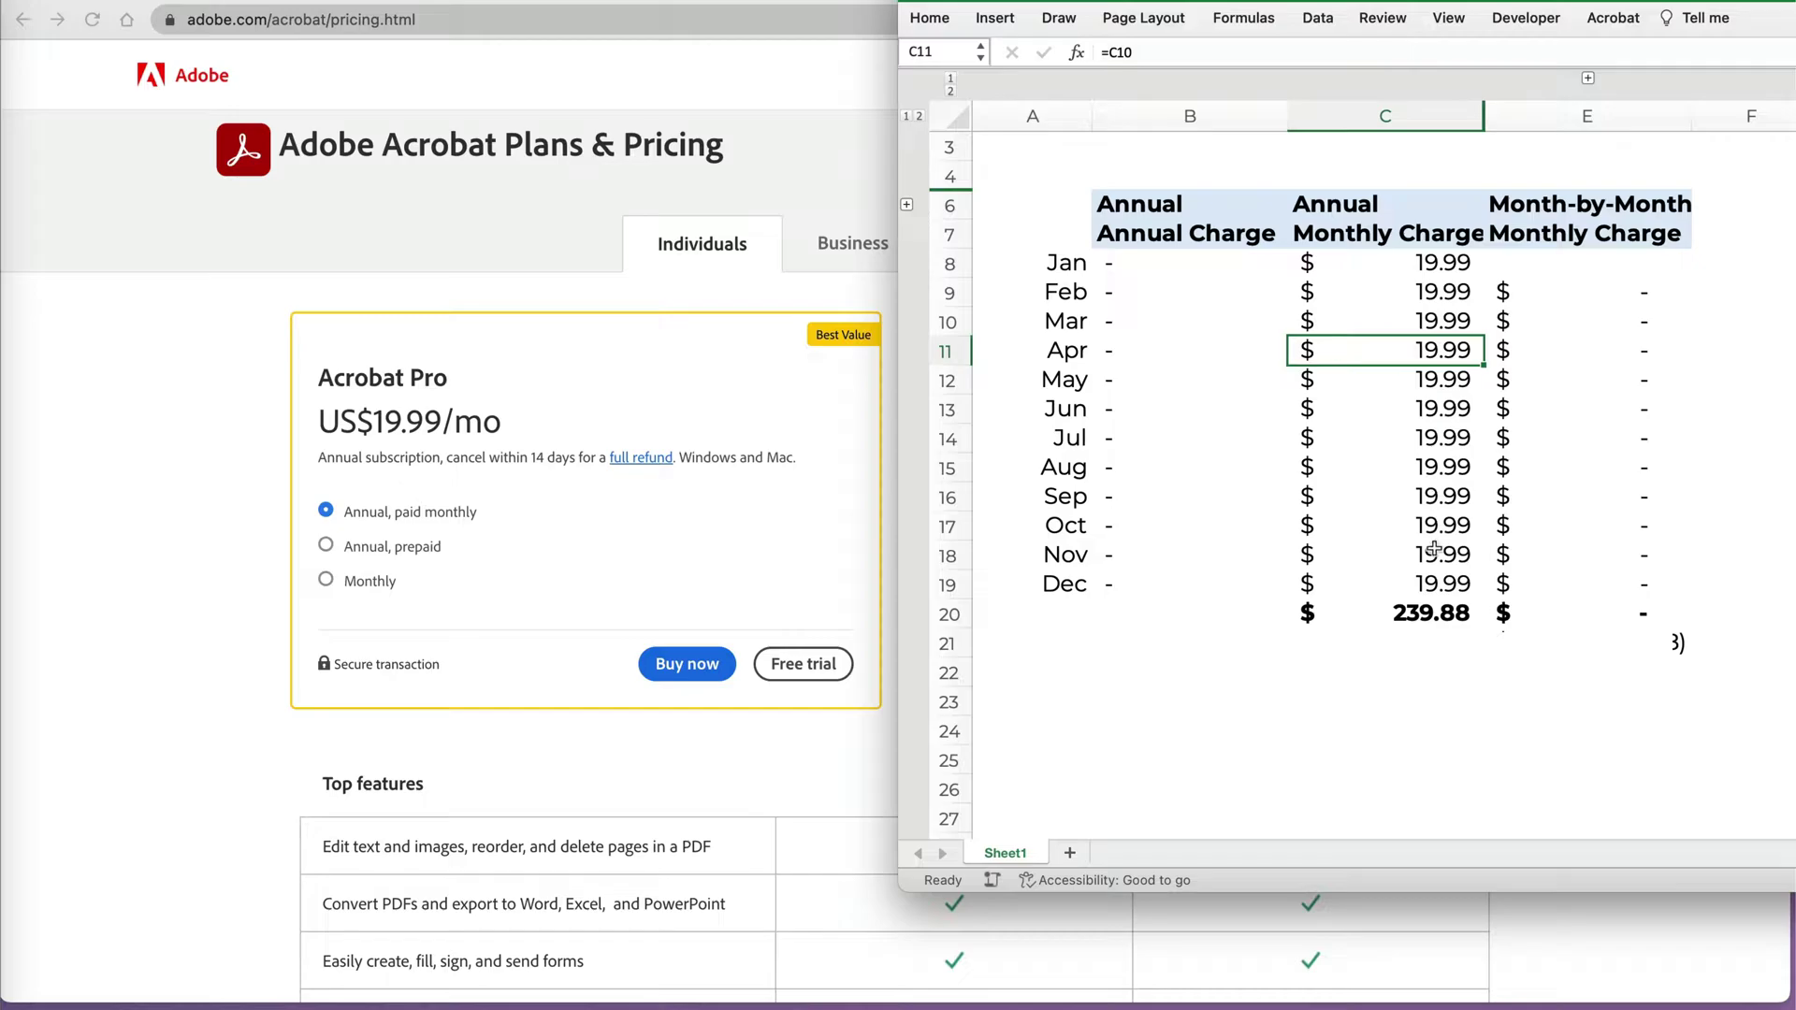
left_click(1434, 585)
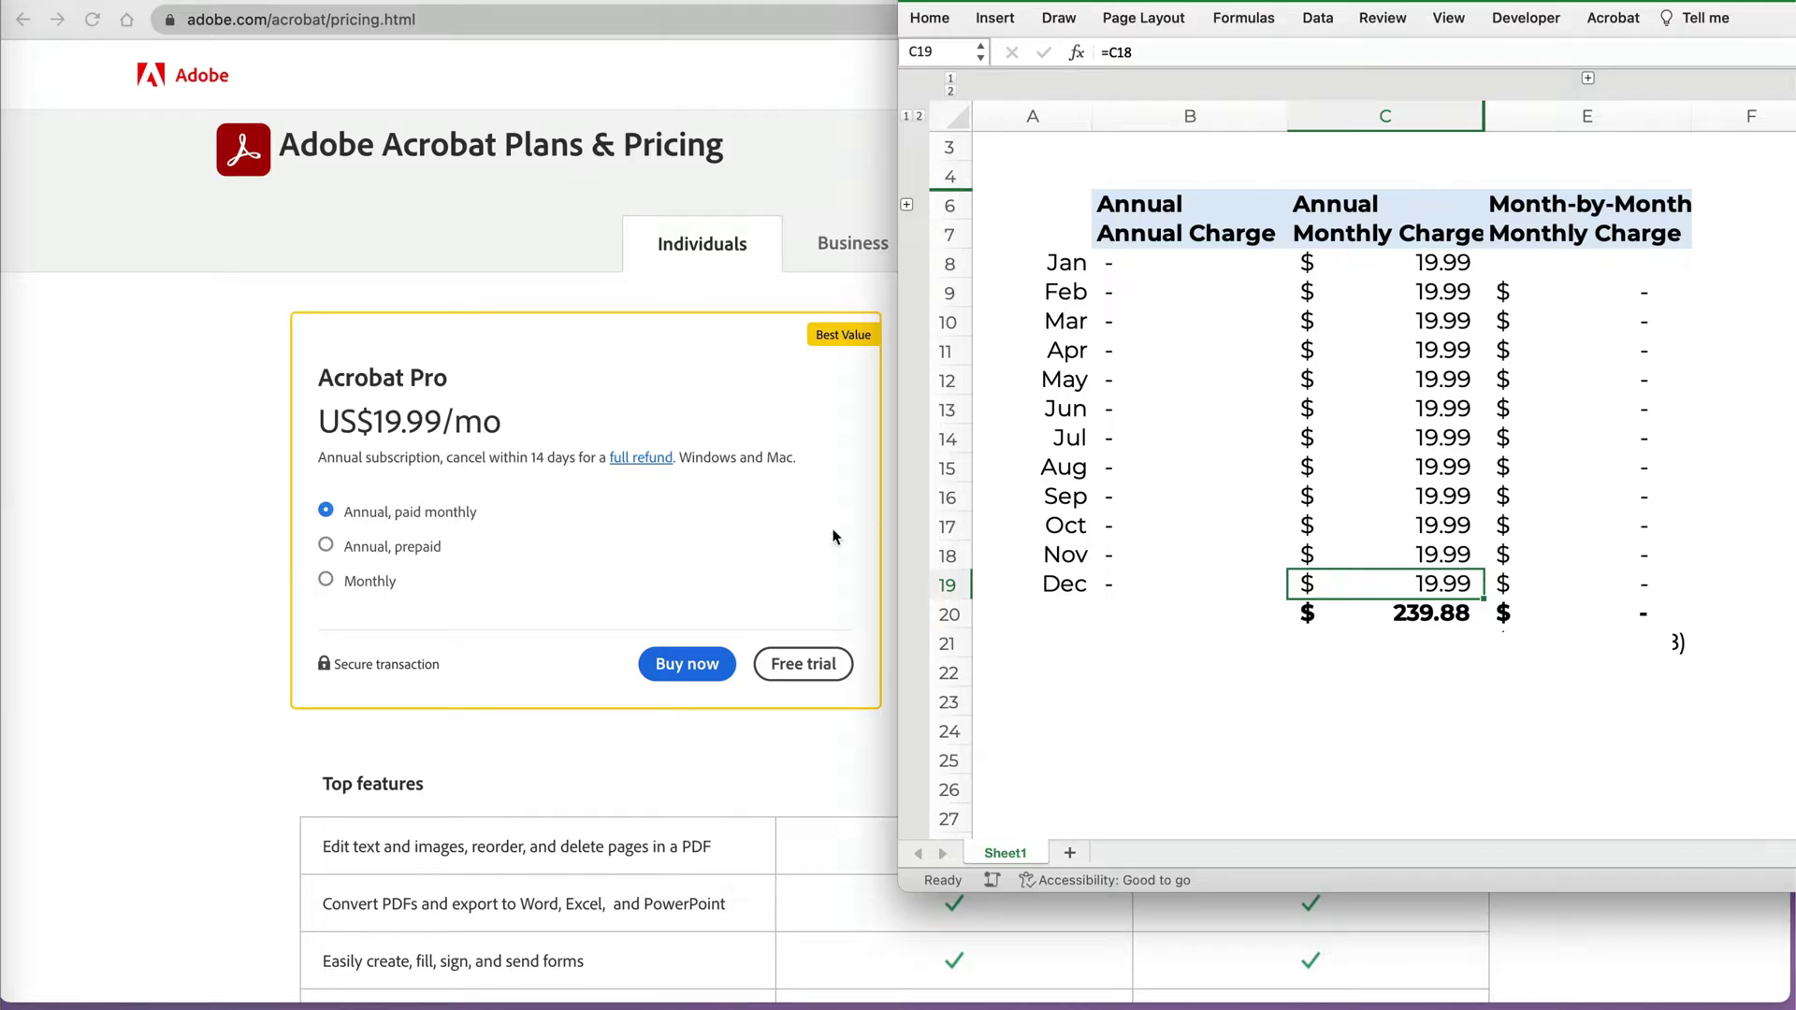
Enter the 239.88 prepaid annual total in B20 and compare it with the Annual Monthly total.
left_click(367, 551)
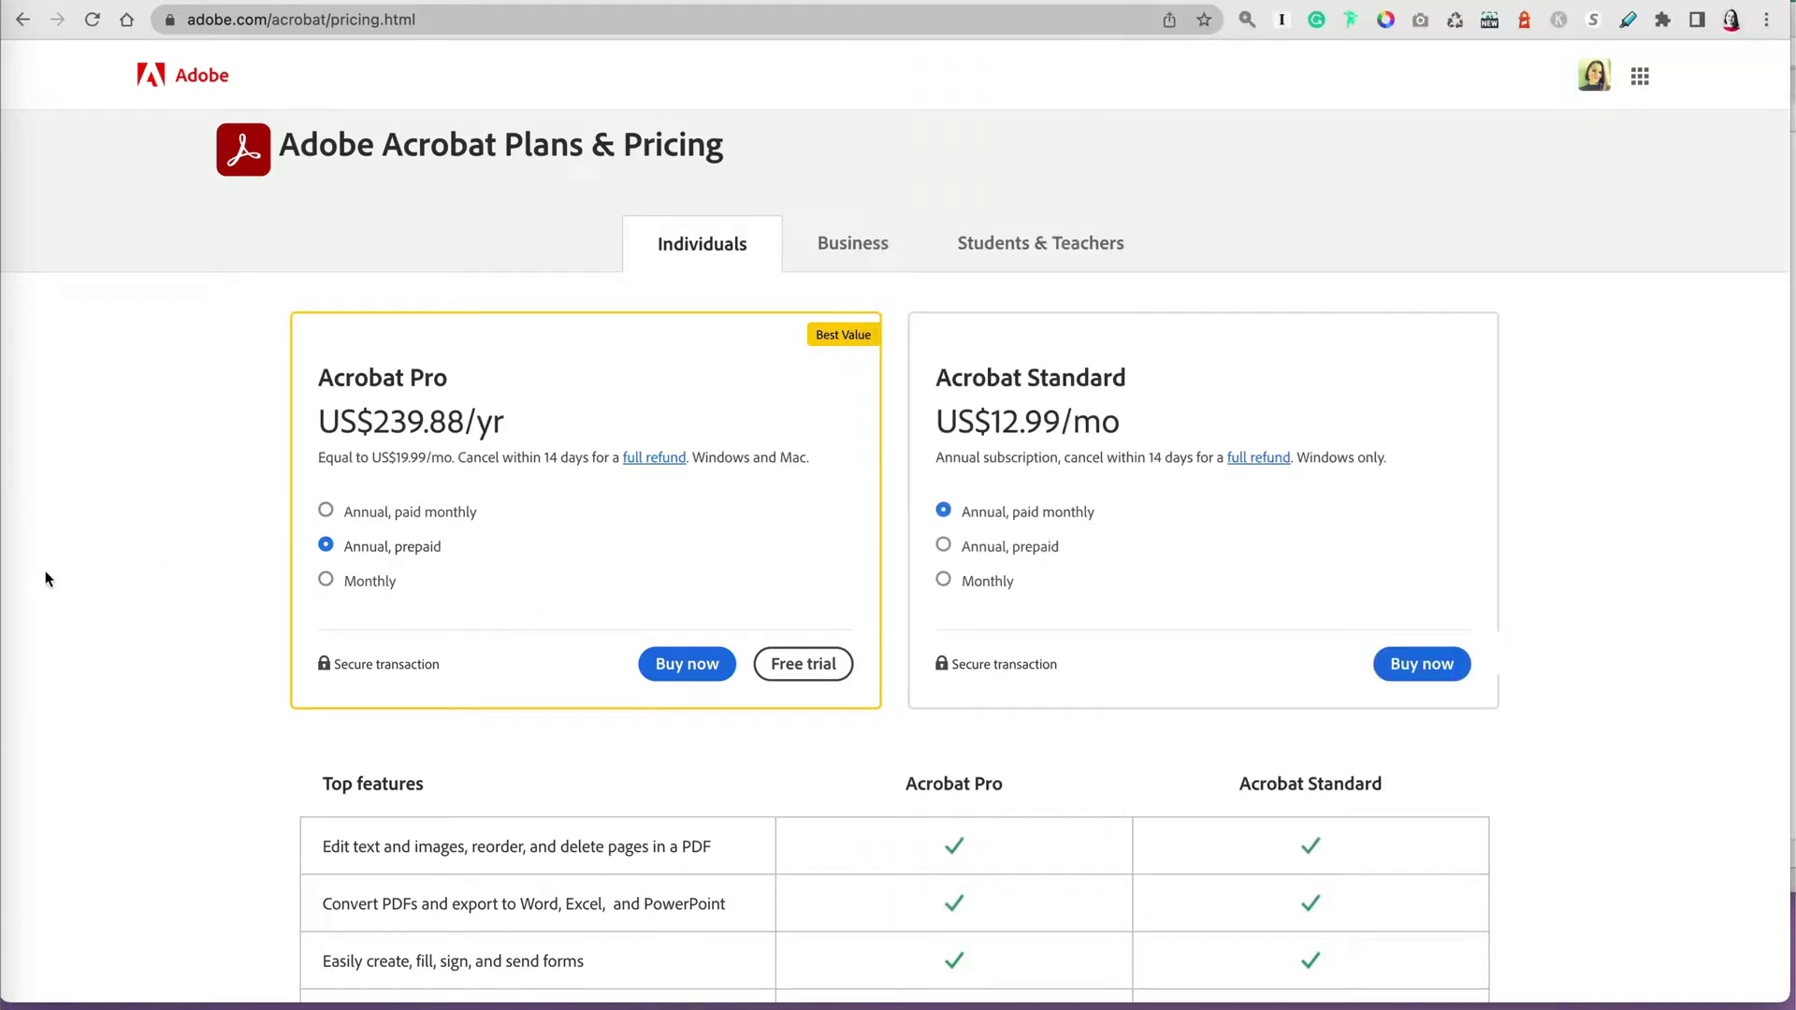
left_click(12, 317)
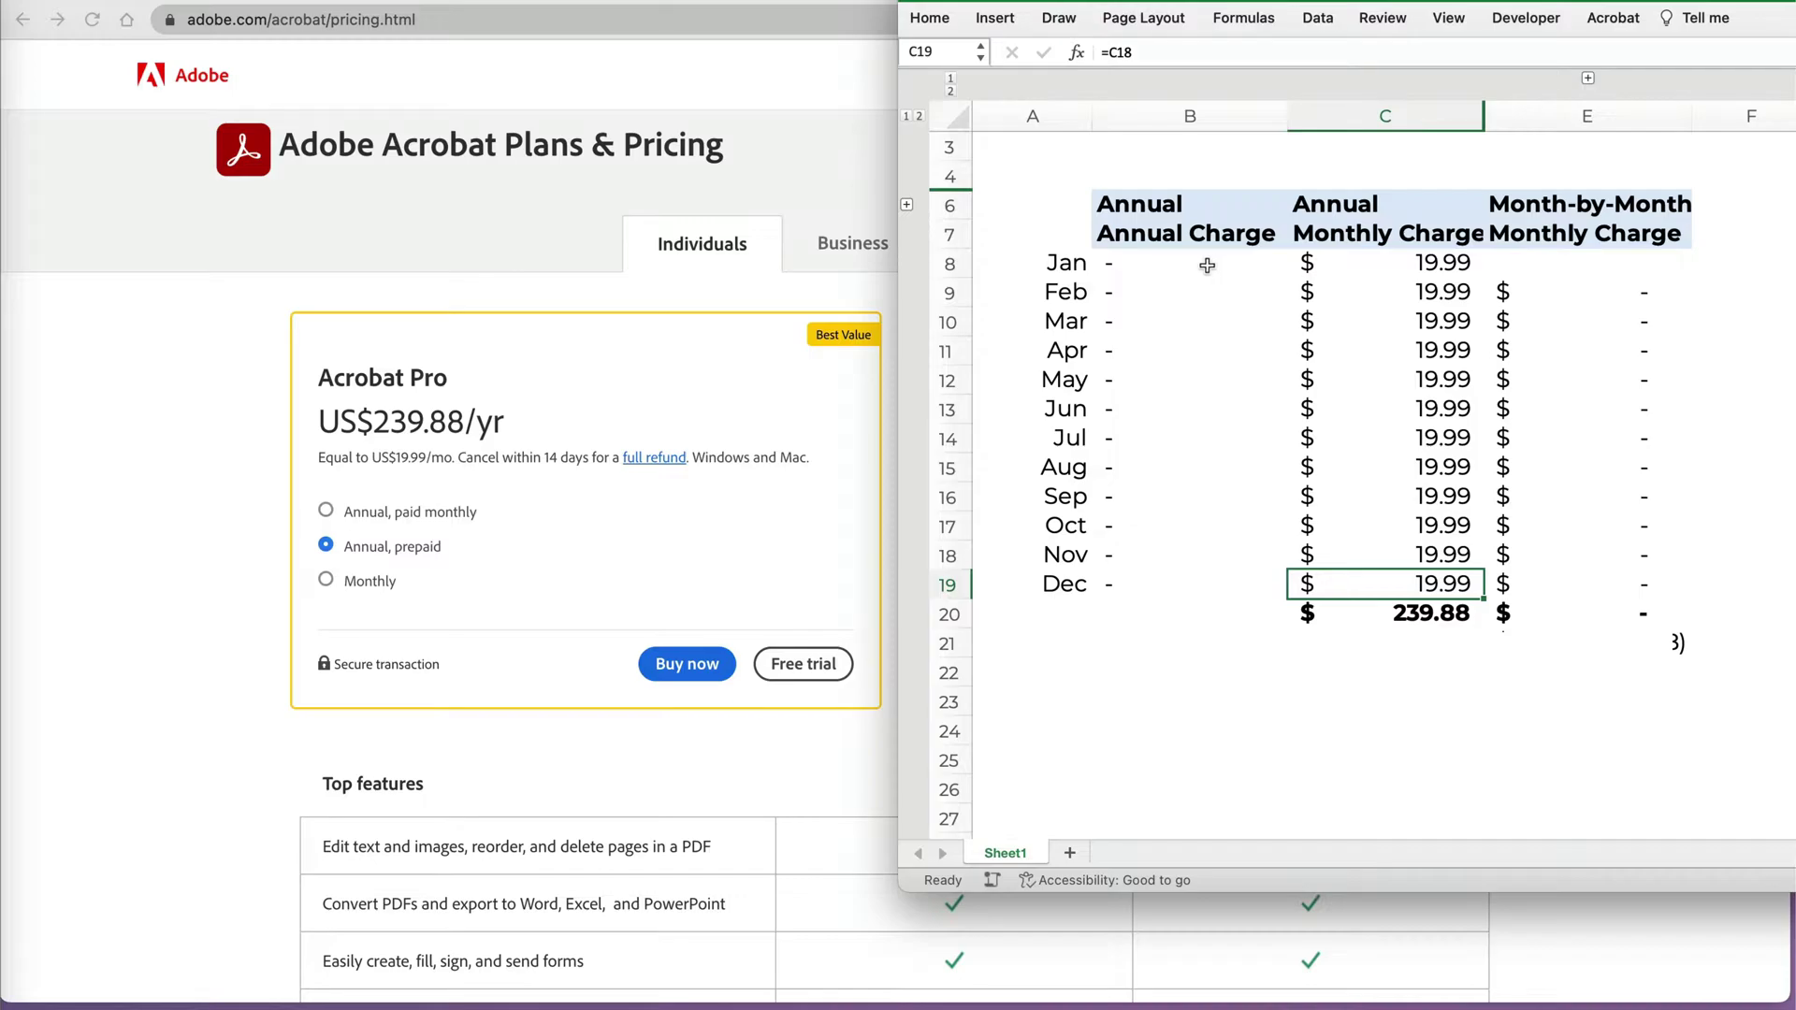
left_click(1178, 617)
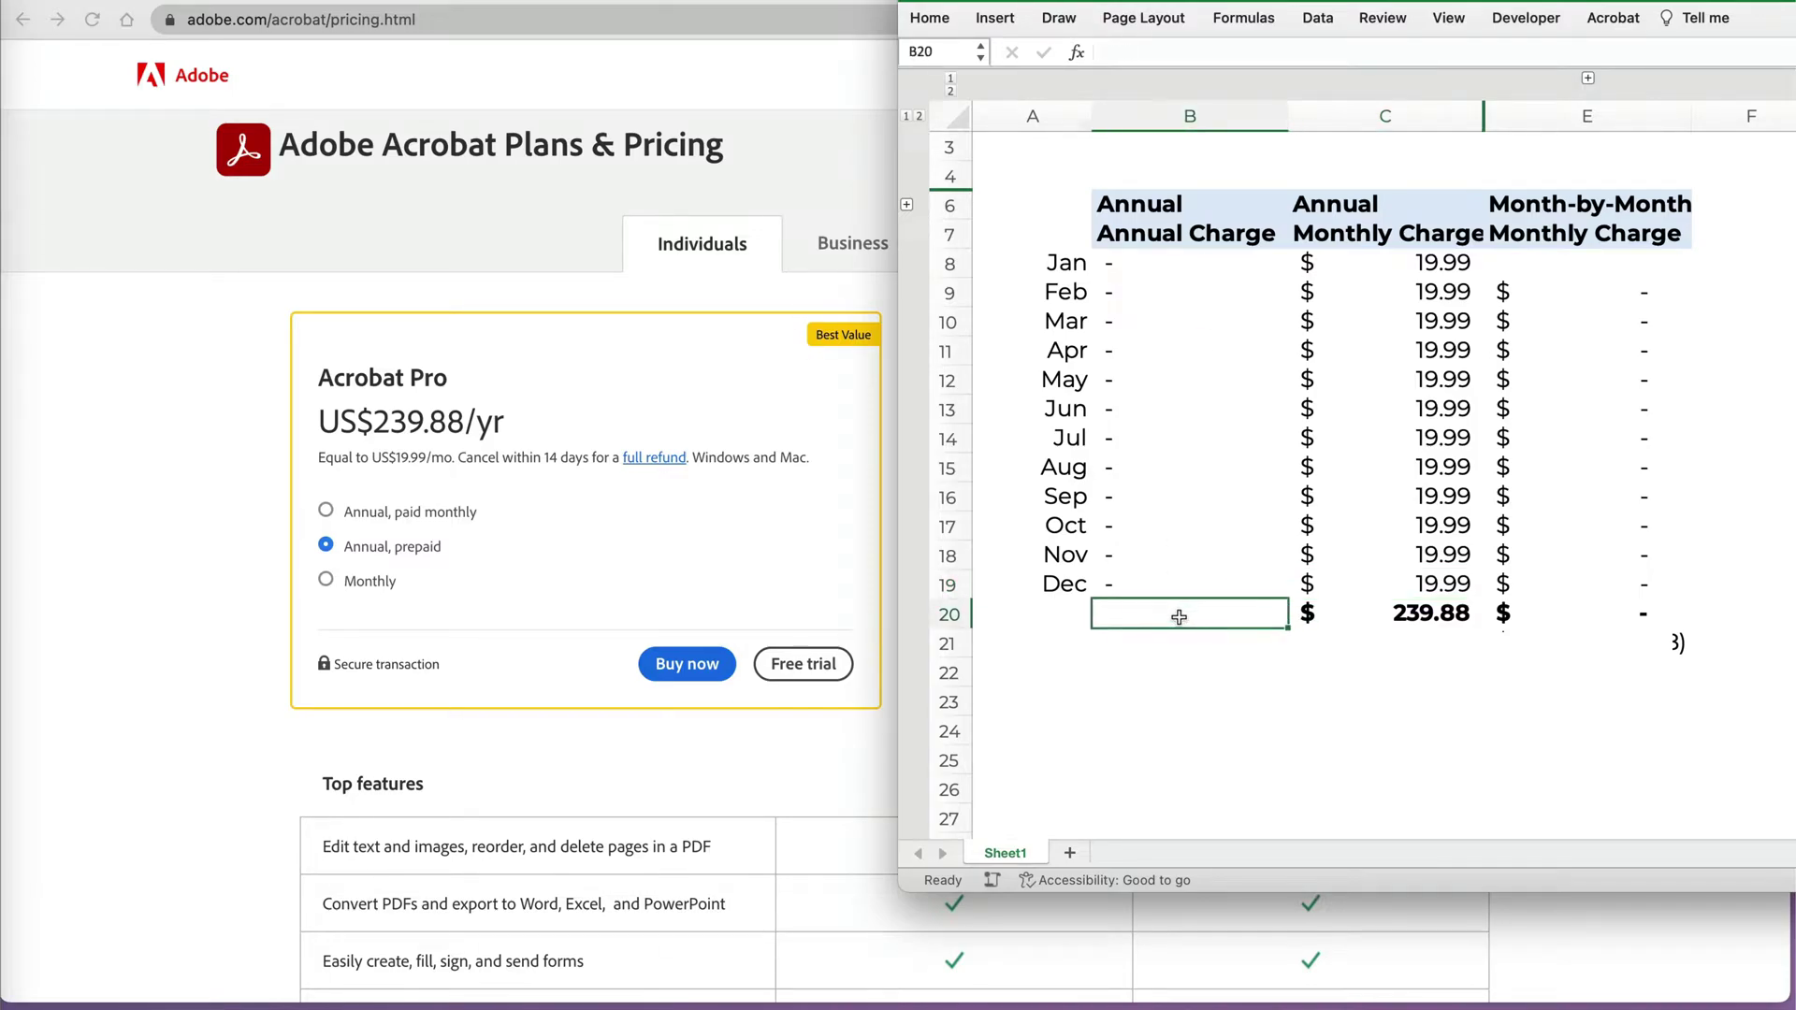
type("239.88")
key("Return")
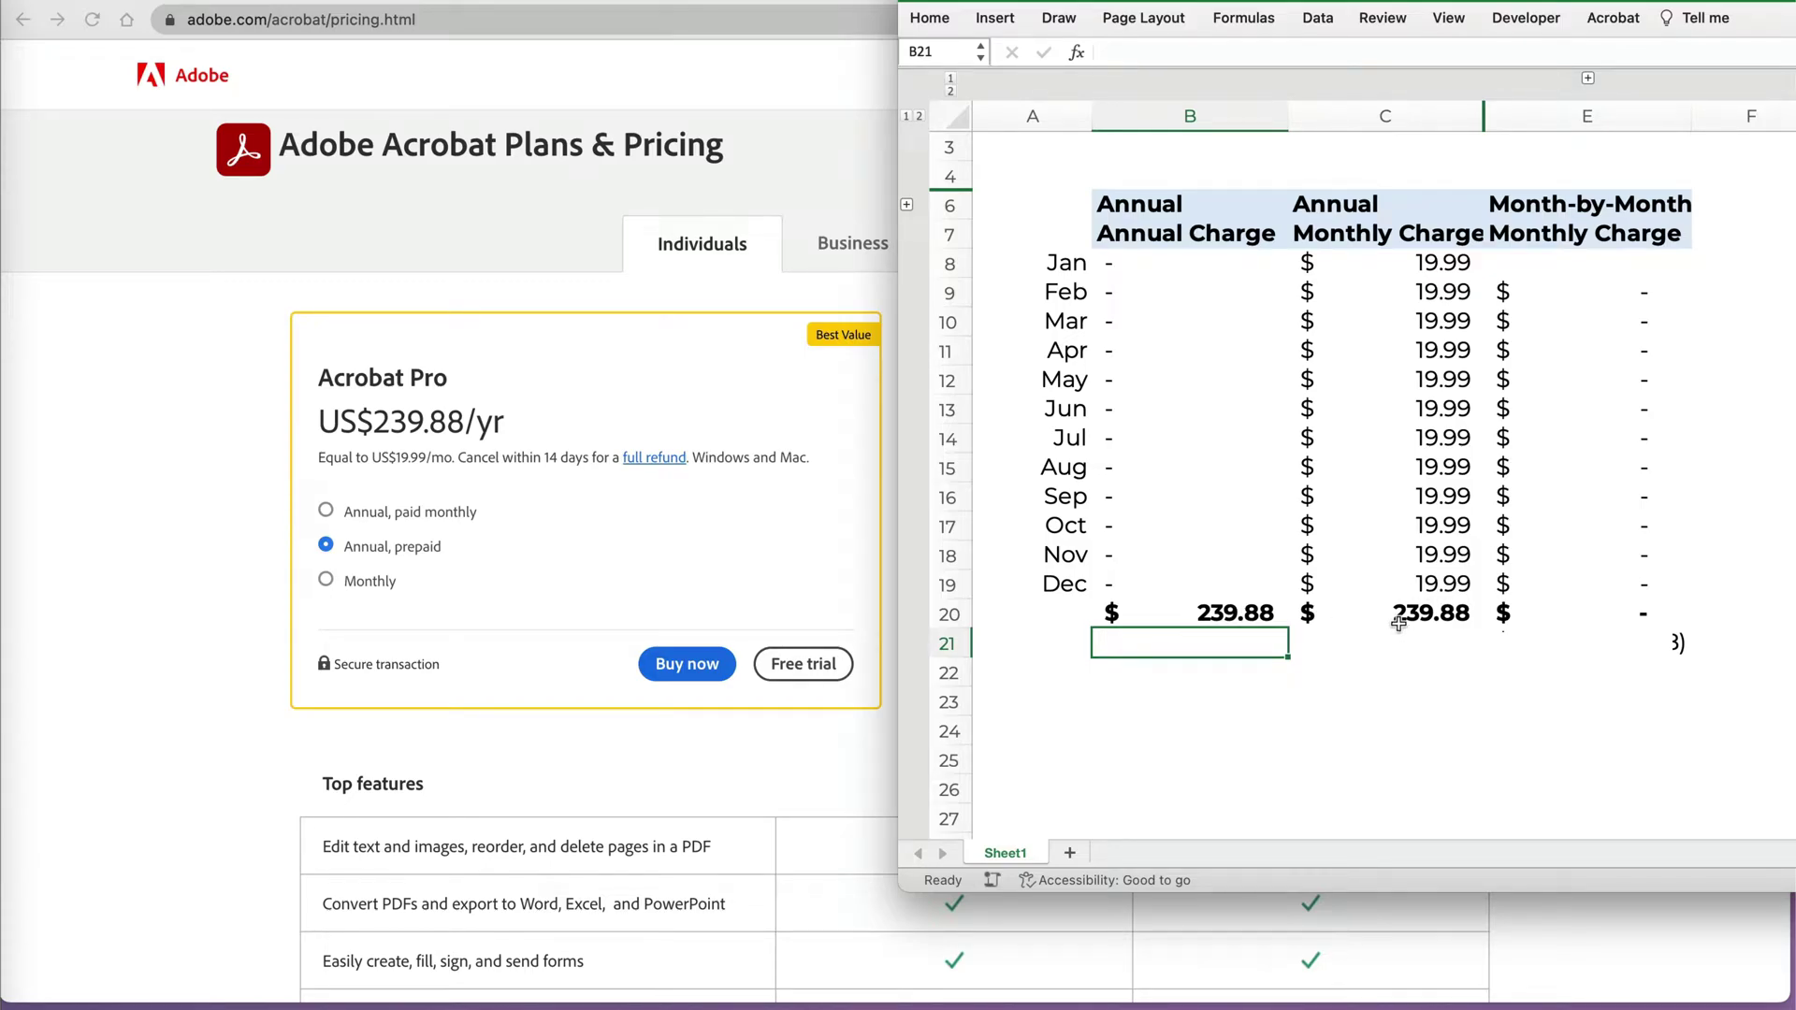
left_click(1397, 623)
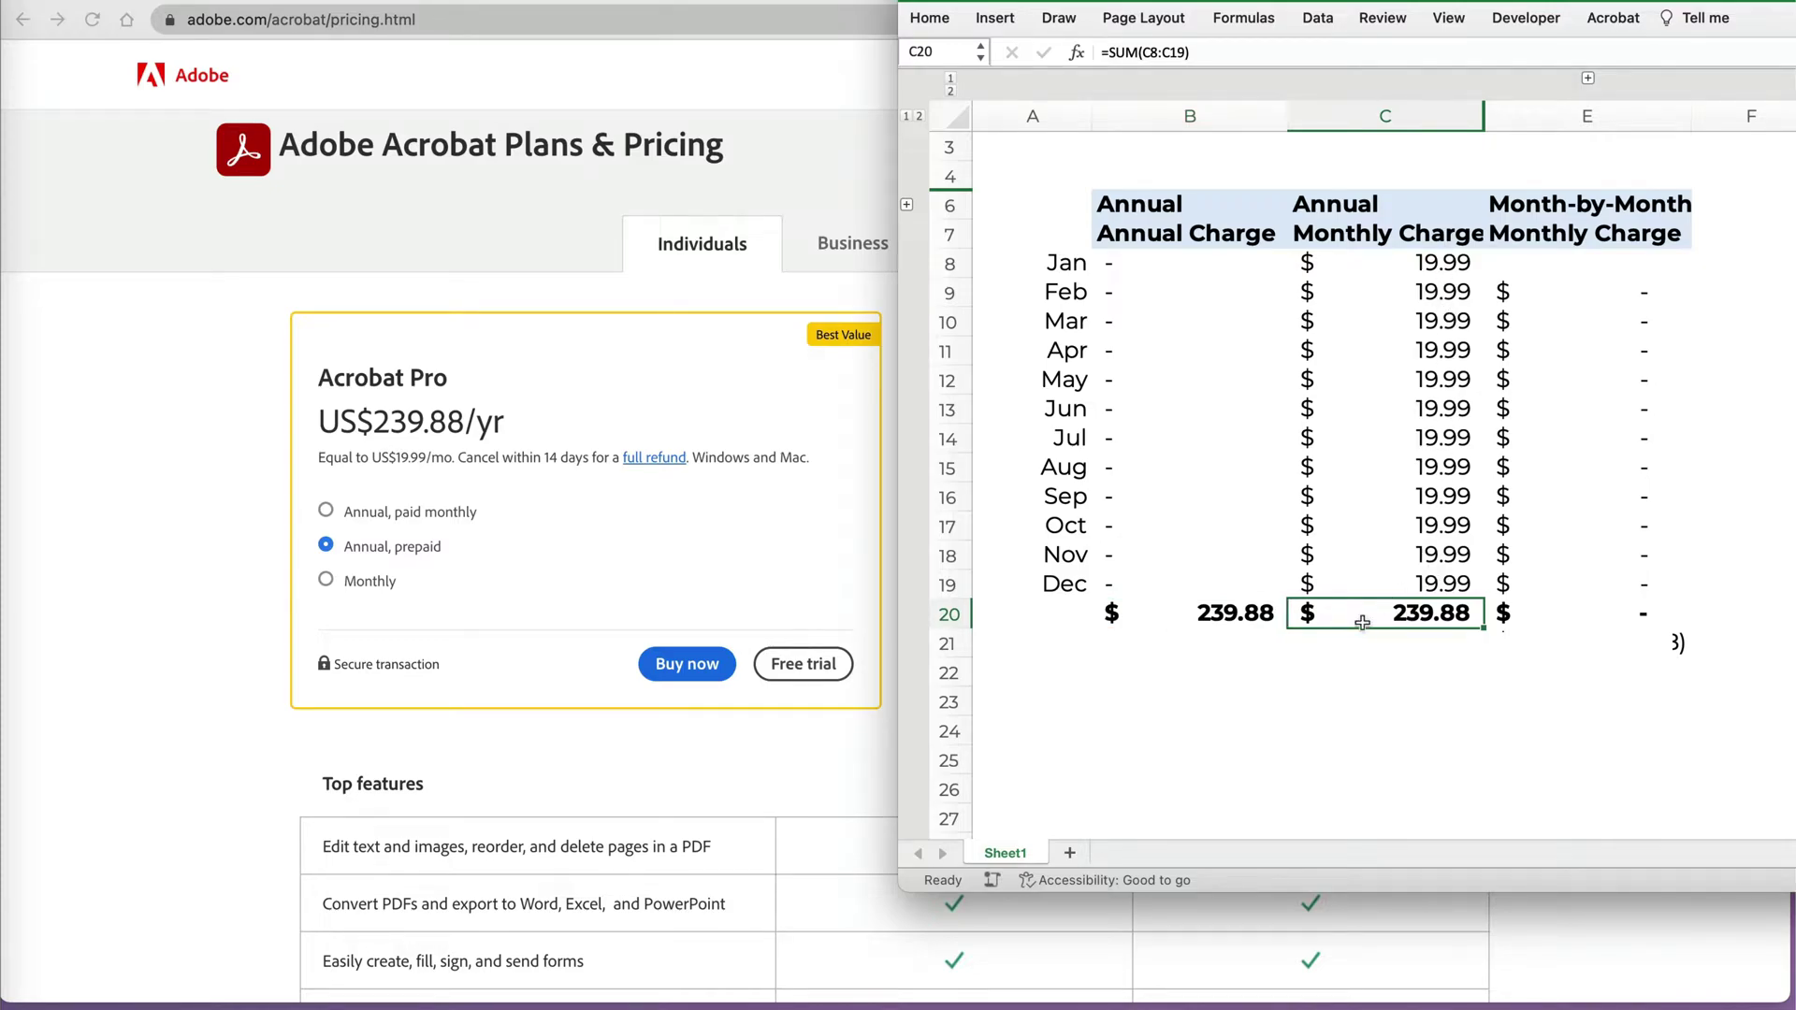
left_click(1237, 614)
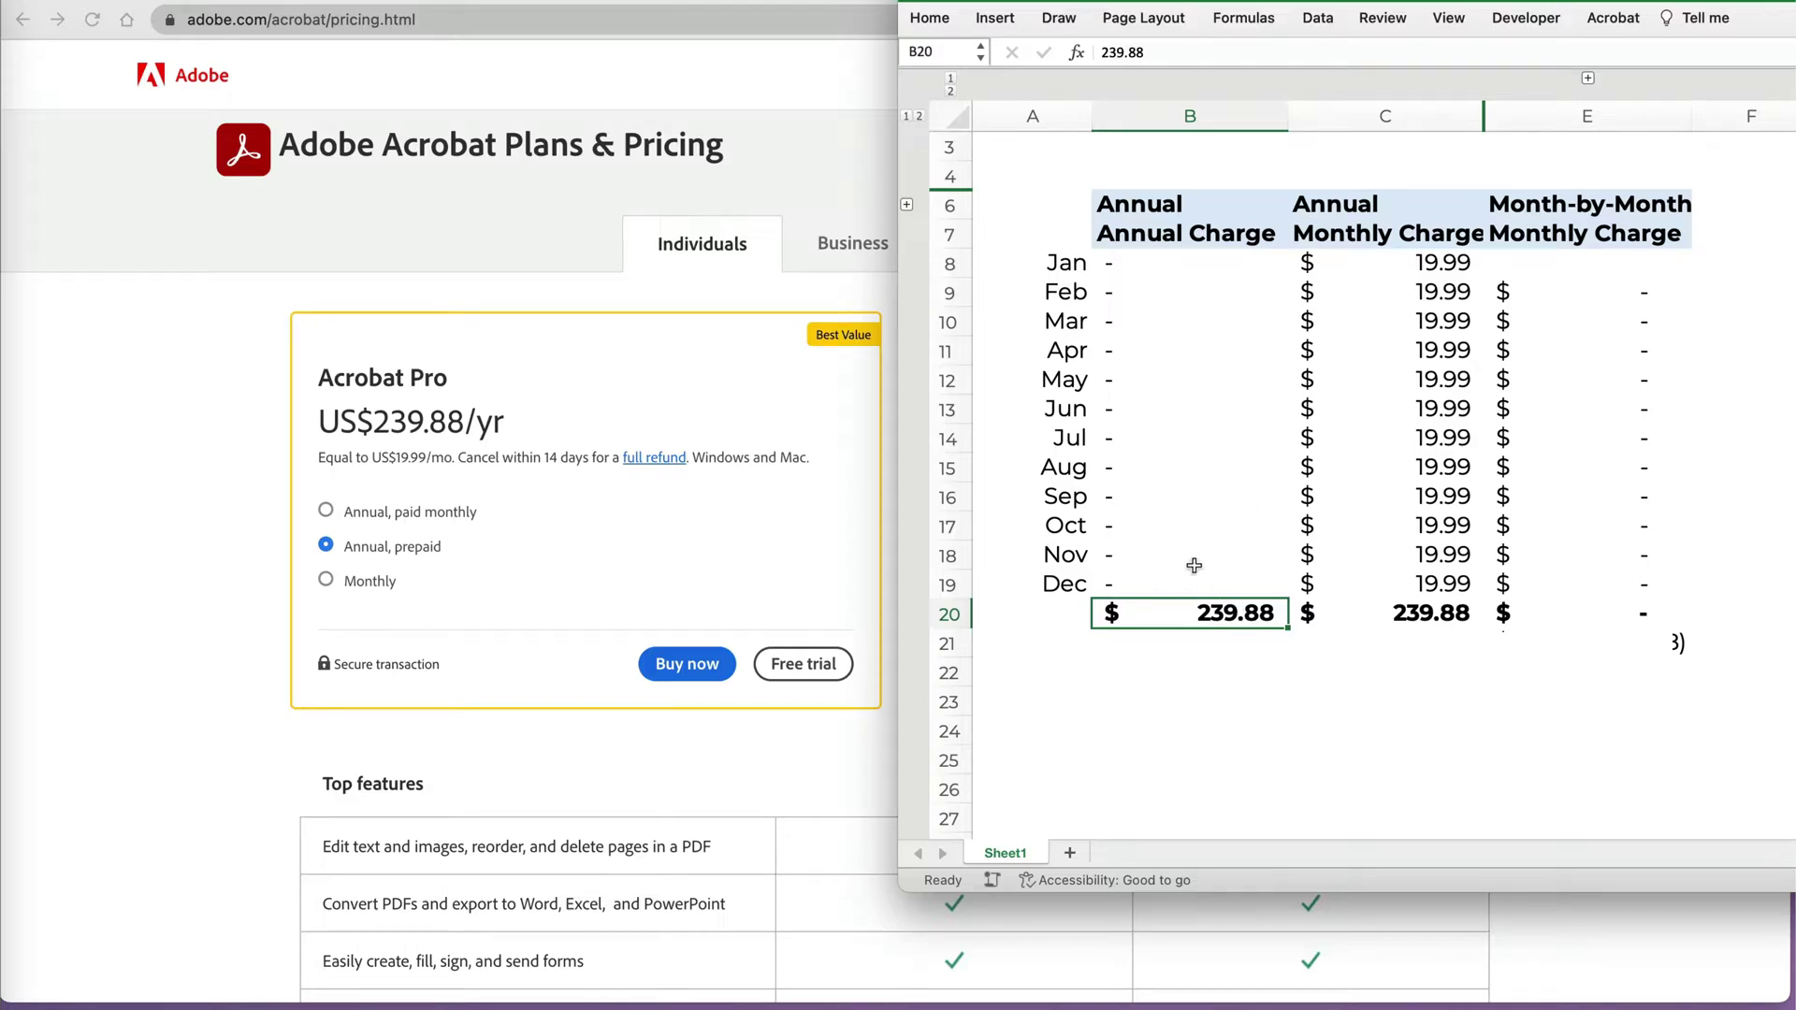
left_click(1396, 627)
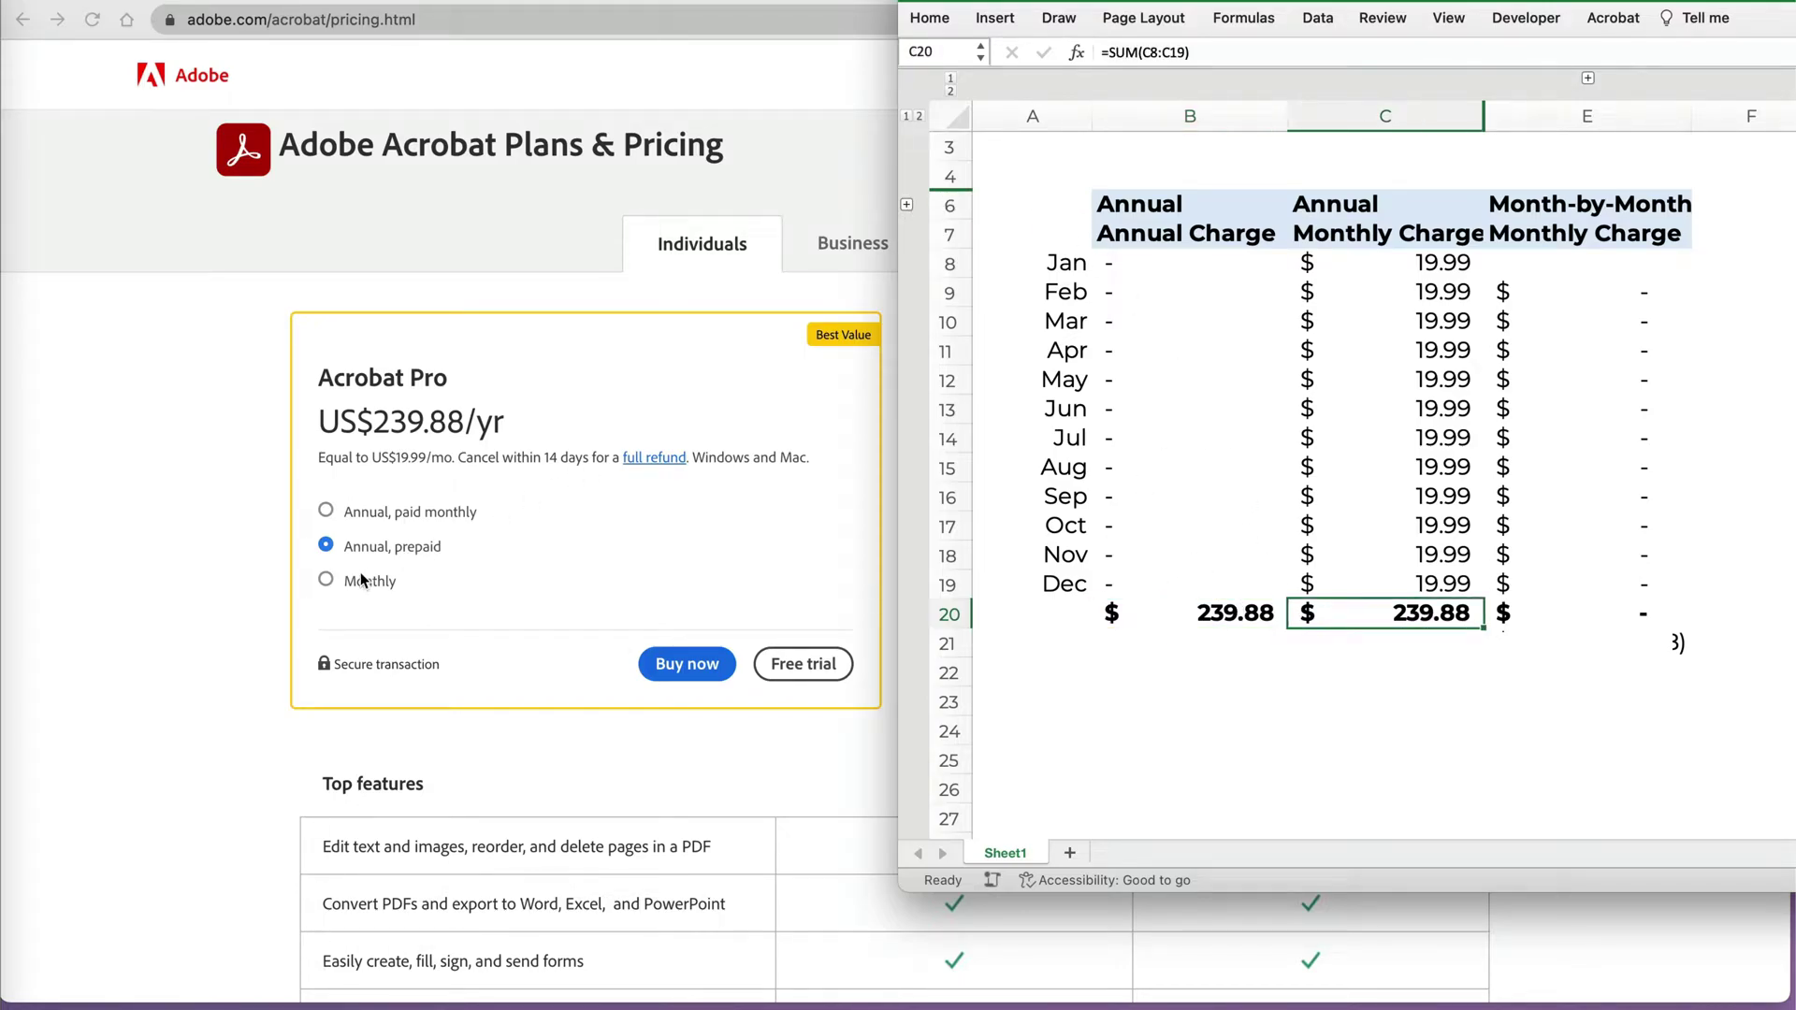
Enter 29.99 as the month-by-month charge in E8 and the =E20-C20 difference ($120.00) in E21.
left_click(326, 579)
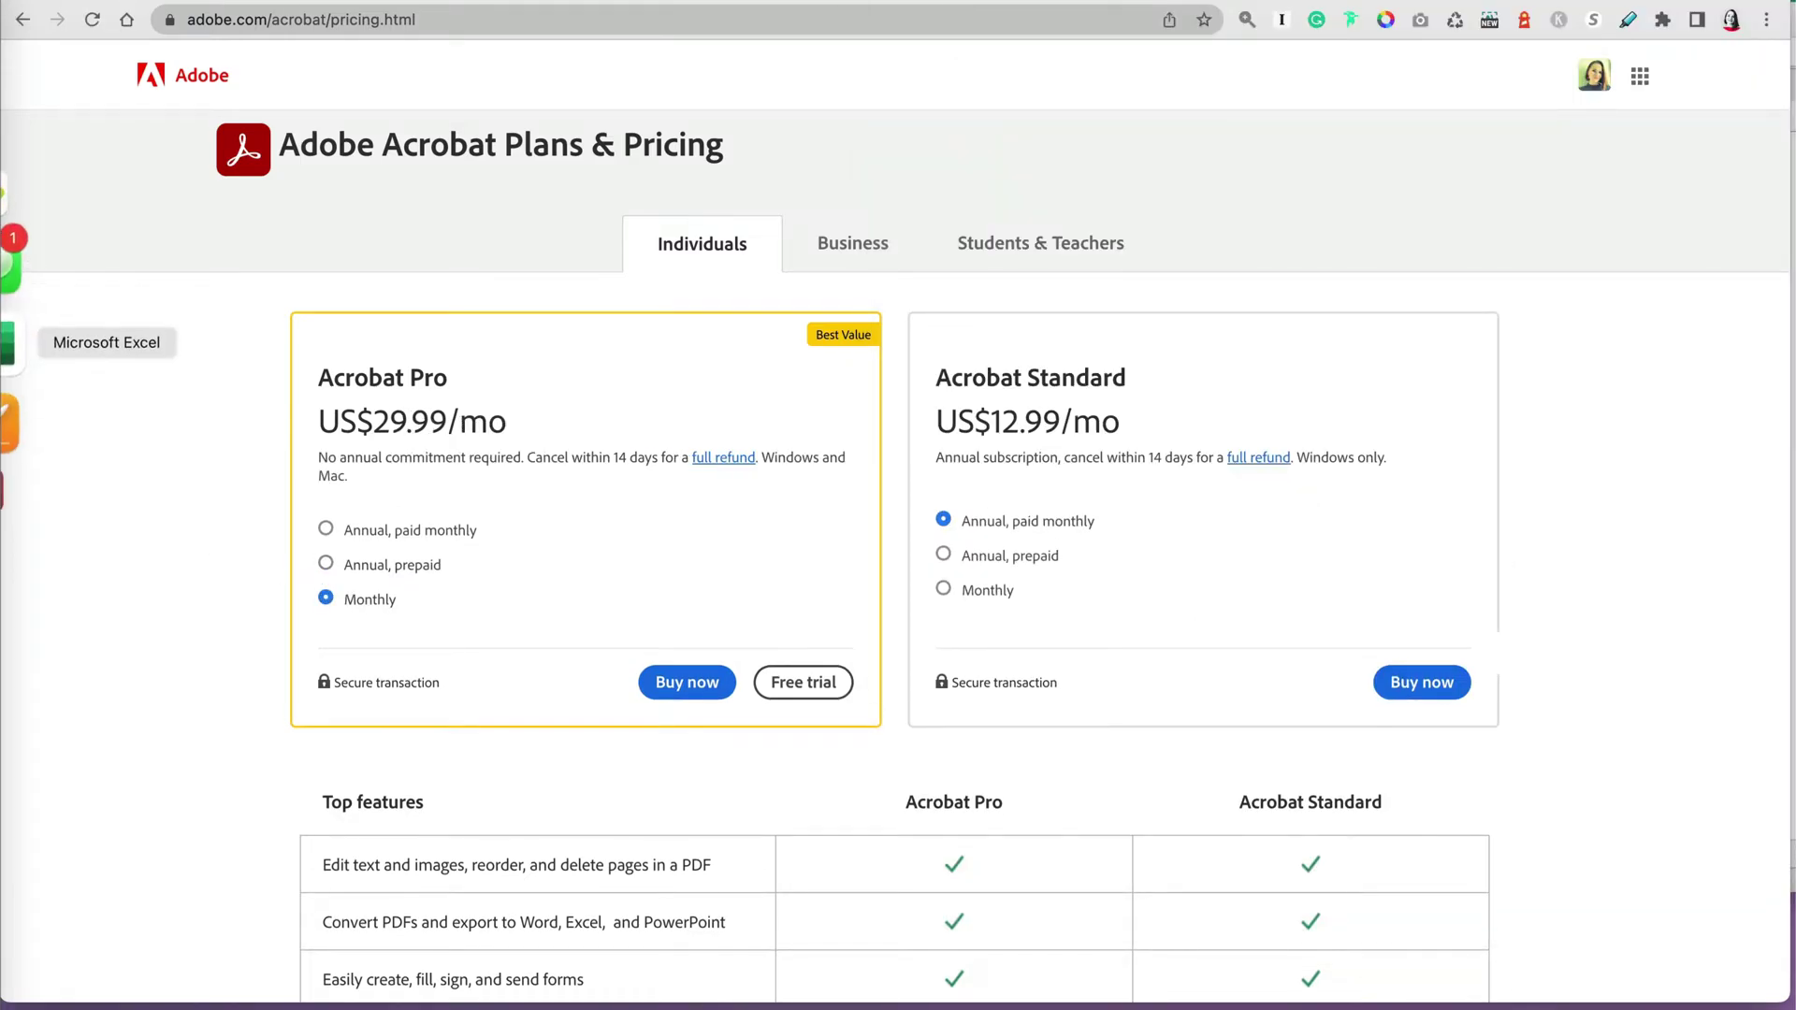
left_click(15, 344)
left_click(1628, 273)
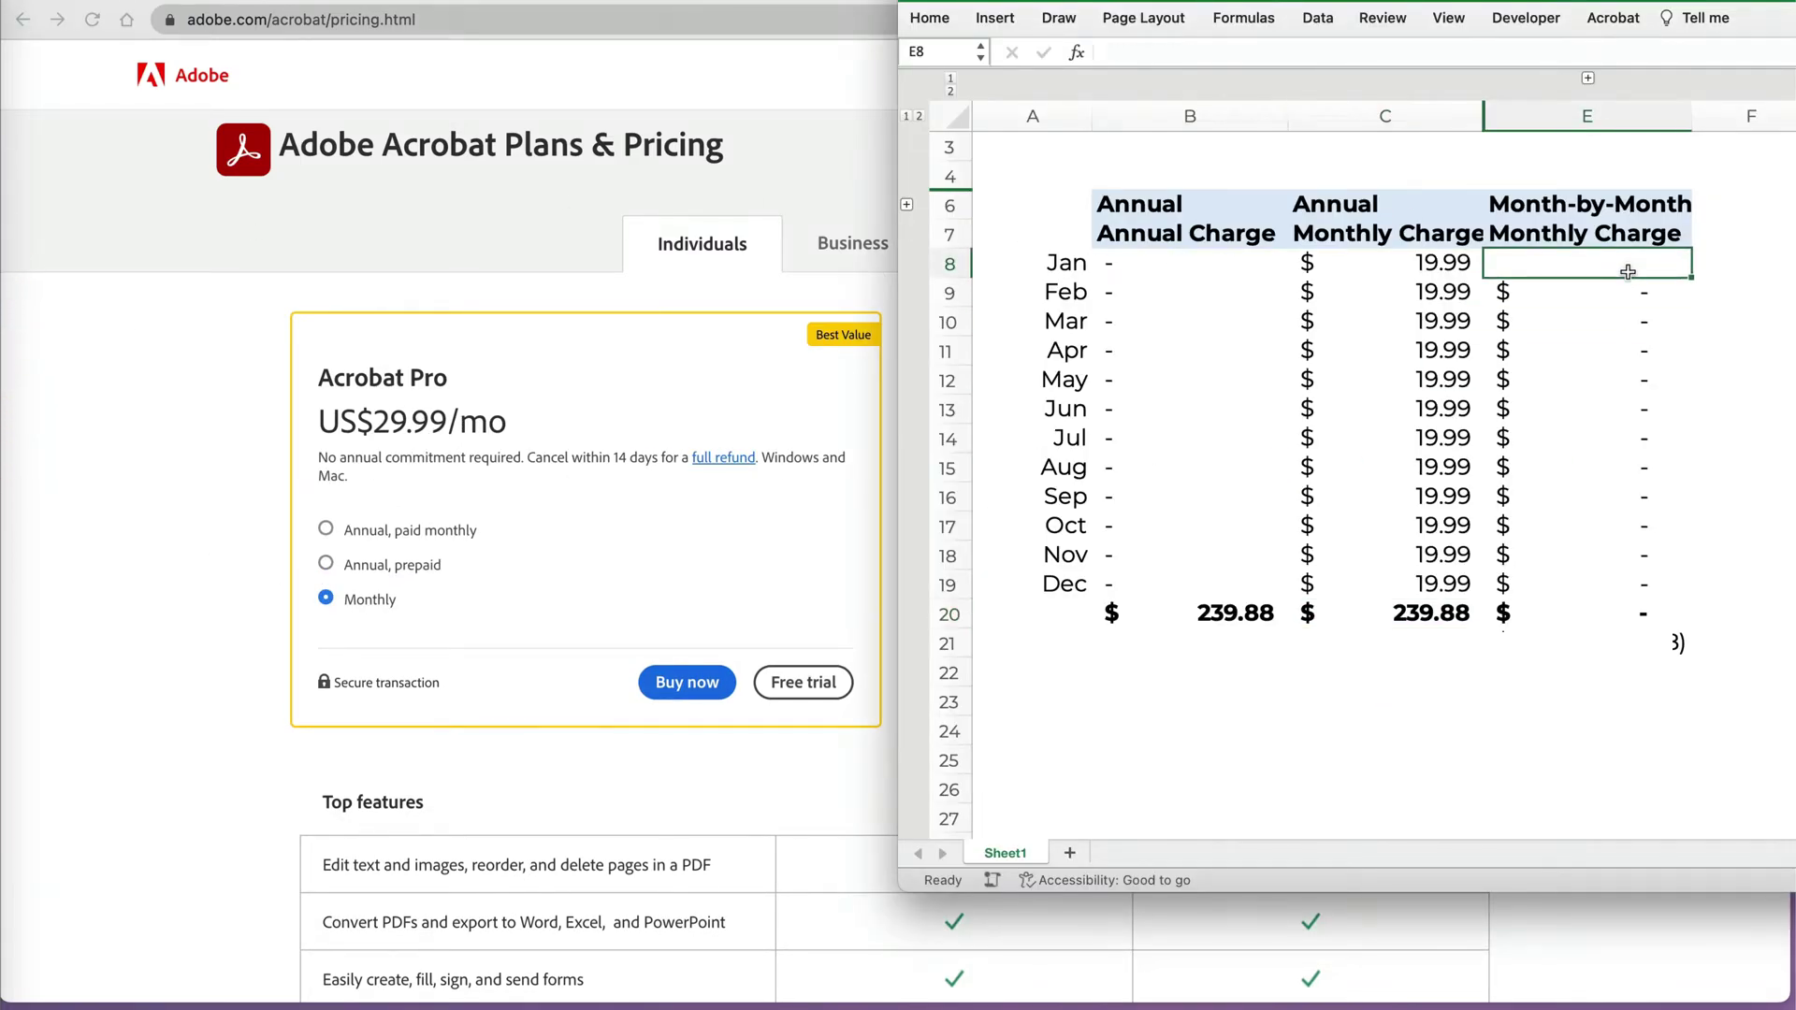
type("29.99")
key("Return")
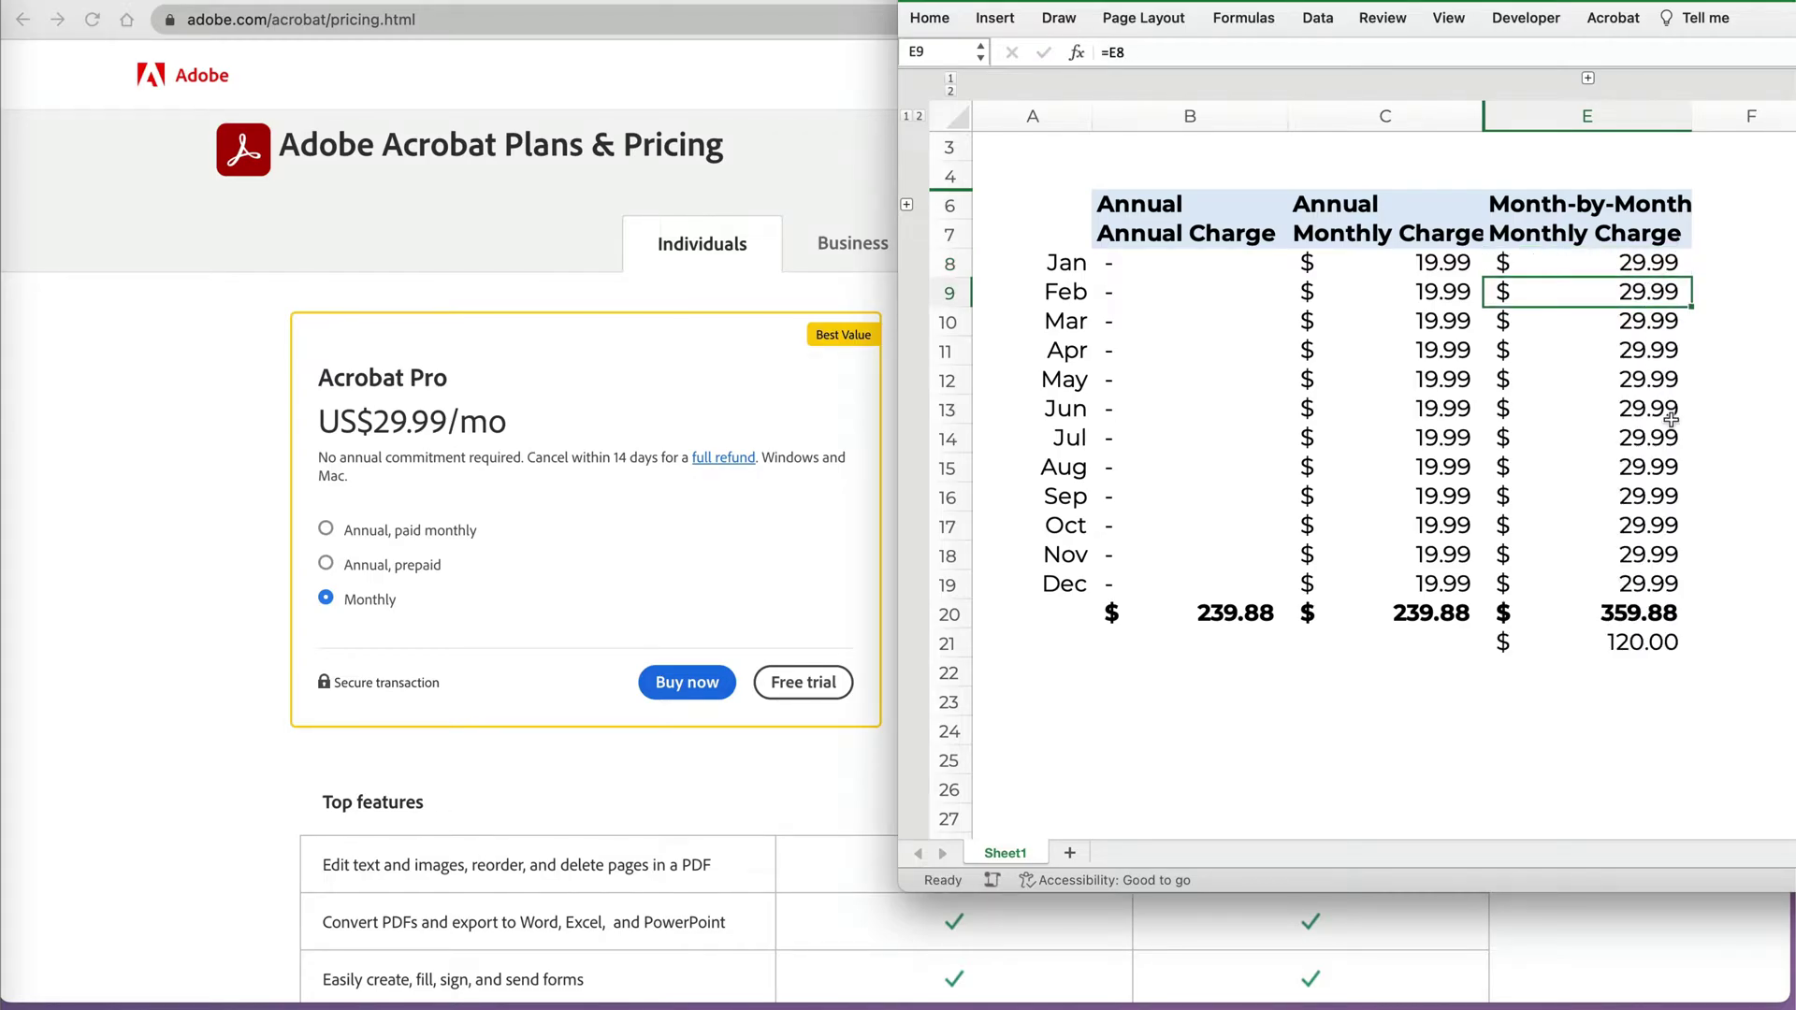
scroll(1670, 421, "up", 1)
left_click(1639, 676)
left_click(1298, 58)
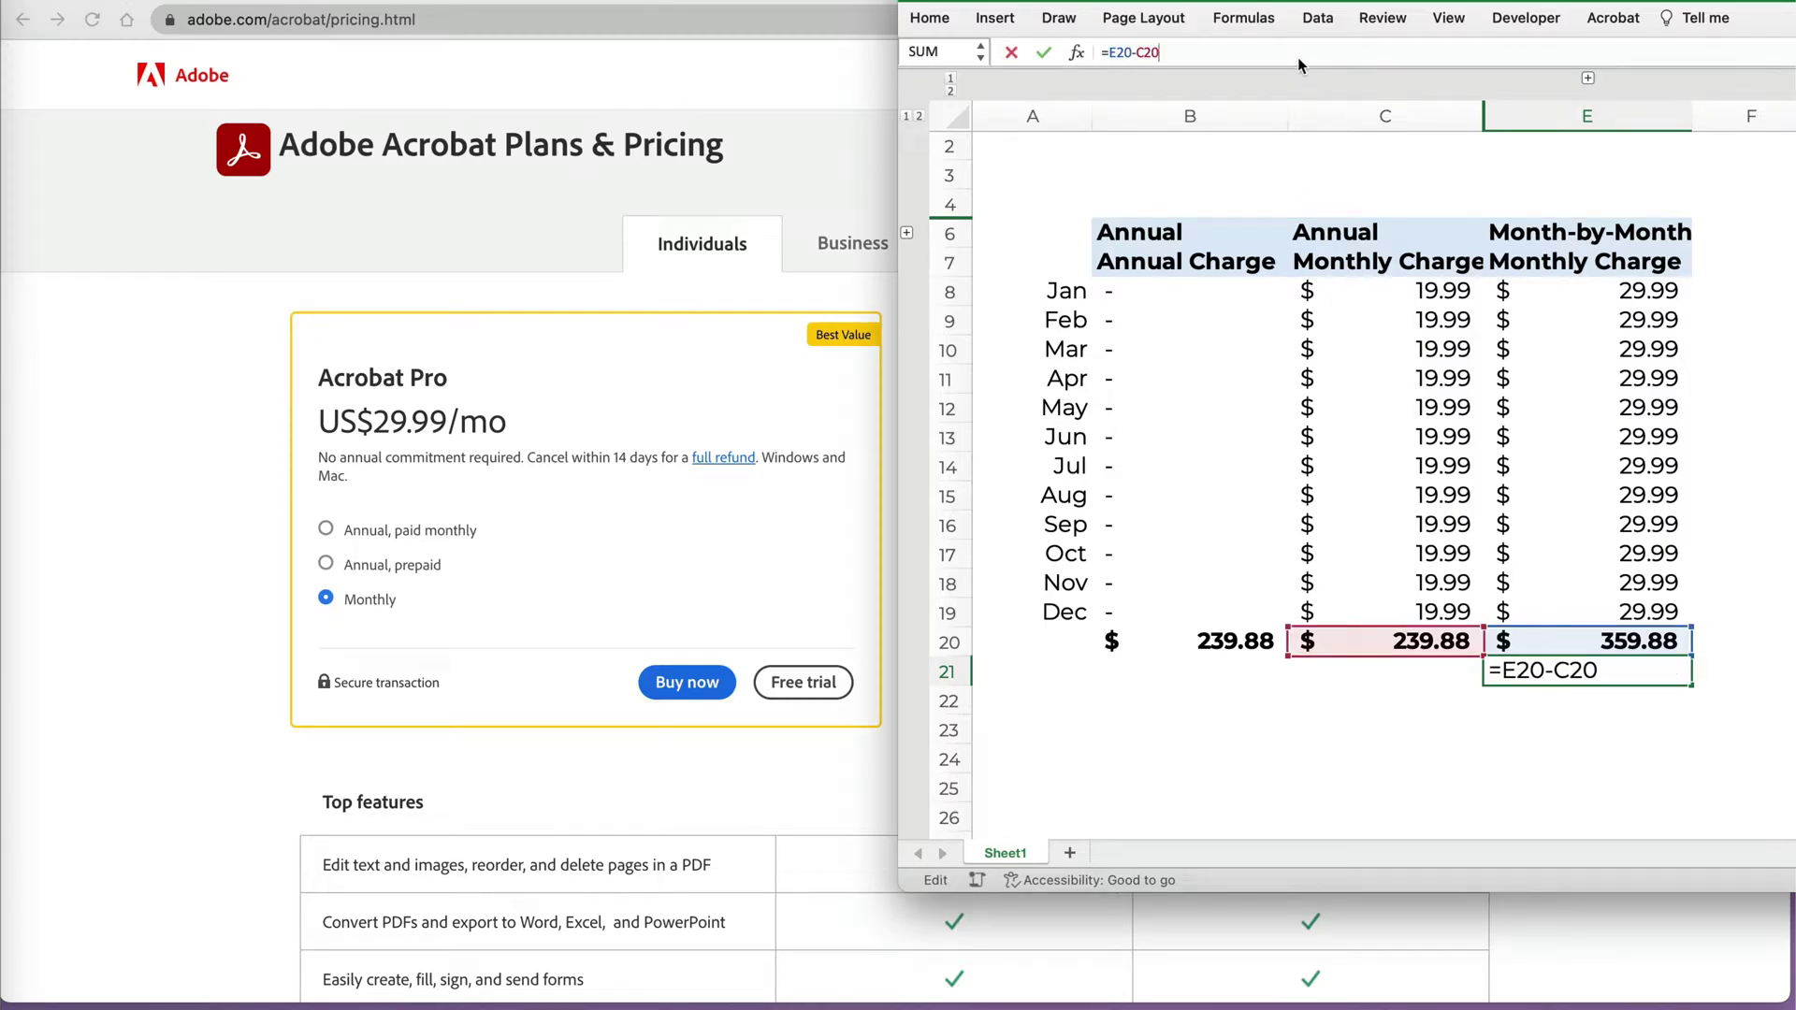
key("Return")
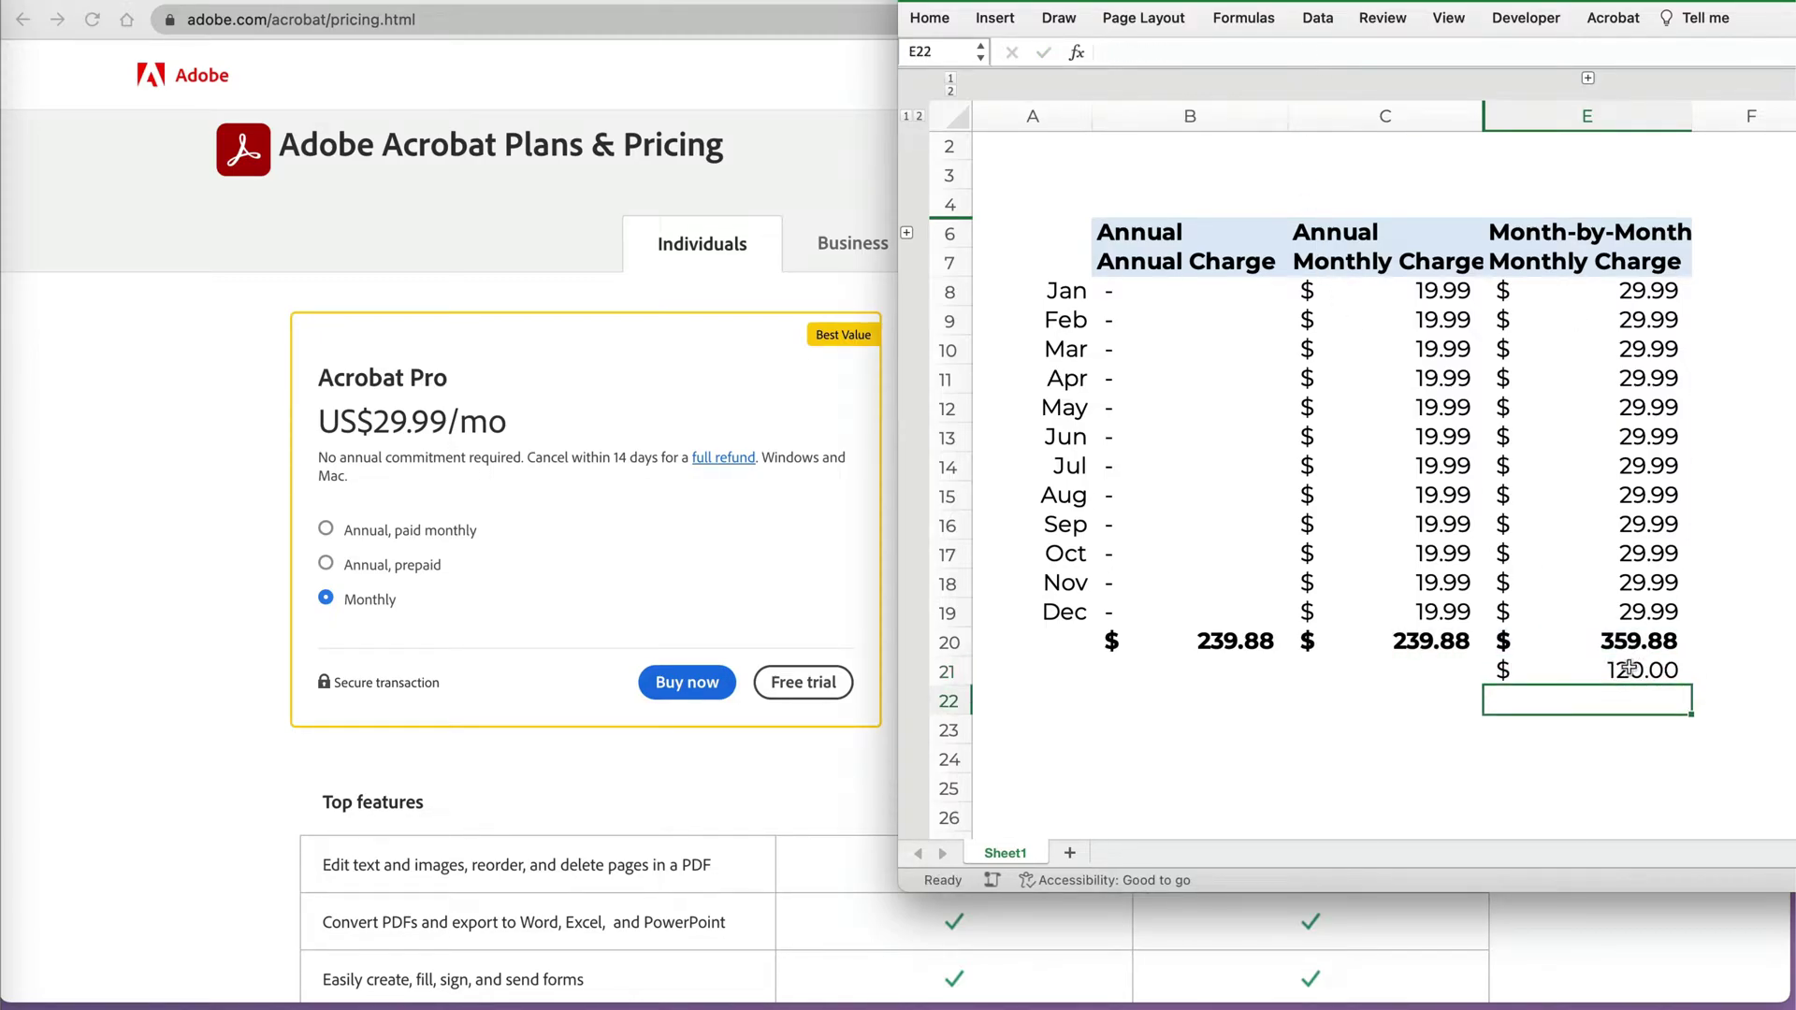
left_click(1635, 669)
left_click(1604, 294)
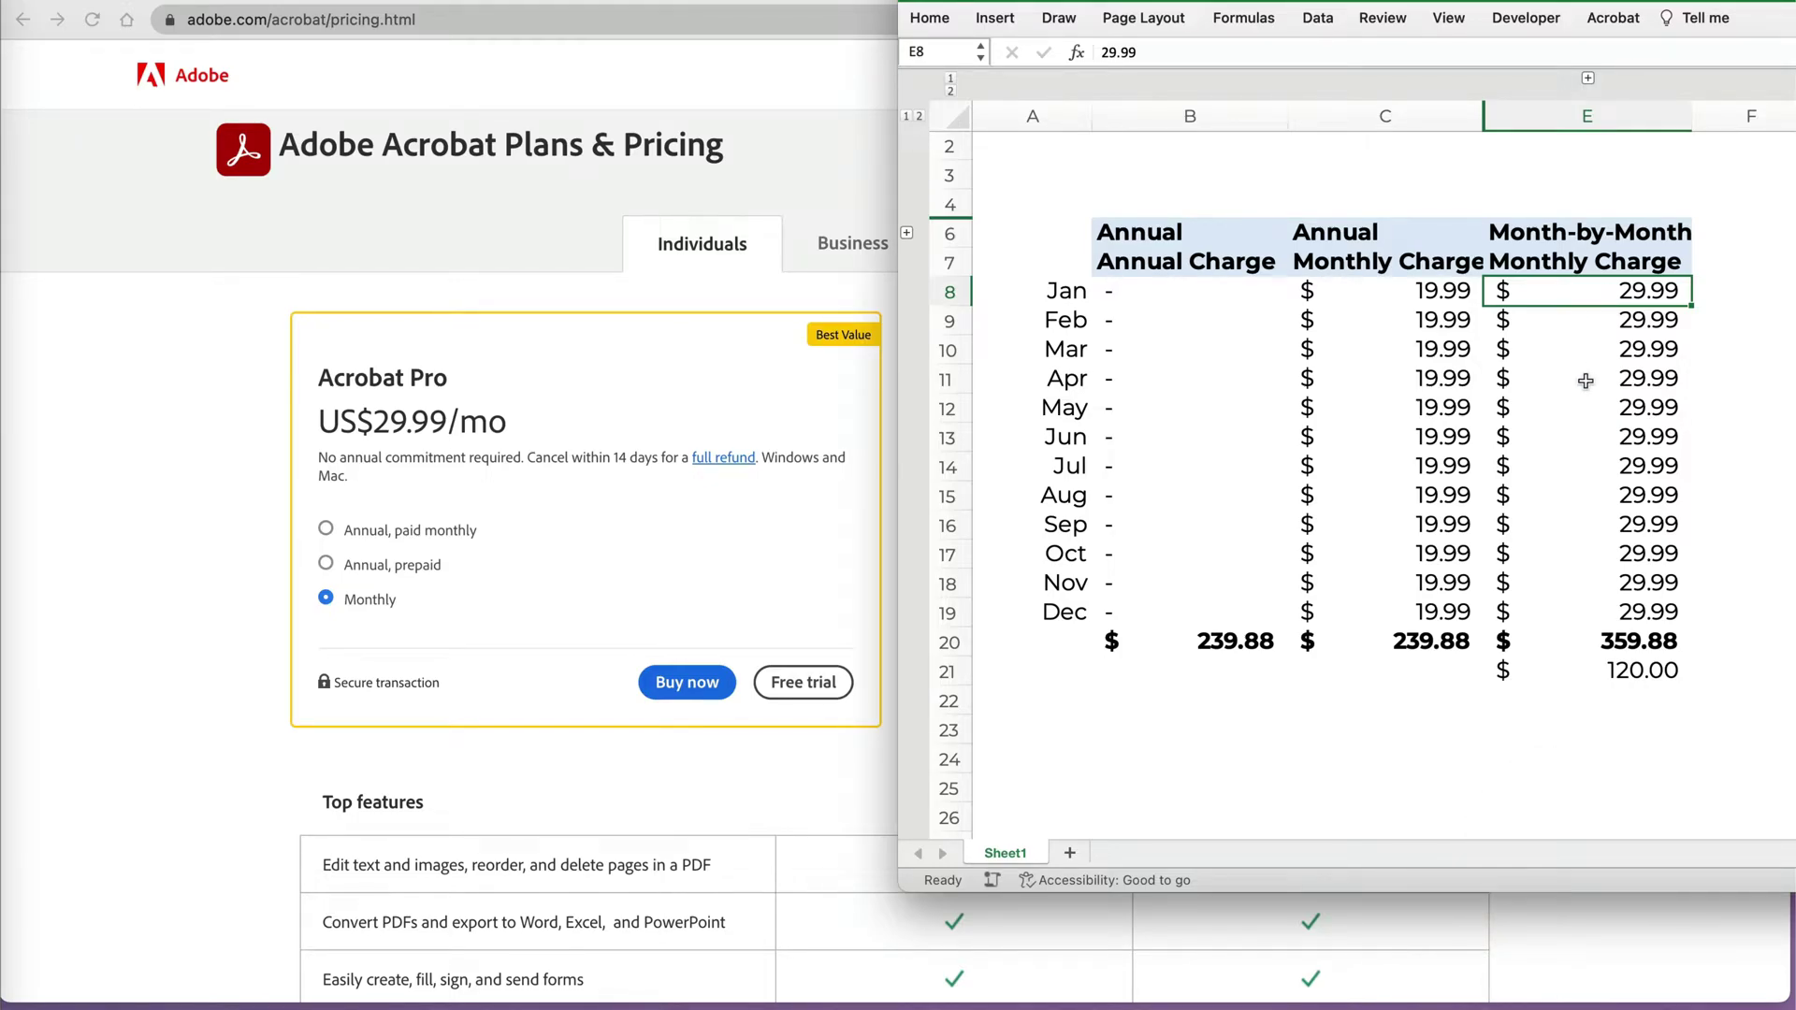
Unhide the No Refund / Cancellation Fee label row and the 50% cancellation-fee column.
left_click(908, 235)
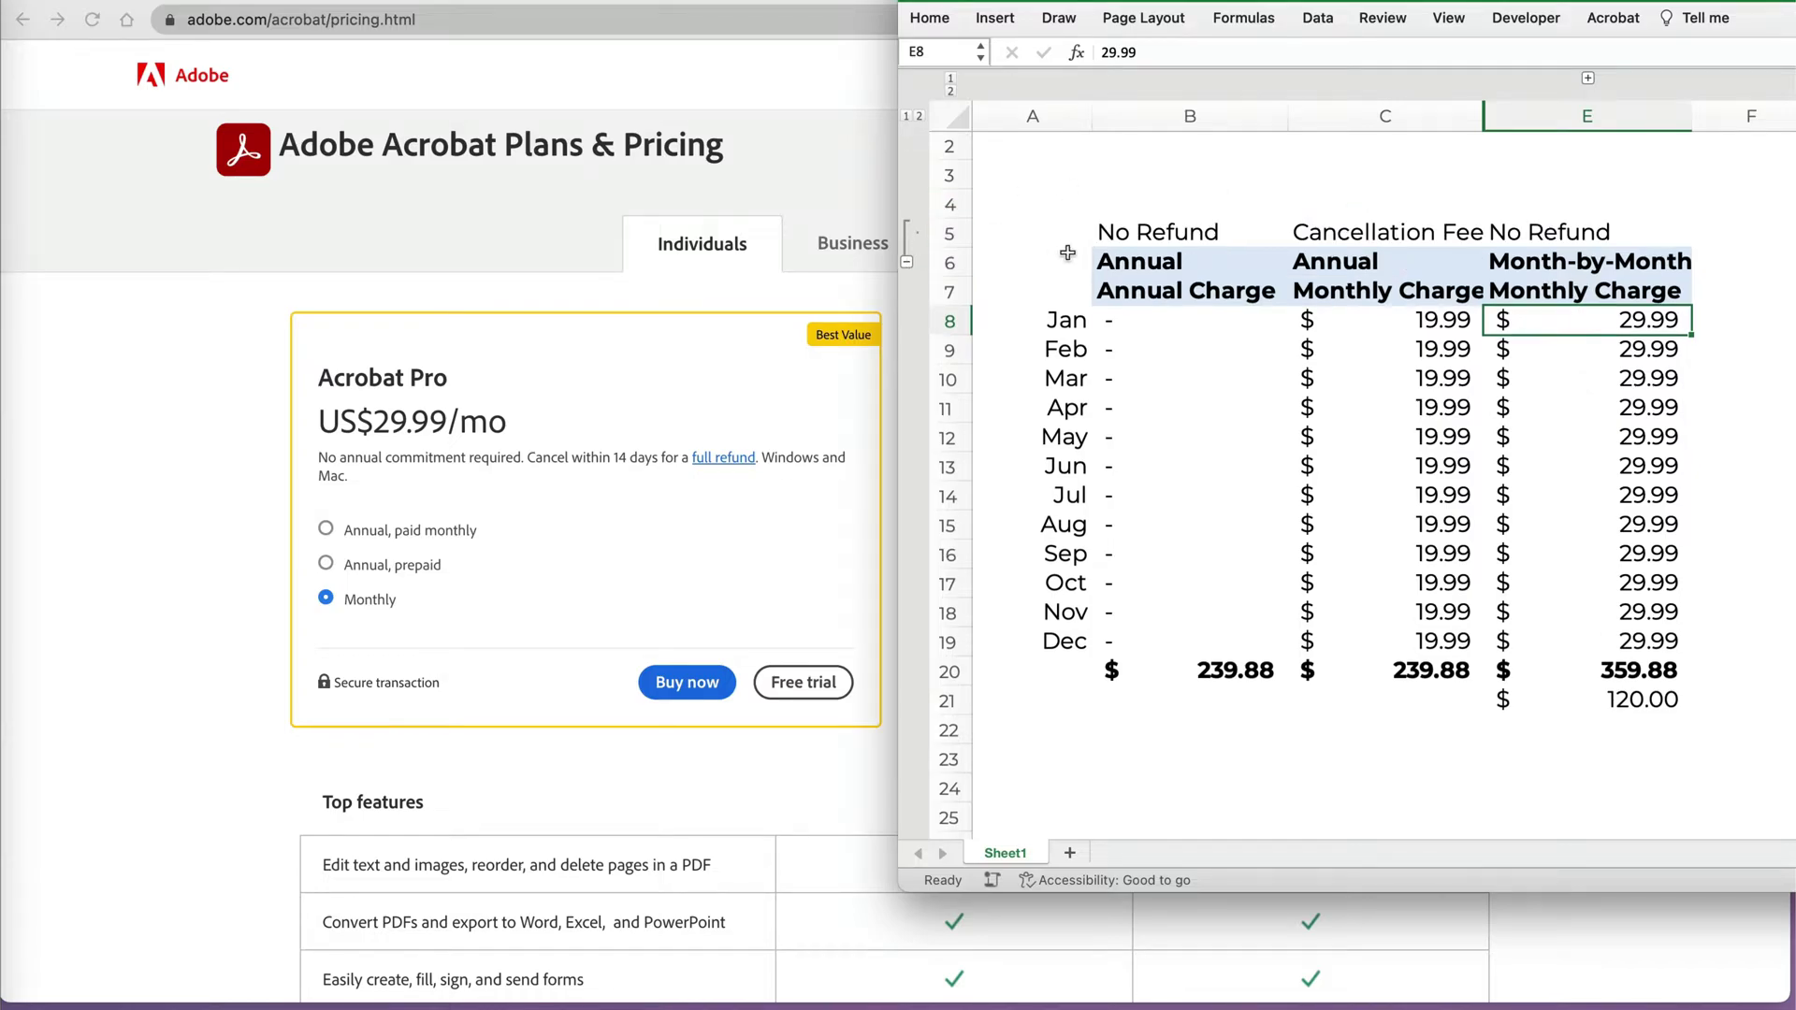
left_click(1154, 230)
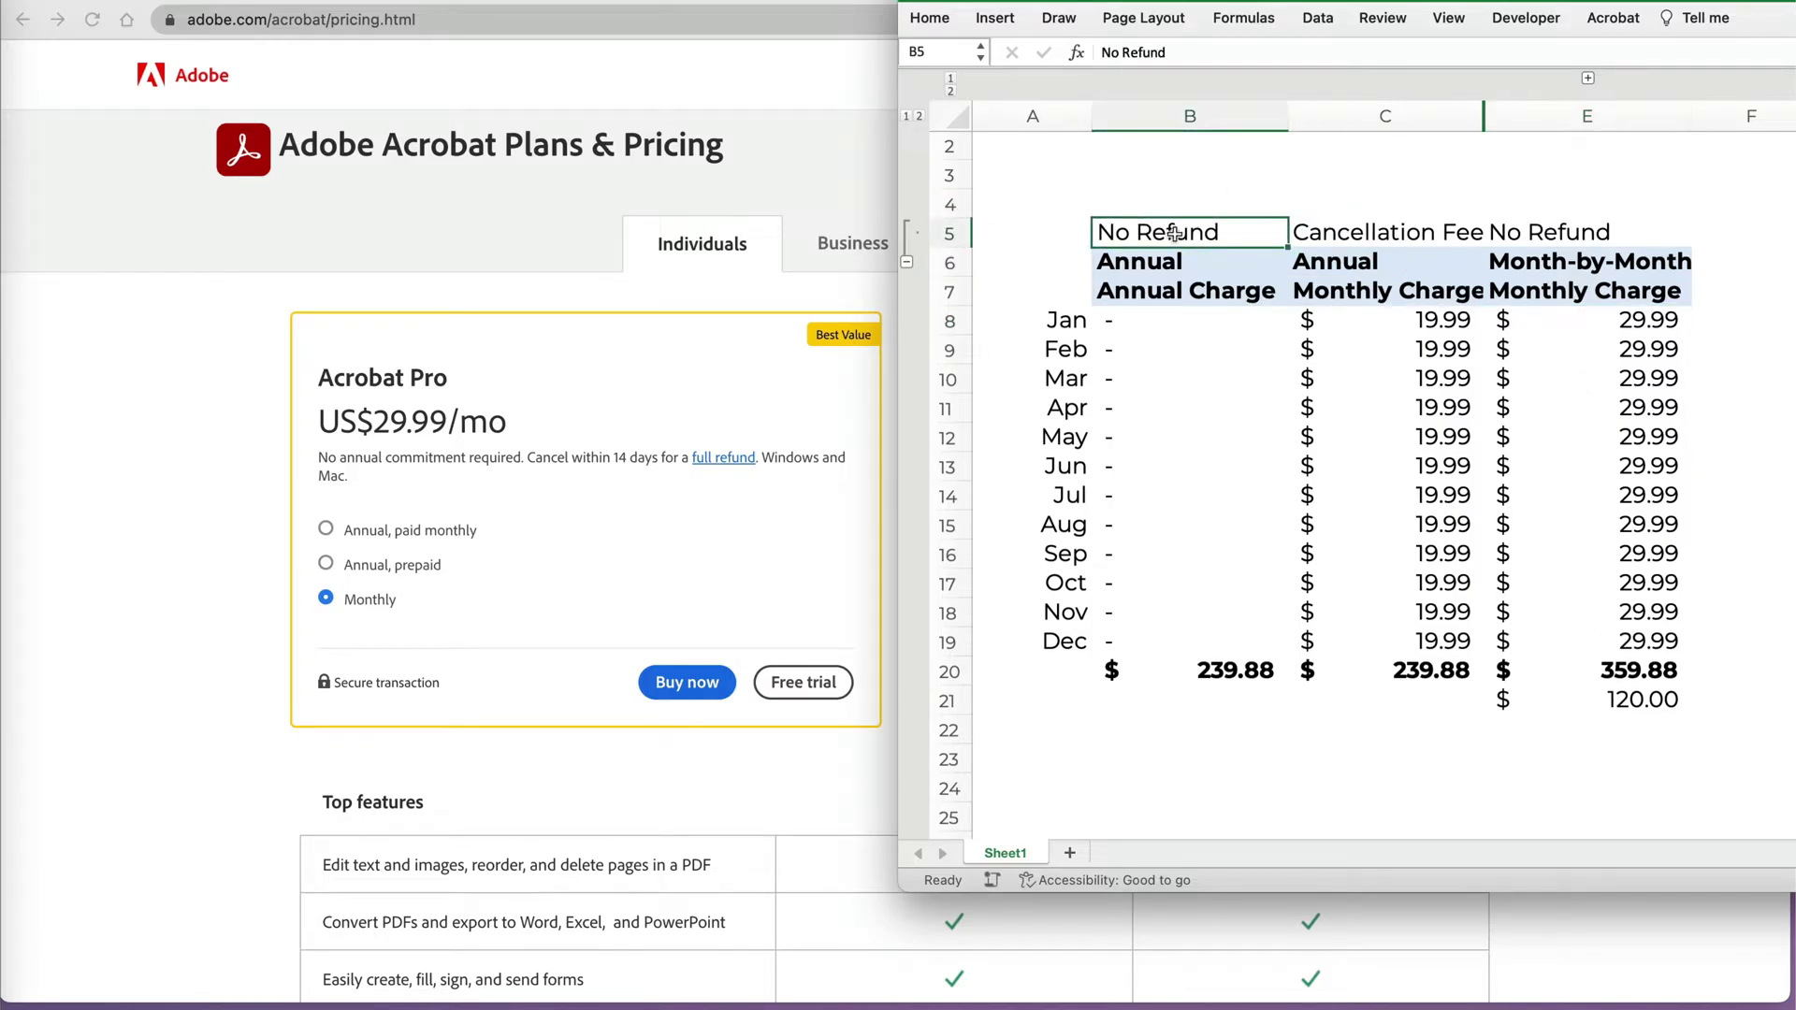
left_click(1591, 231)
left_click(1425, 238)
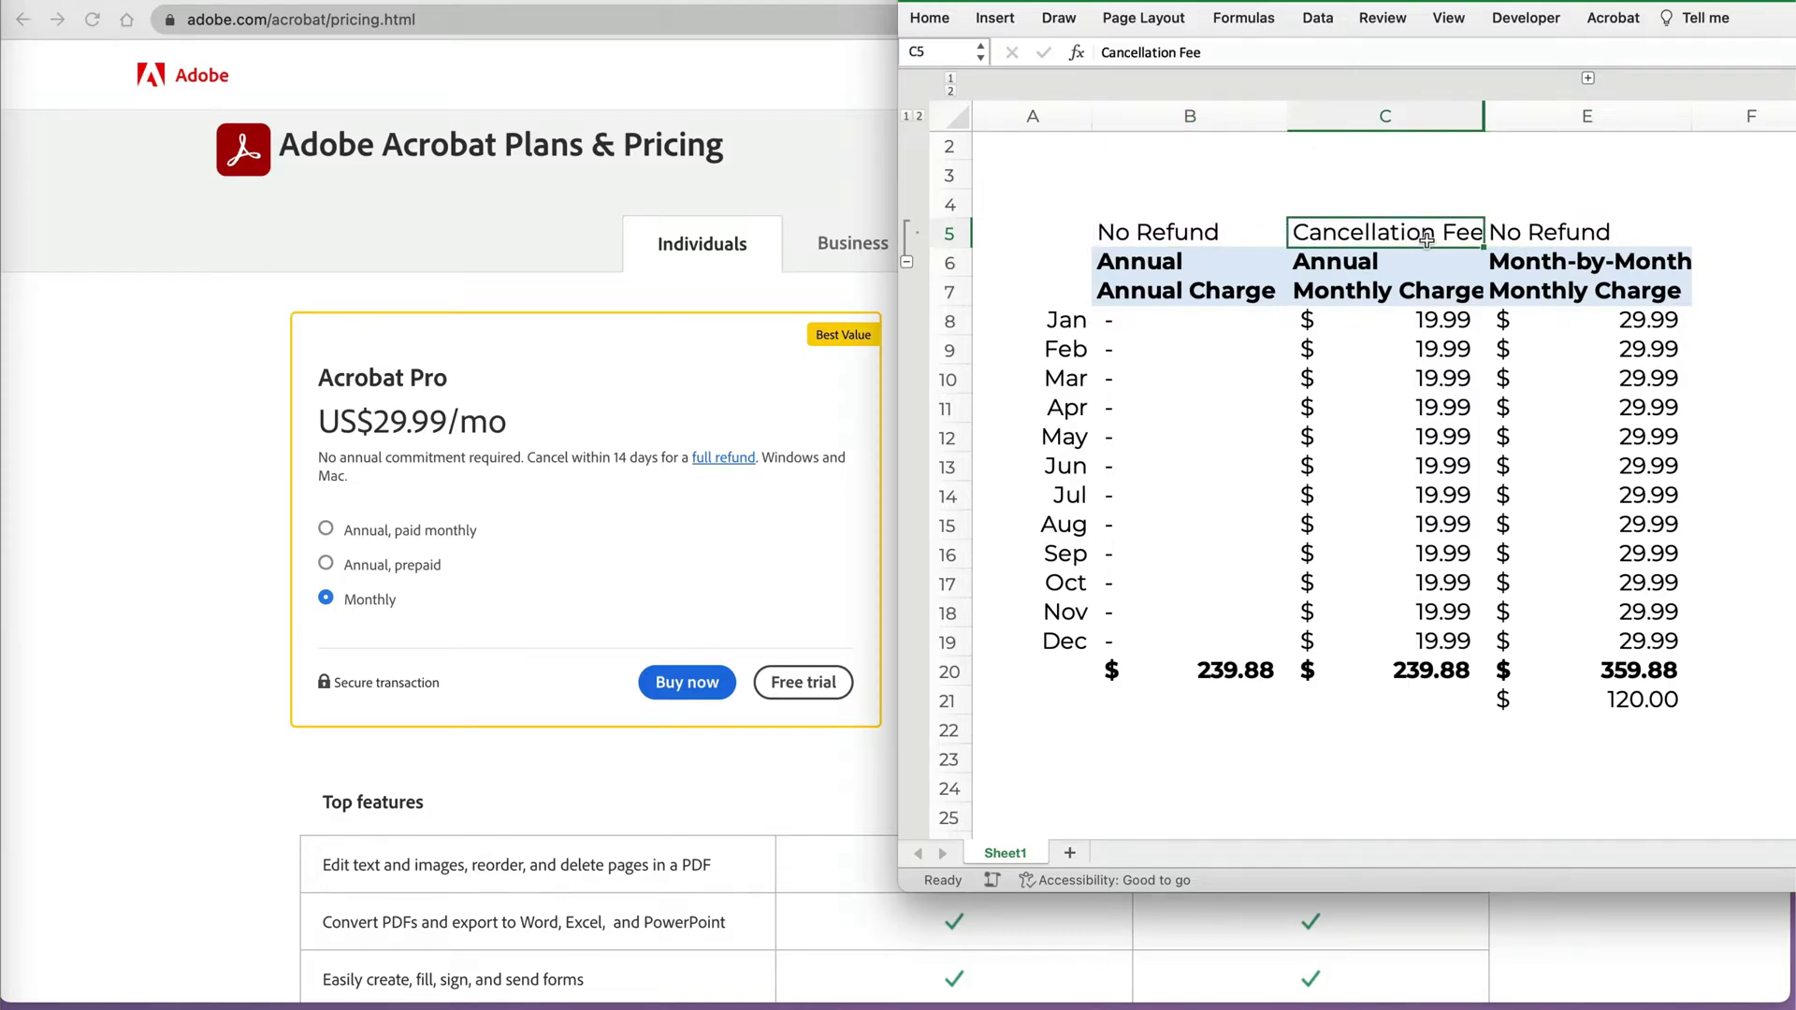
left_click(1586, 80)
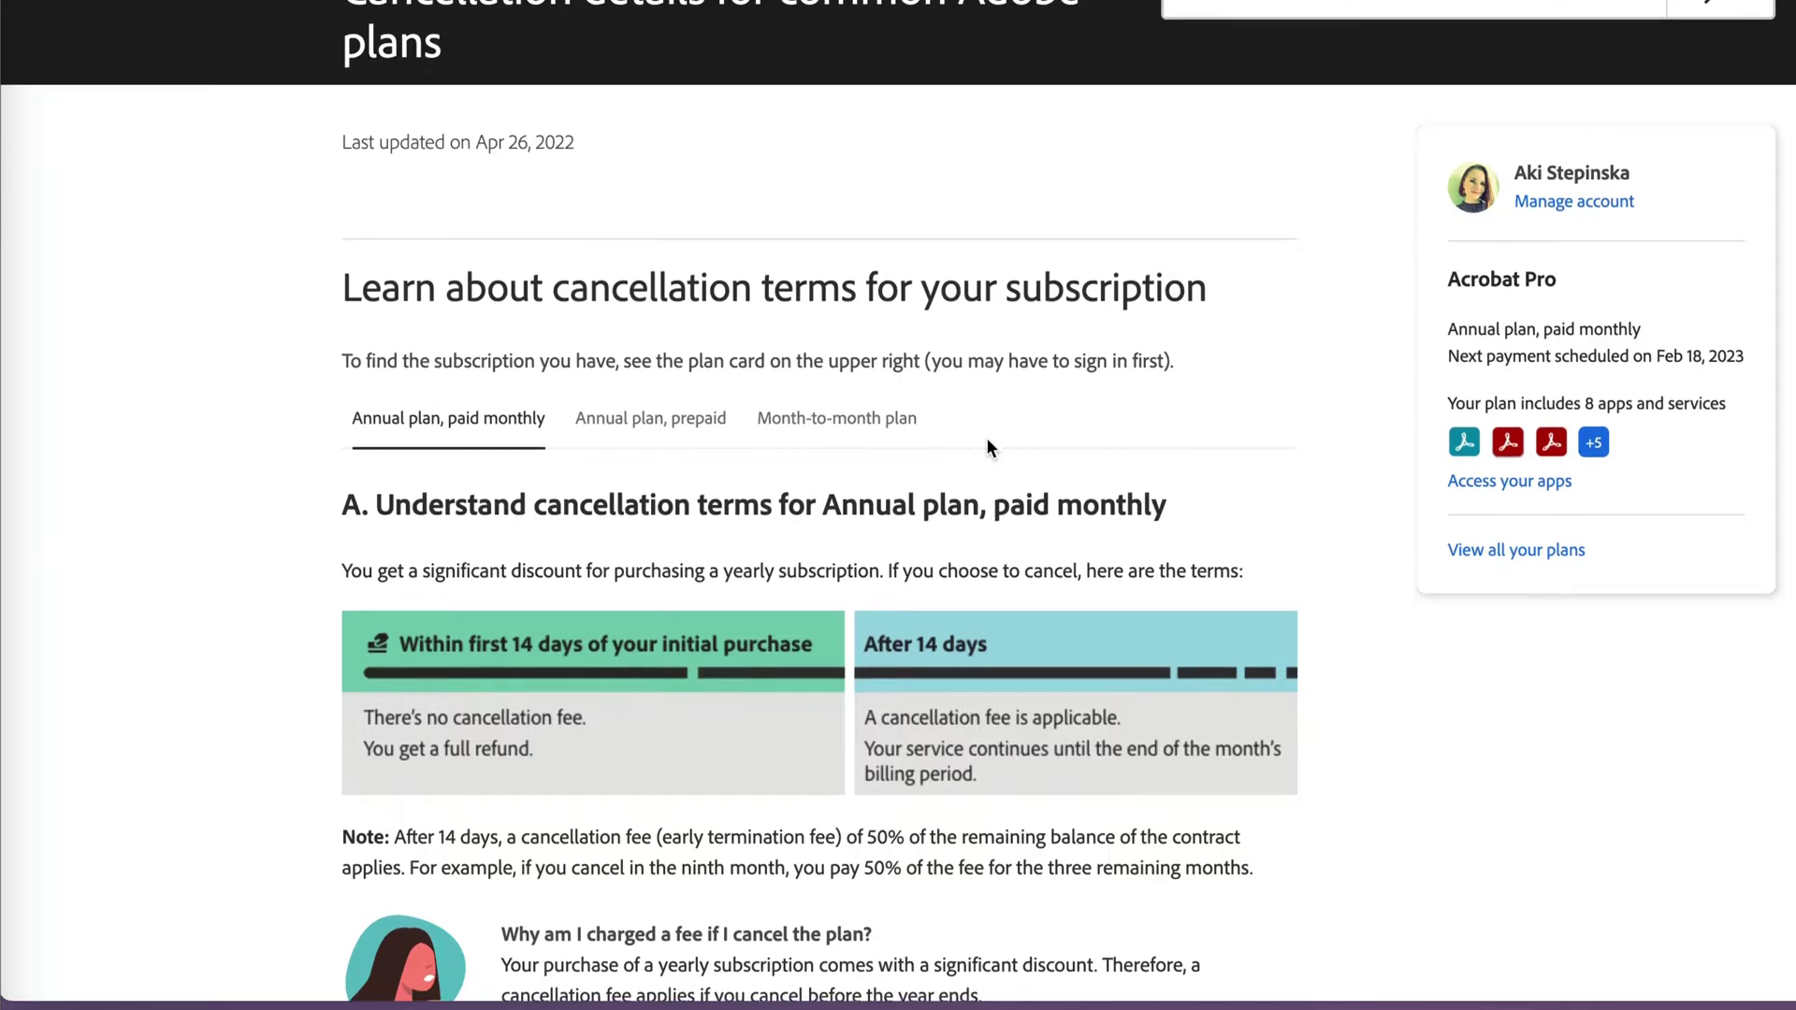
scroll(987, 436, "down", 3)
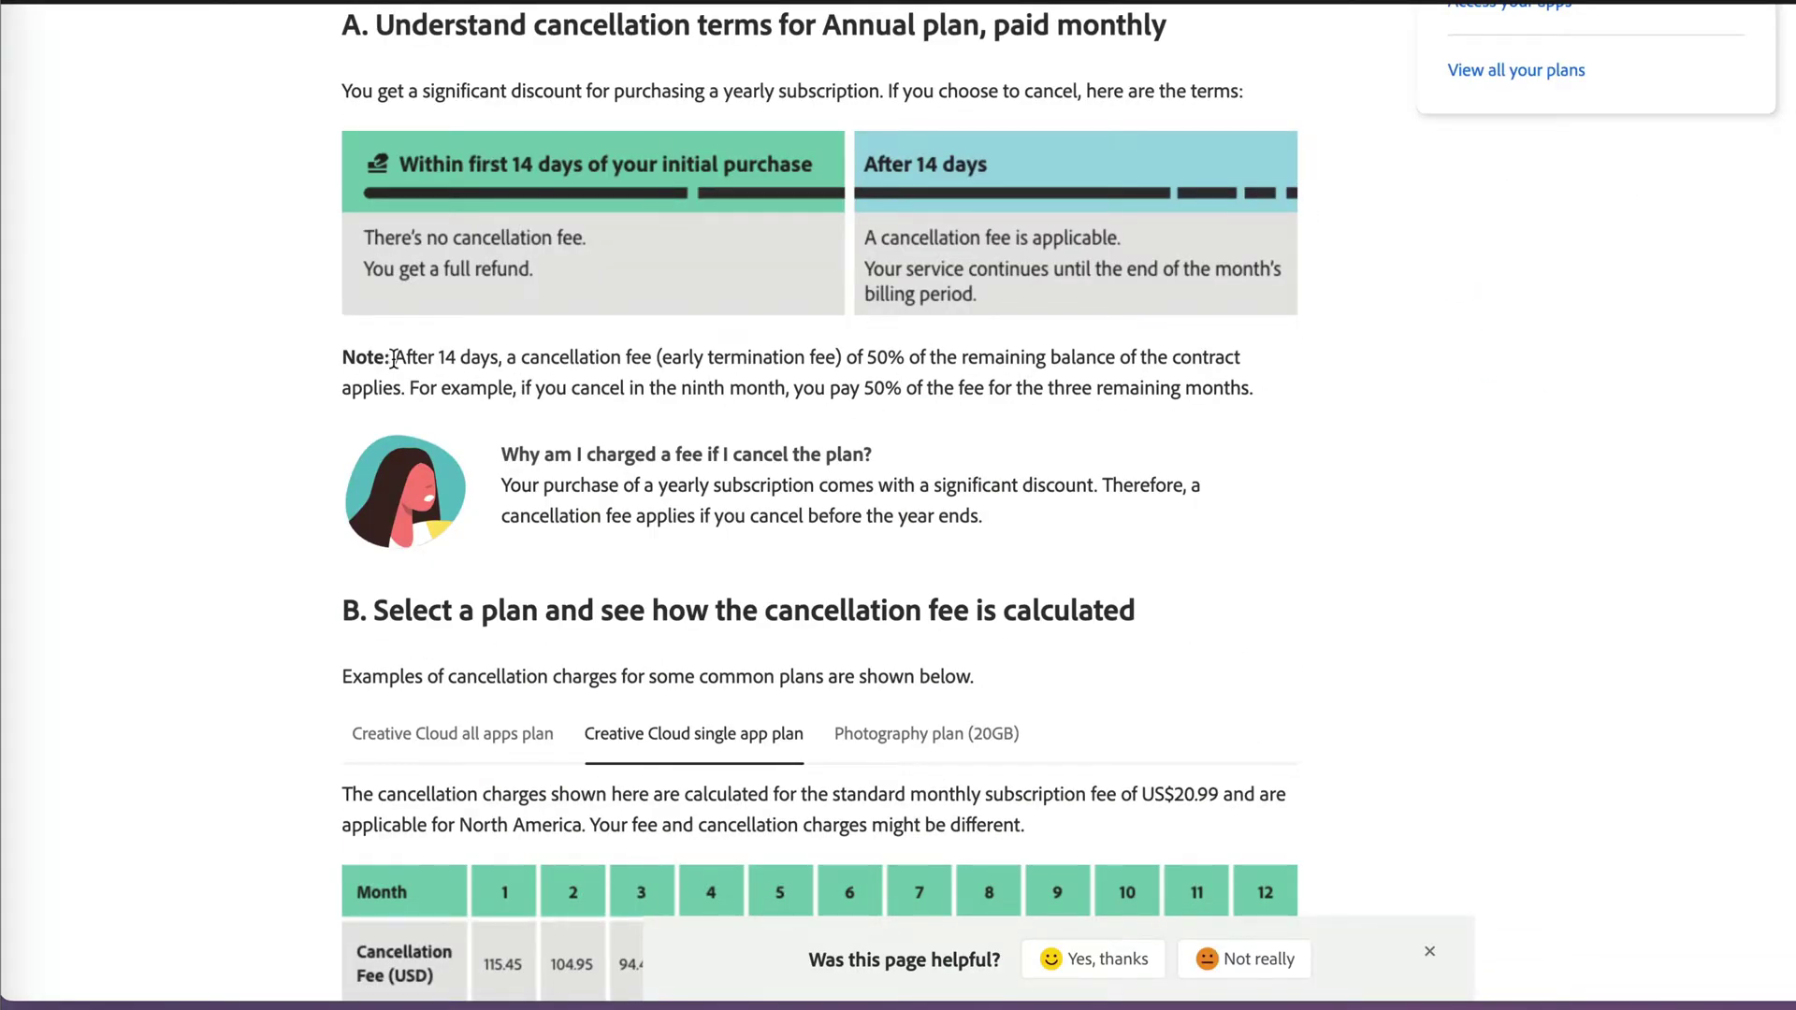
Select the 50% early termination fee note, narrowing it to the line ending at 'contract'.
left_click_drag(396, 356, 1137, 382)
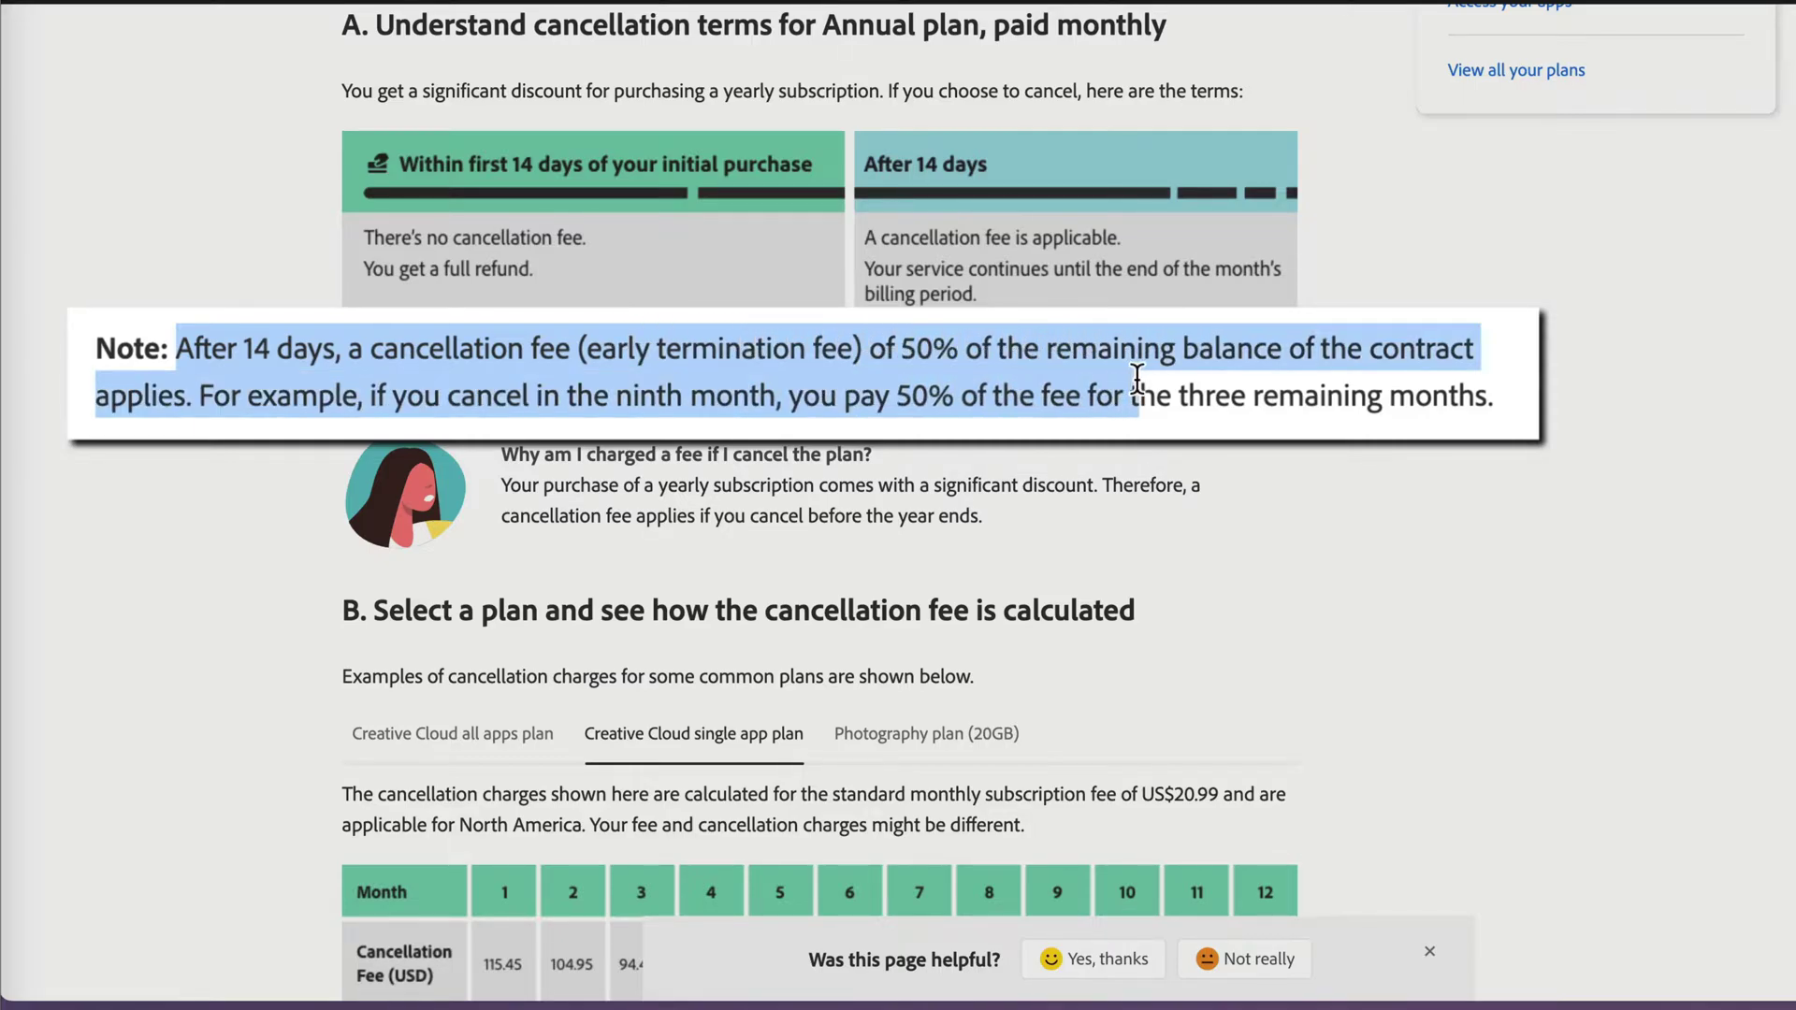
left_click_drag(1138, 382, 1478, 360)
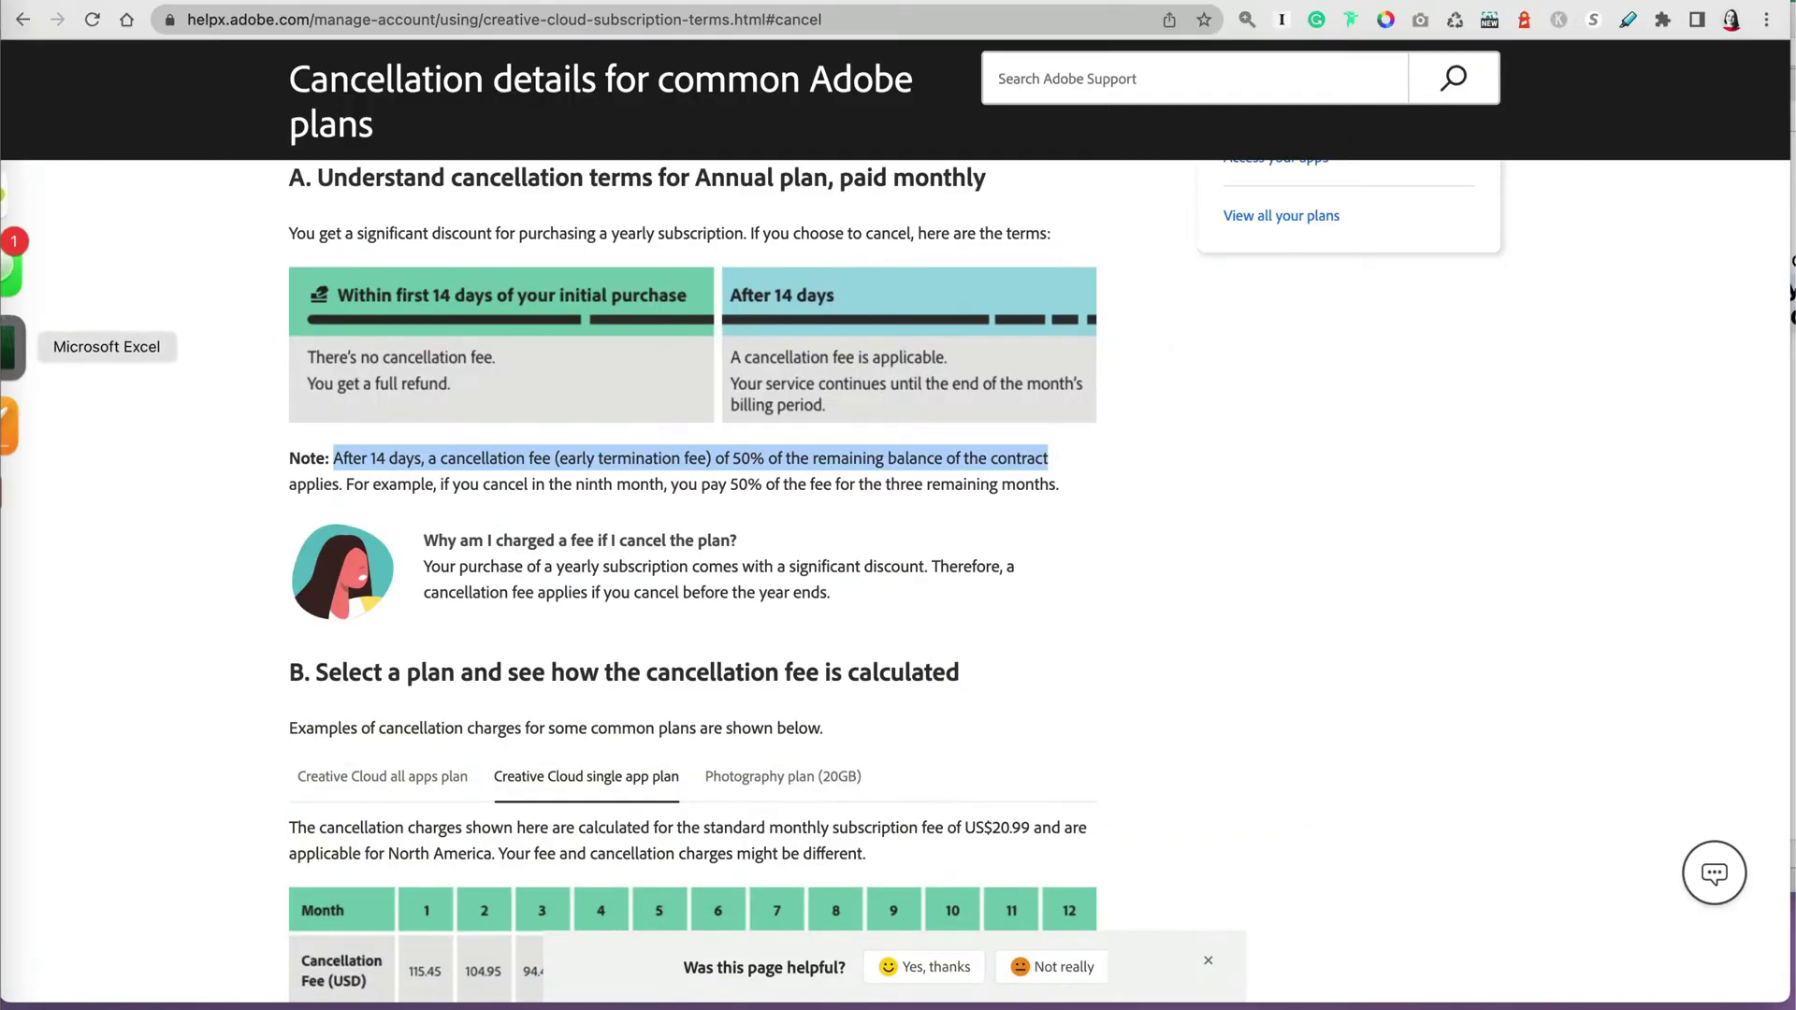
Inspect the D-column cancellation fee formulas, re-entering D9 and D13 and checking D18.
left_click(17, 340)
left_click(1597, 347)
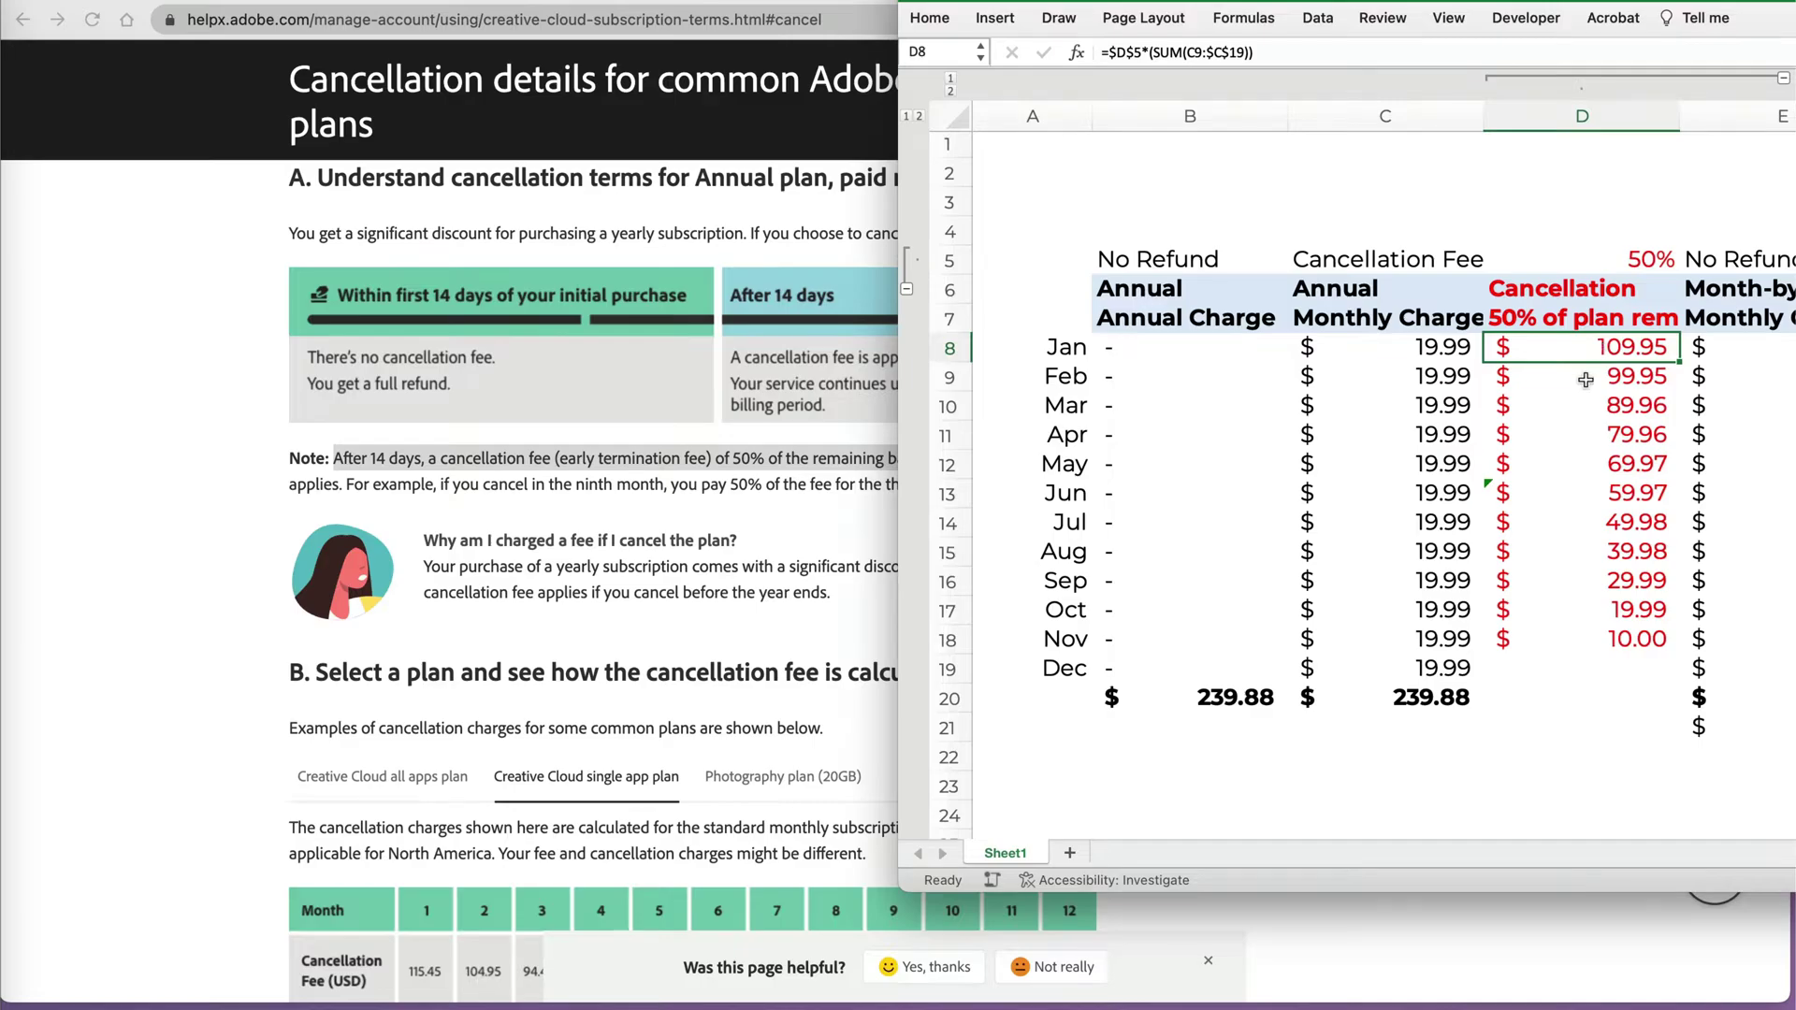
left_click(1587, 380)
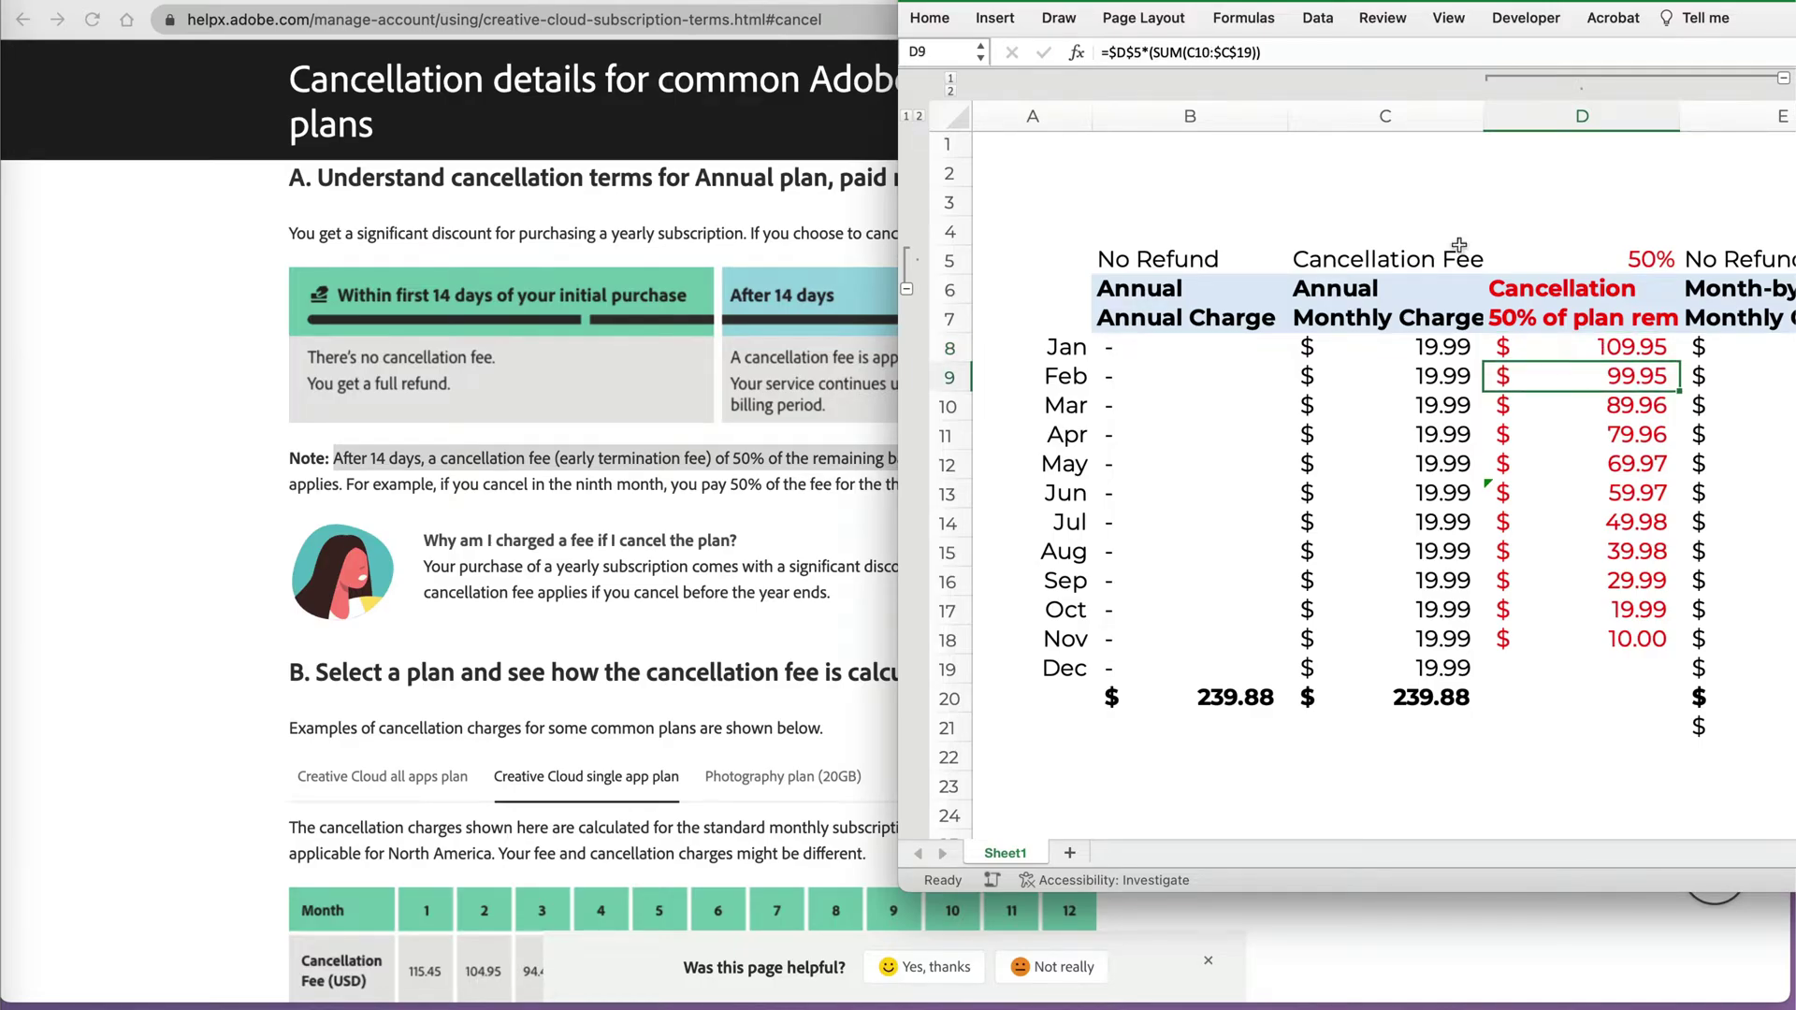
left_click(1358, 53)
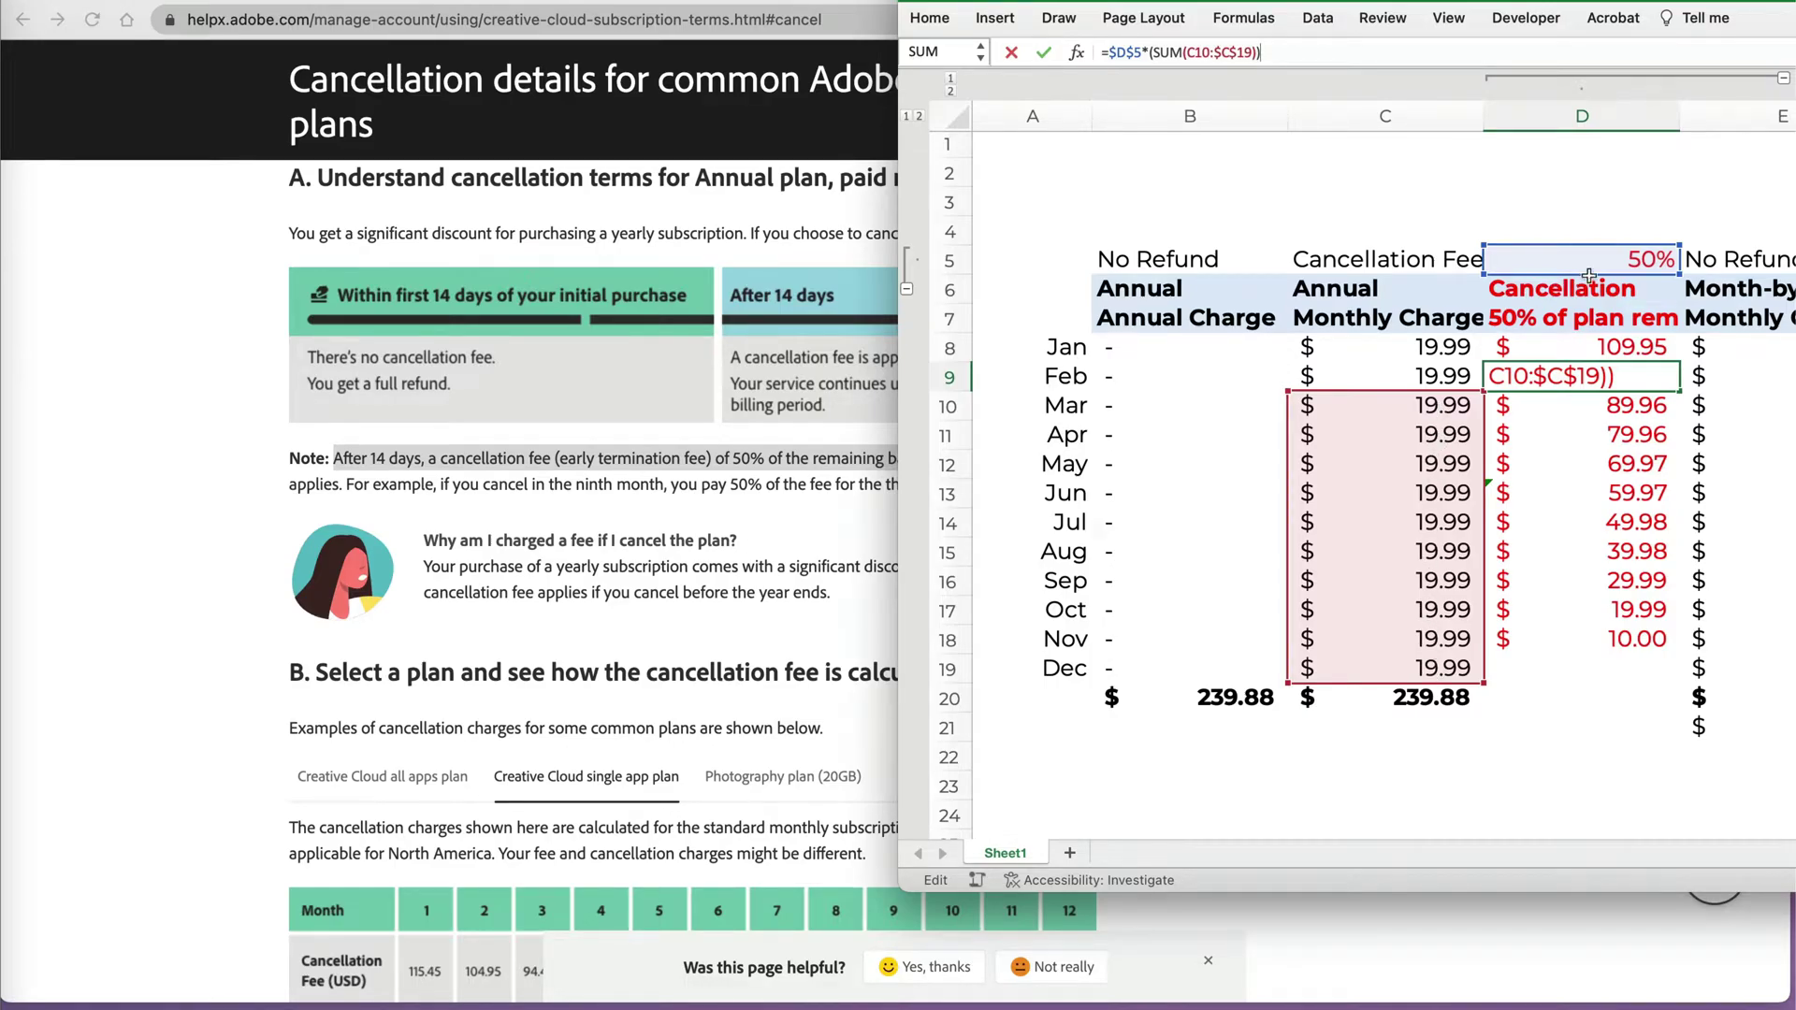
key("Return")
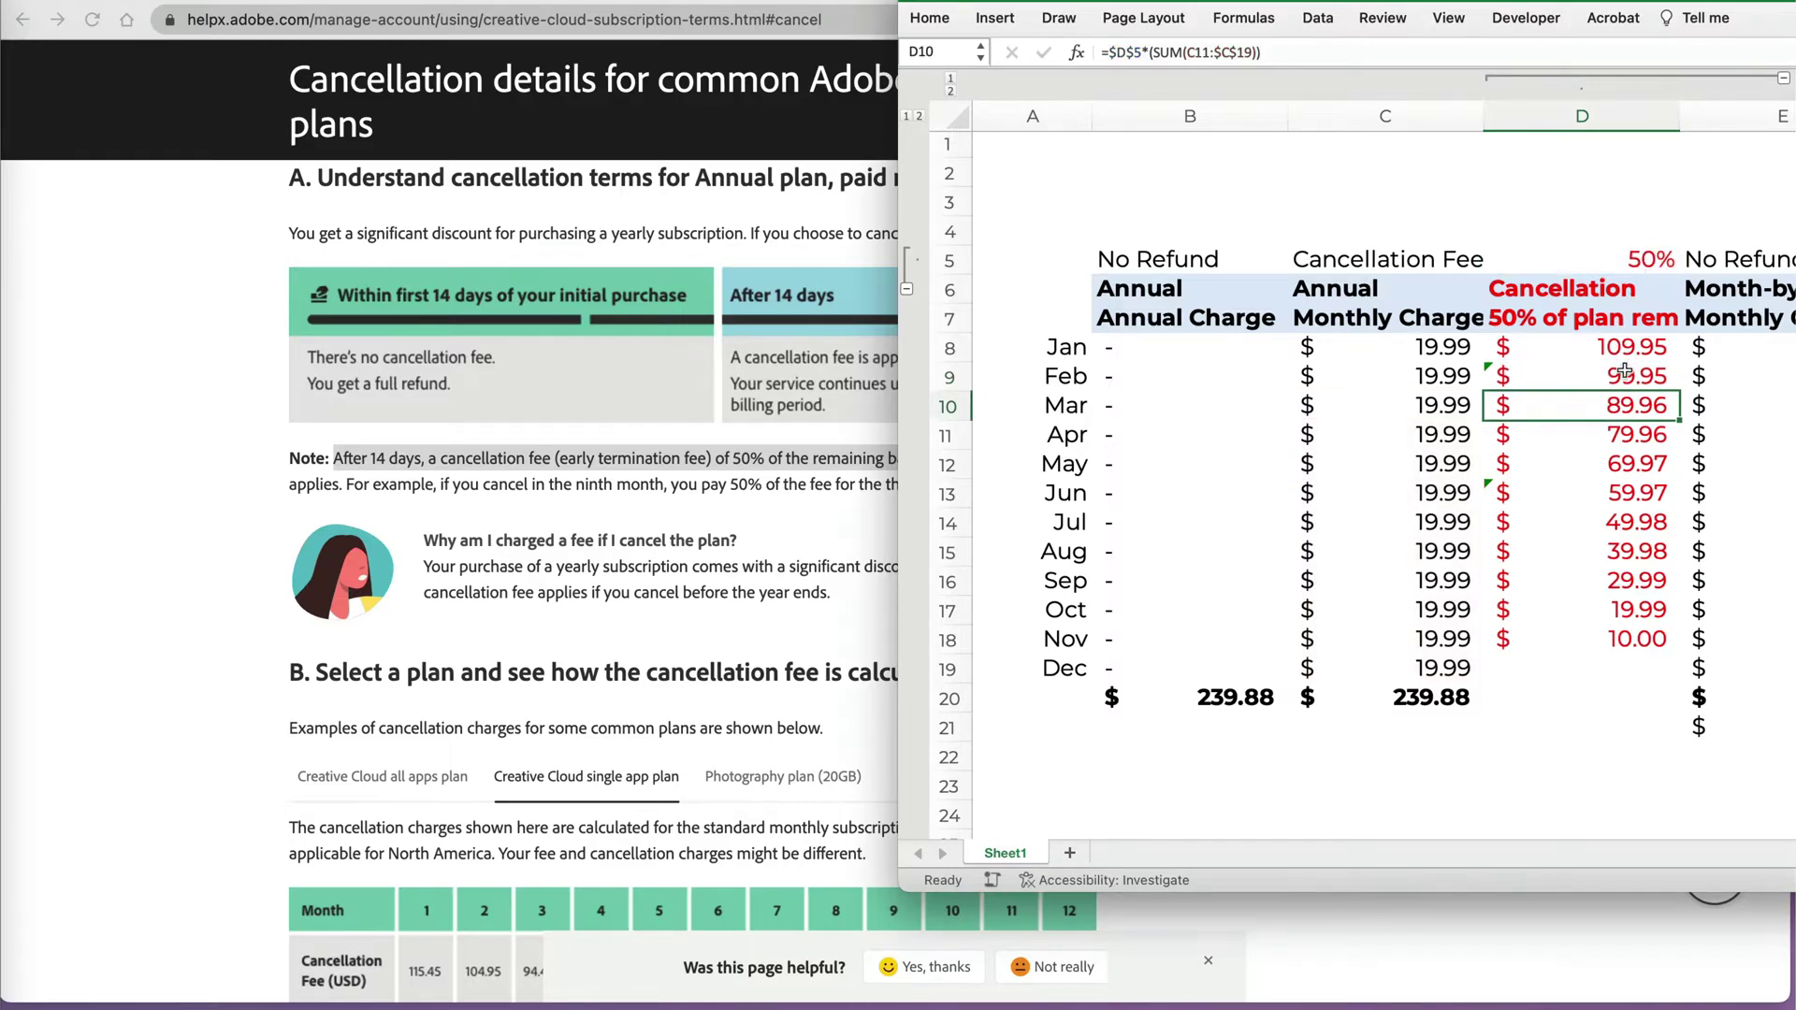
left_click(1625, 371)
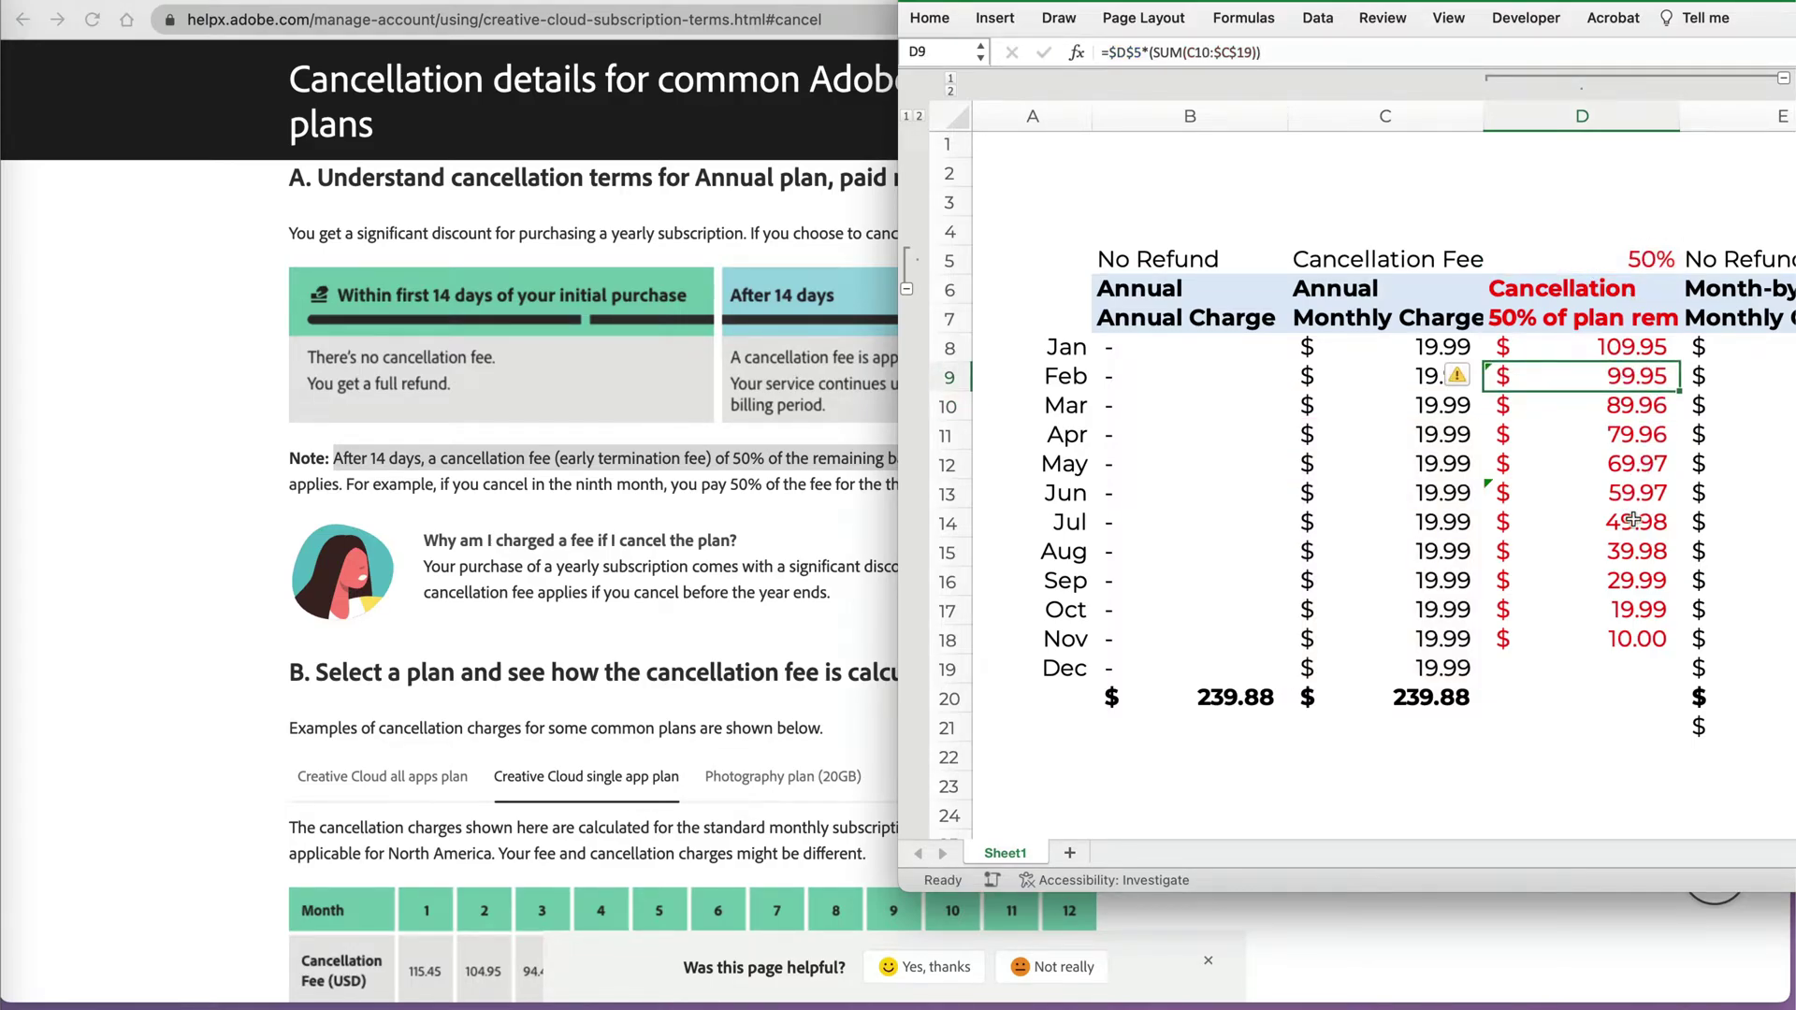
left_click(1645, 495)
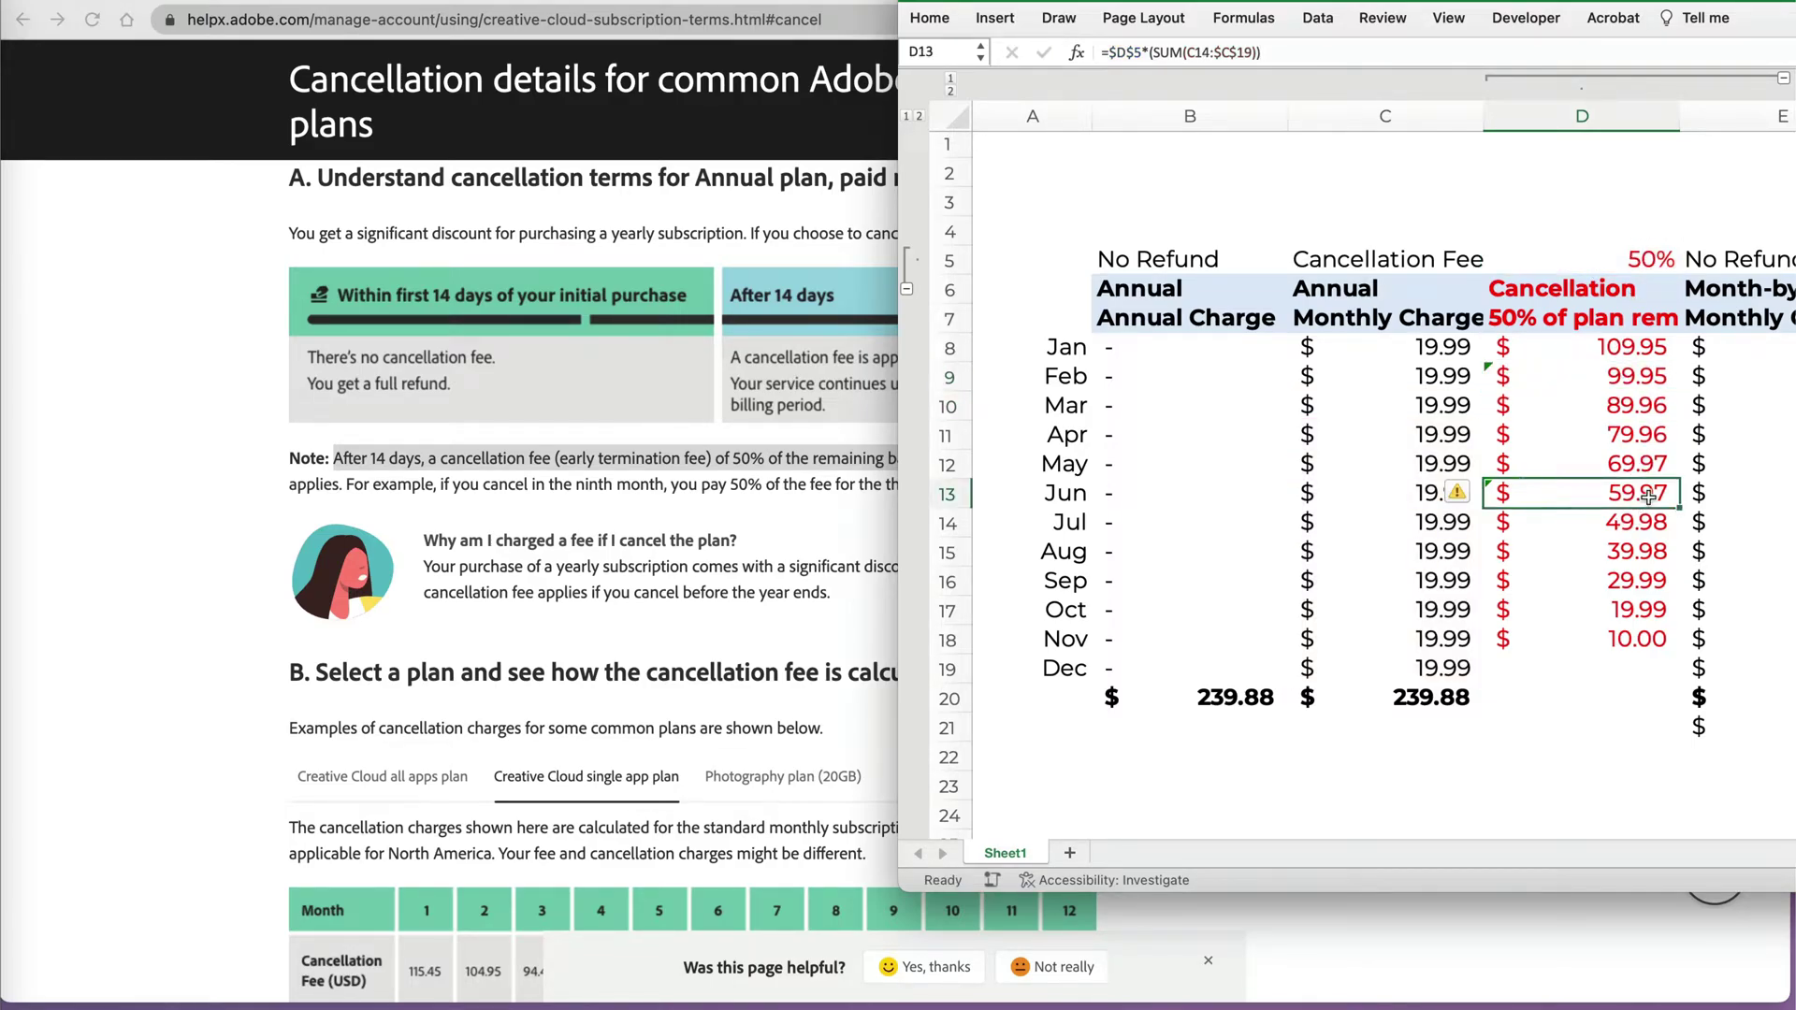
left_click(1597, 58)
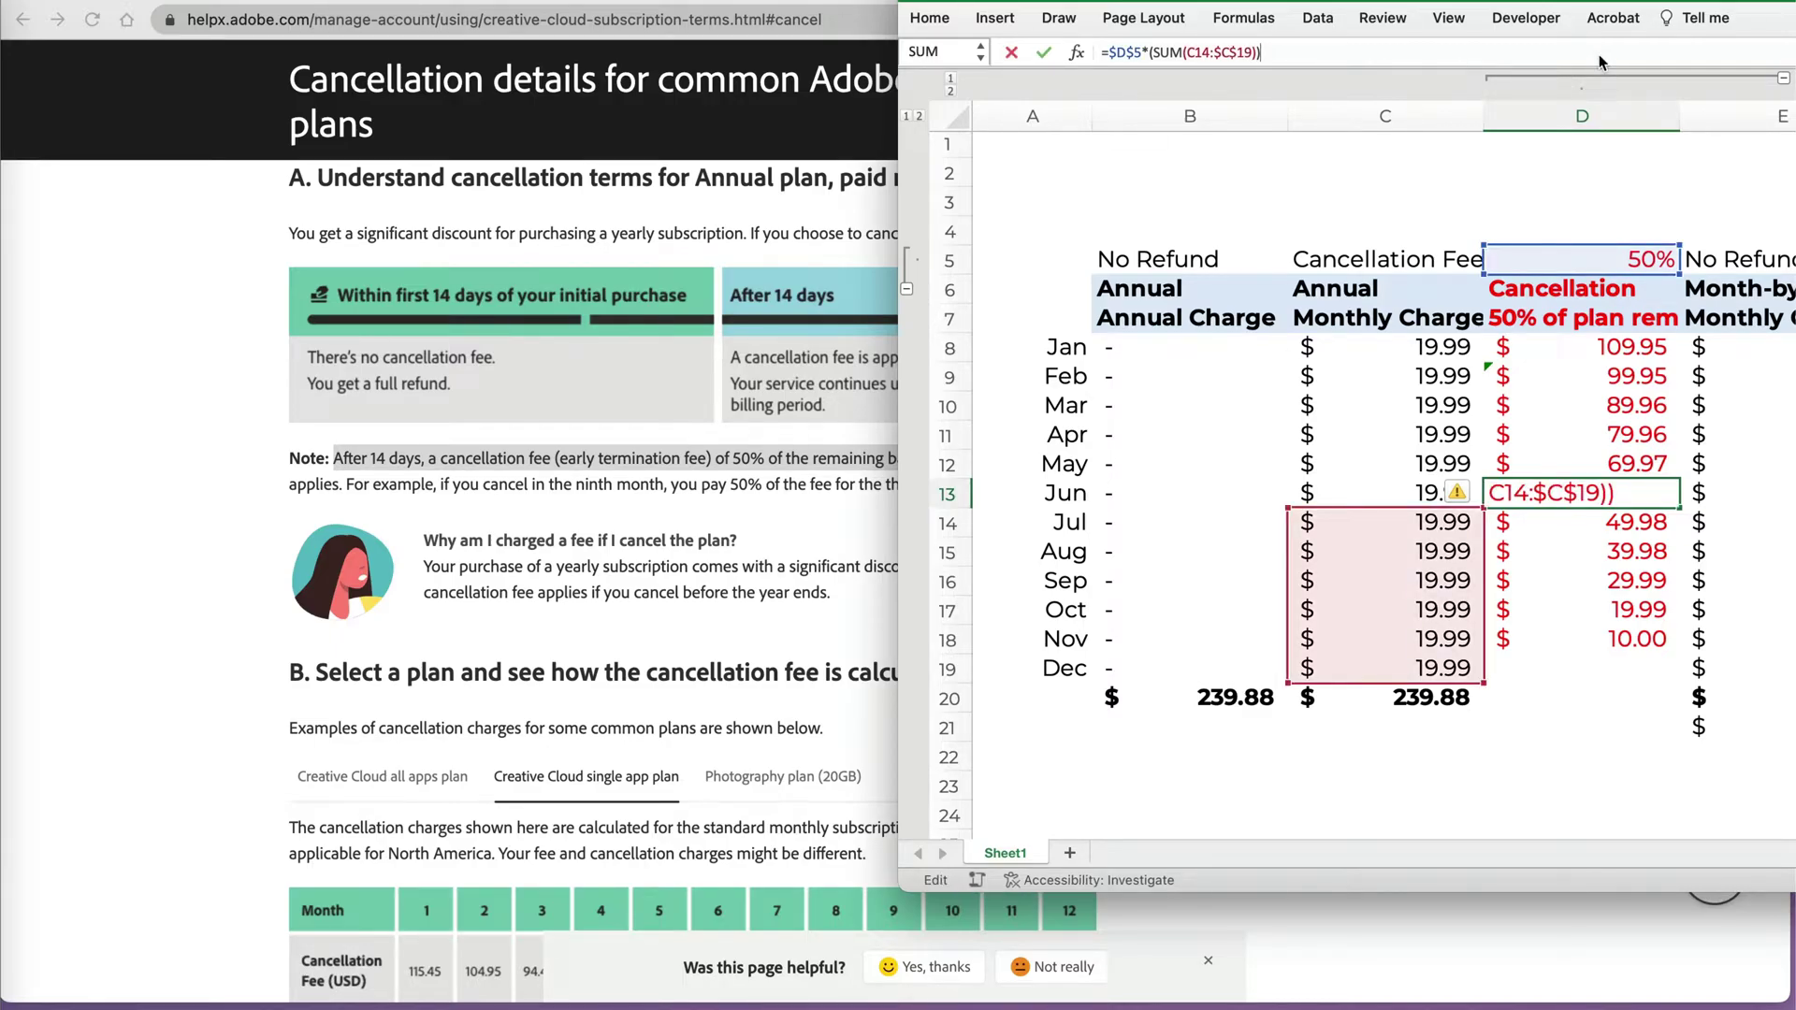
key("Return")
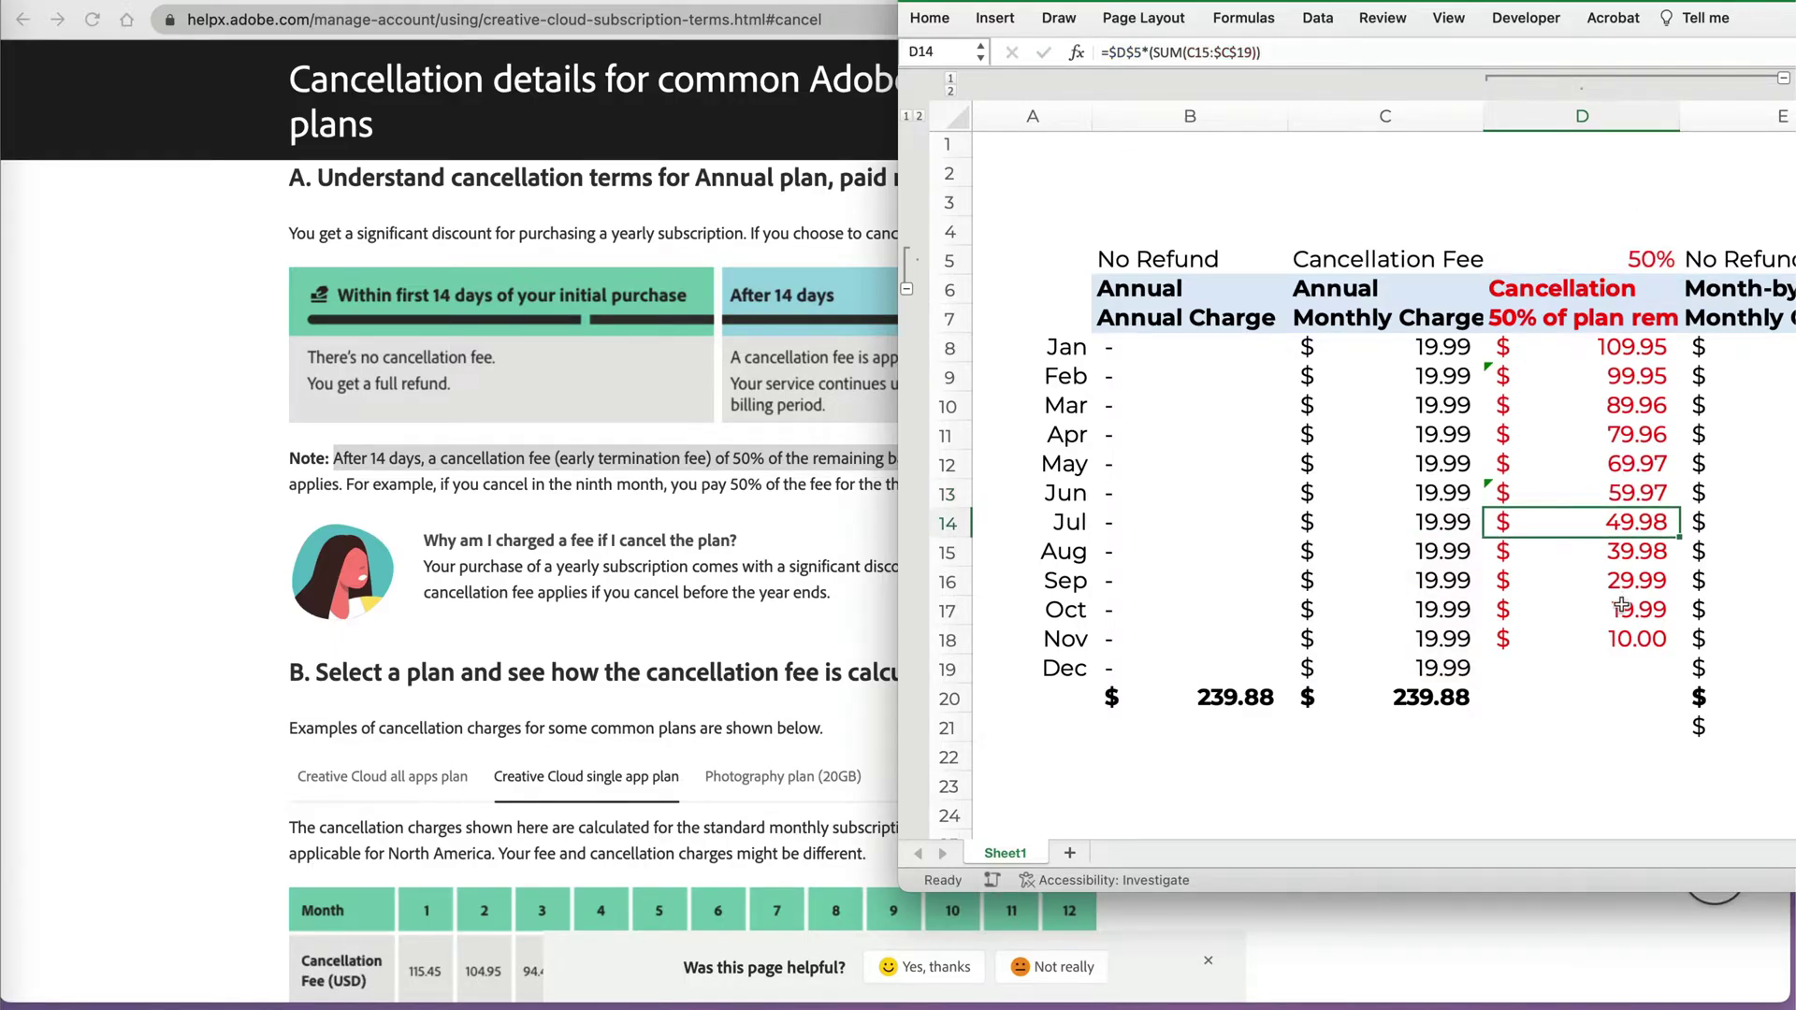
left_click(1615, 639)
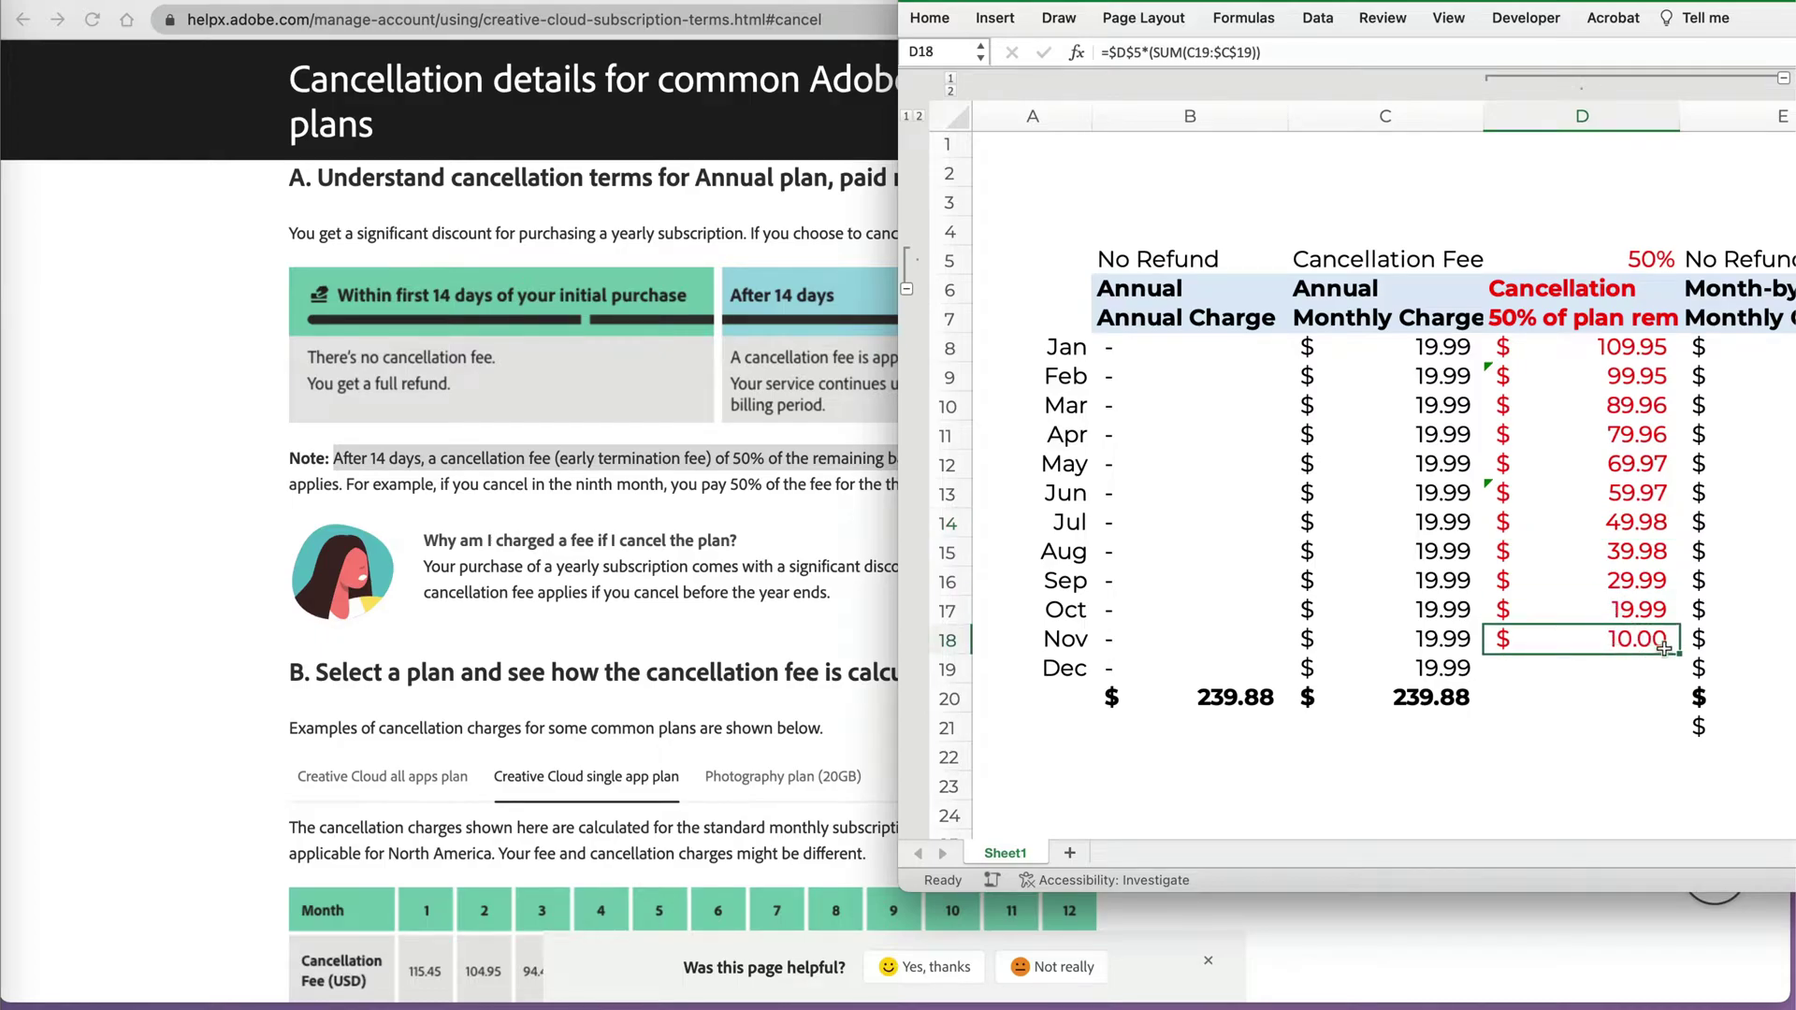
Set January's monthly charge in C8 to 14.99 and verify November's fee becomes $7.50.
left_click(1401, 347)
type("14")
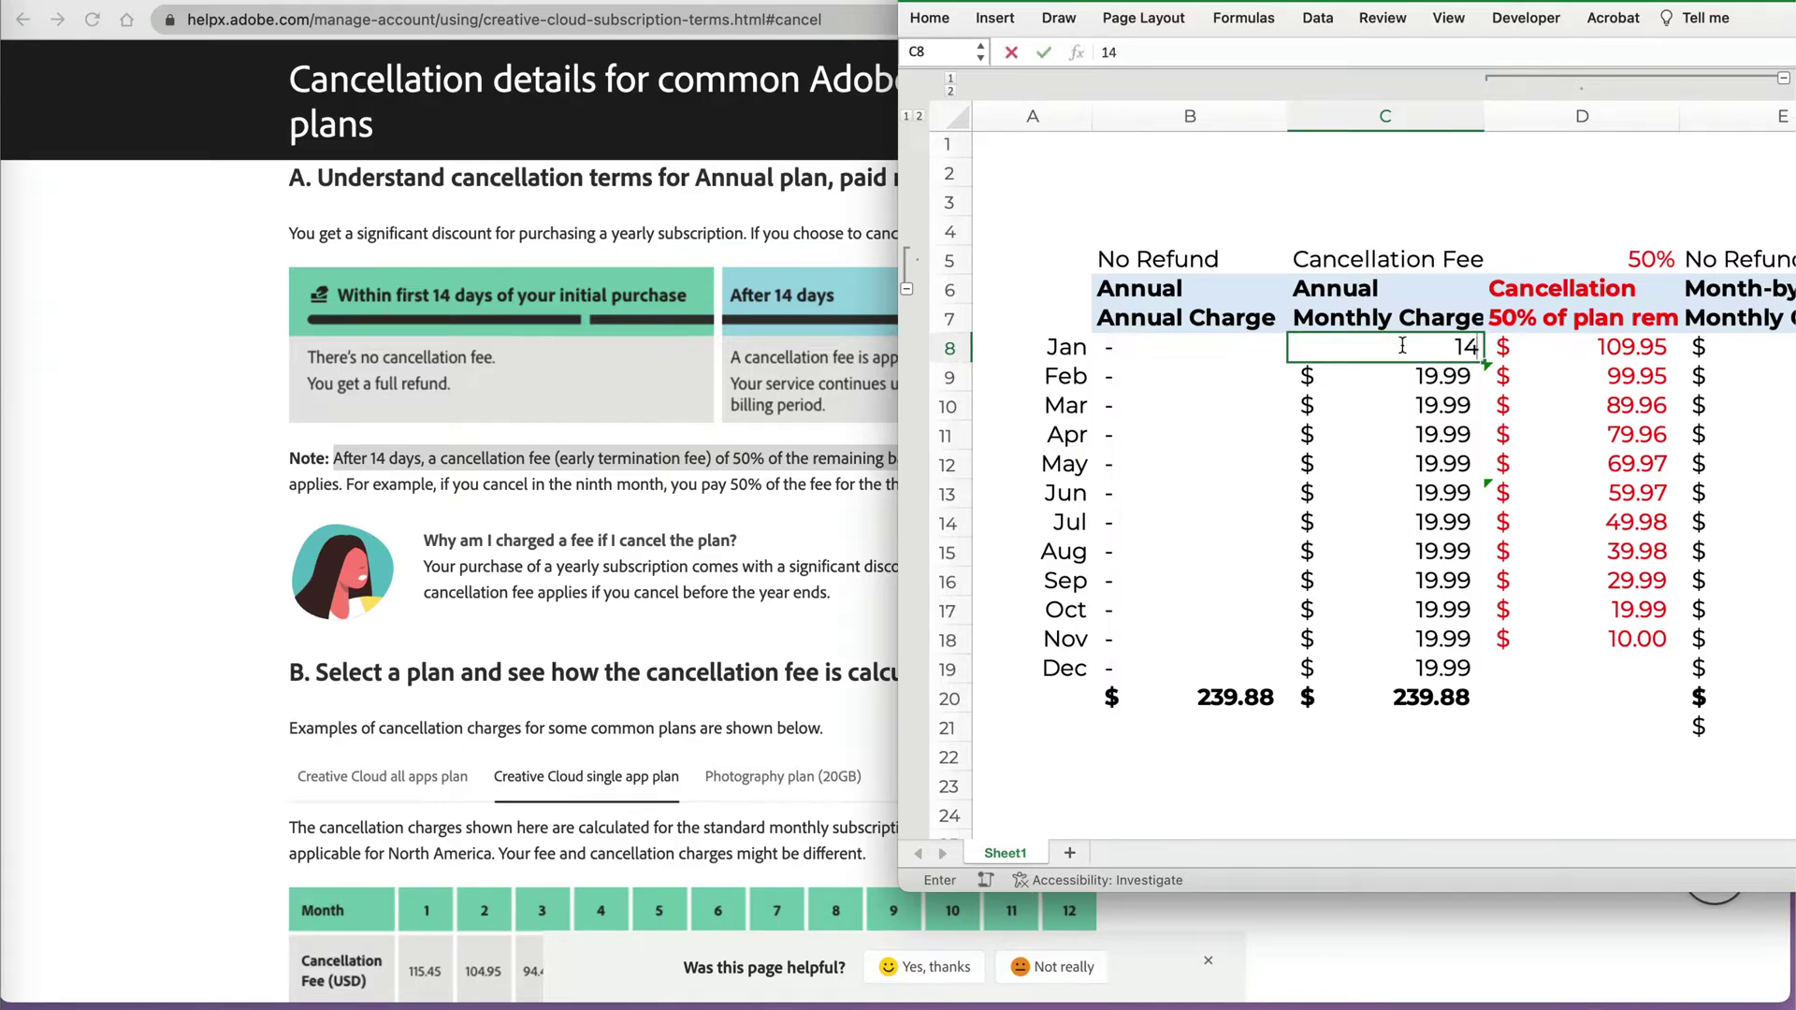
type(".99")
key("Return")
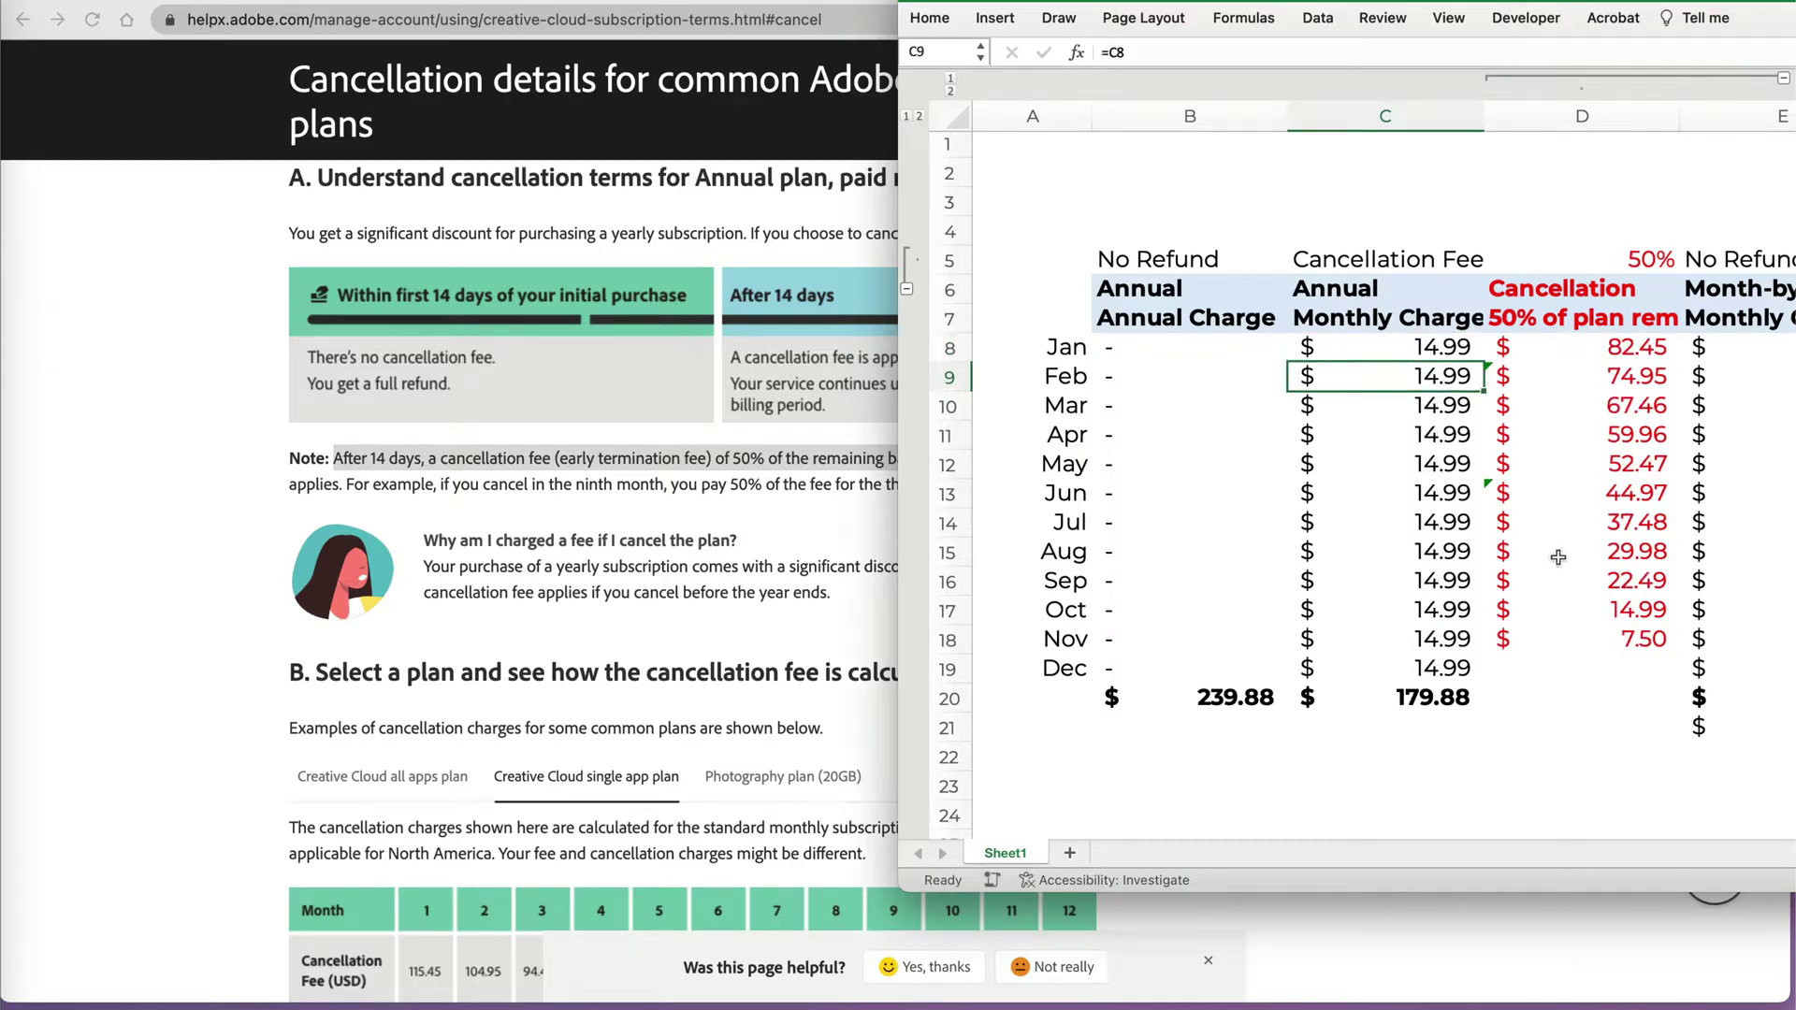
left_click(1635, 641)
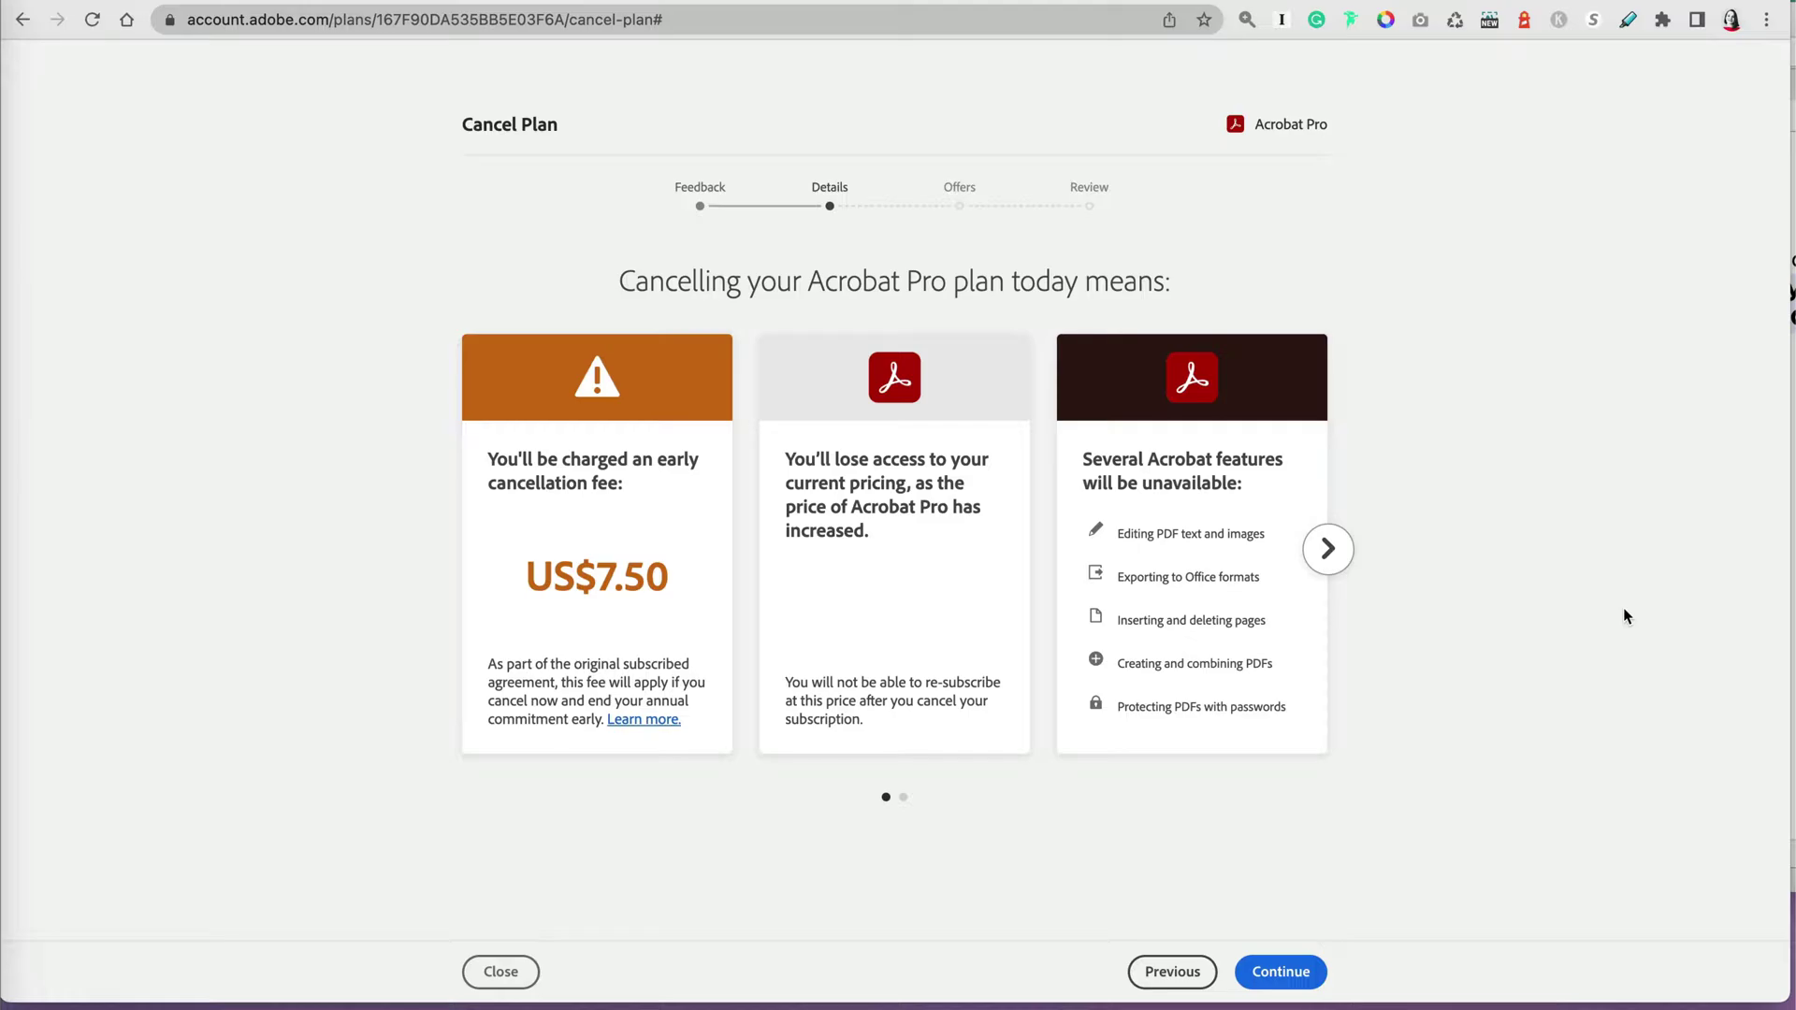
Skip past the retention offers with No thanks and close the review without cancelling Acrobat Pro.
left_click(1262, 971)
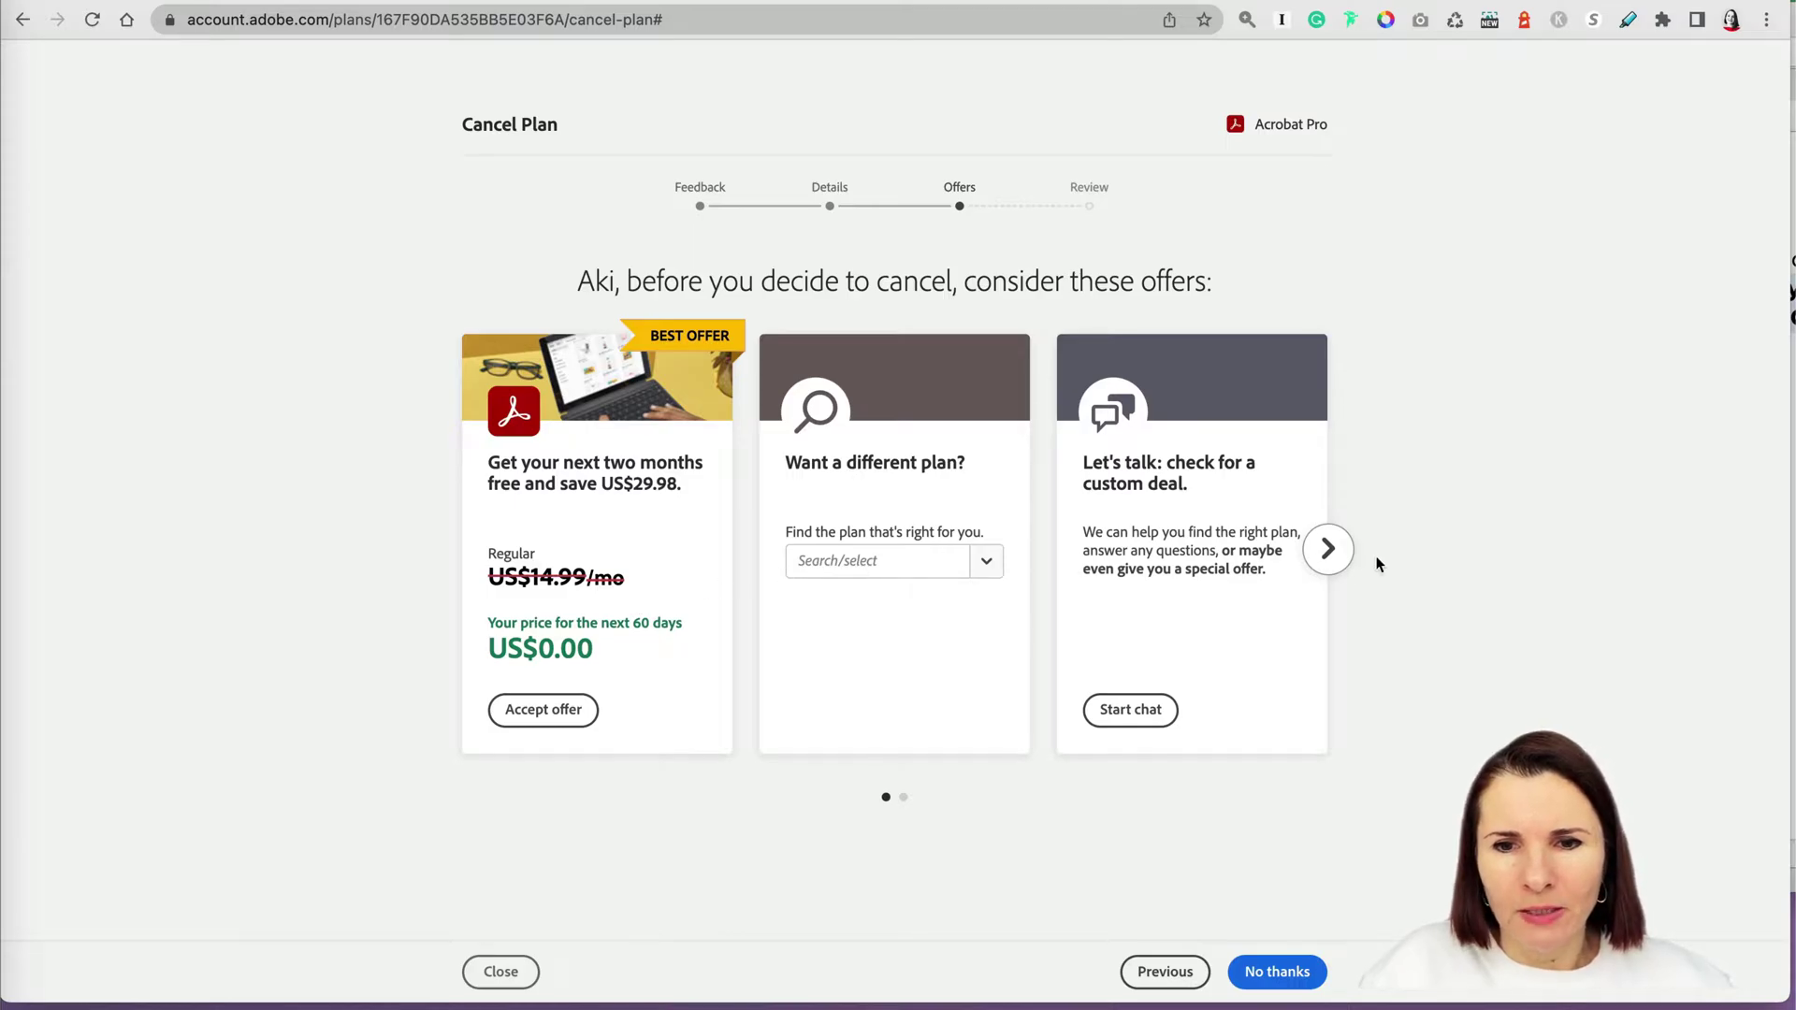
left_click(1327, 548)
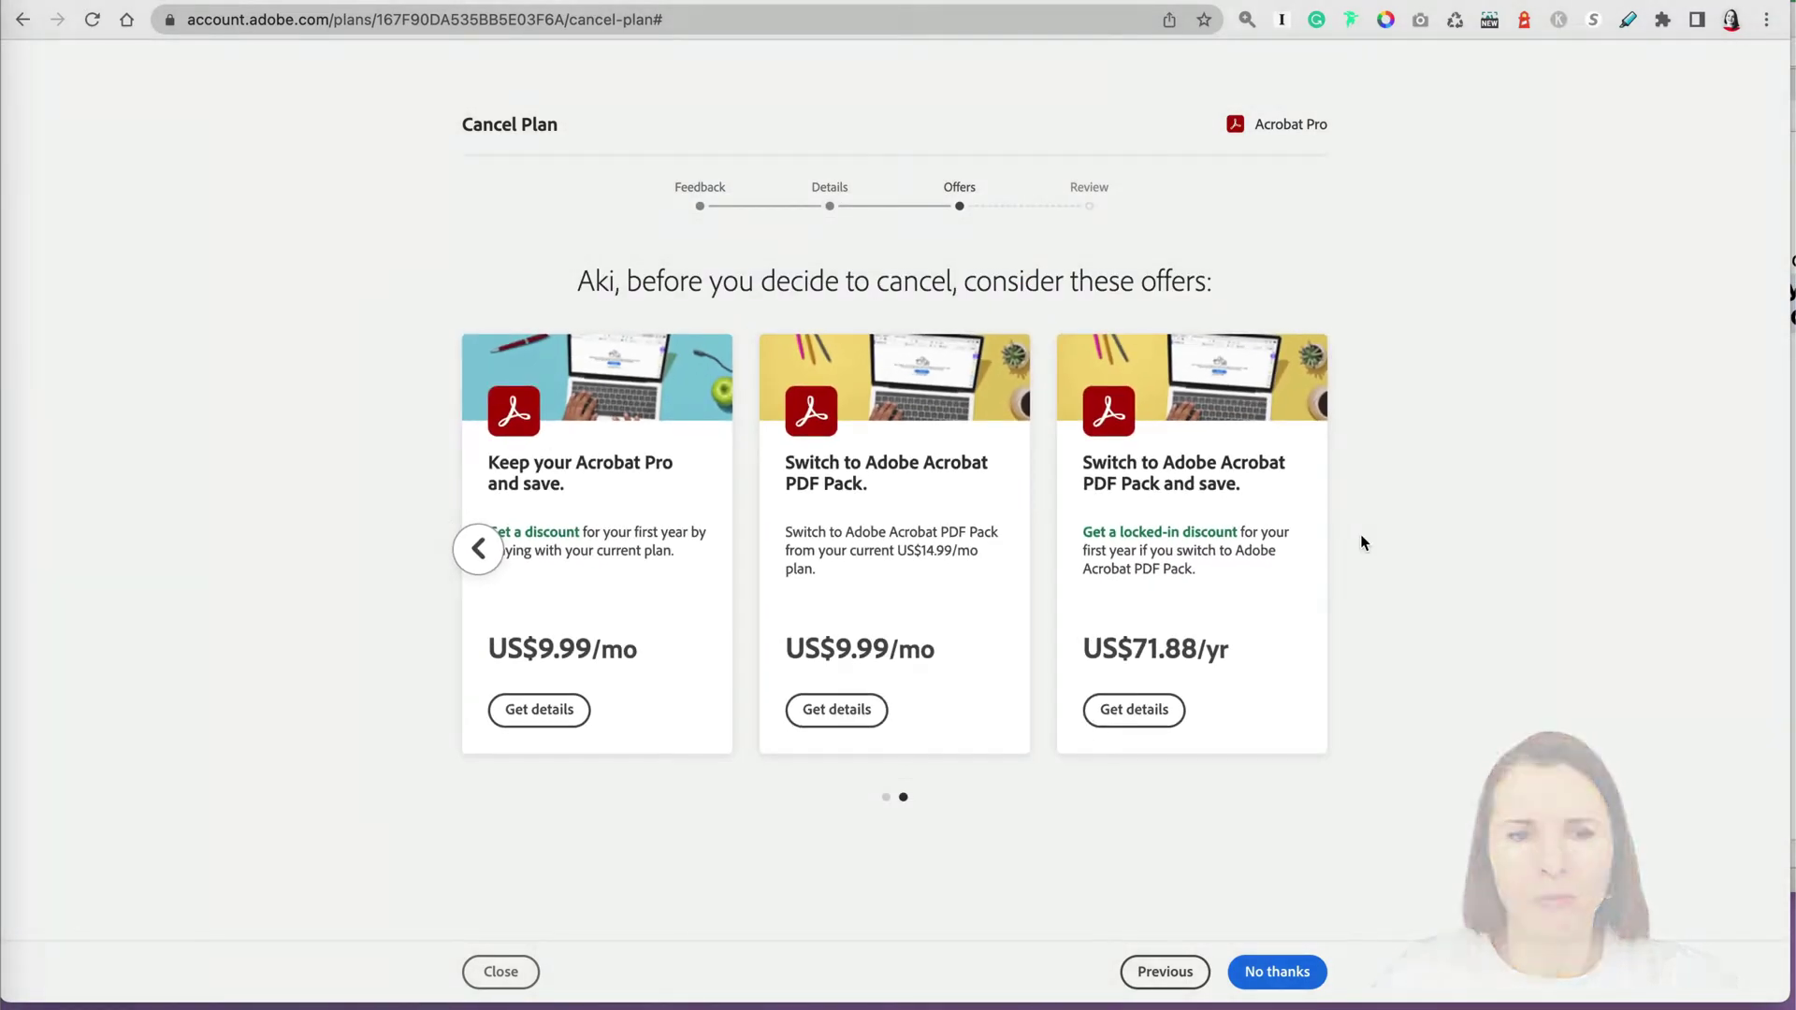
left_click(1271, 978)
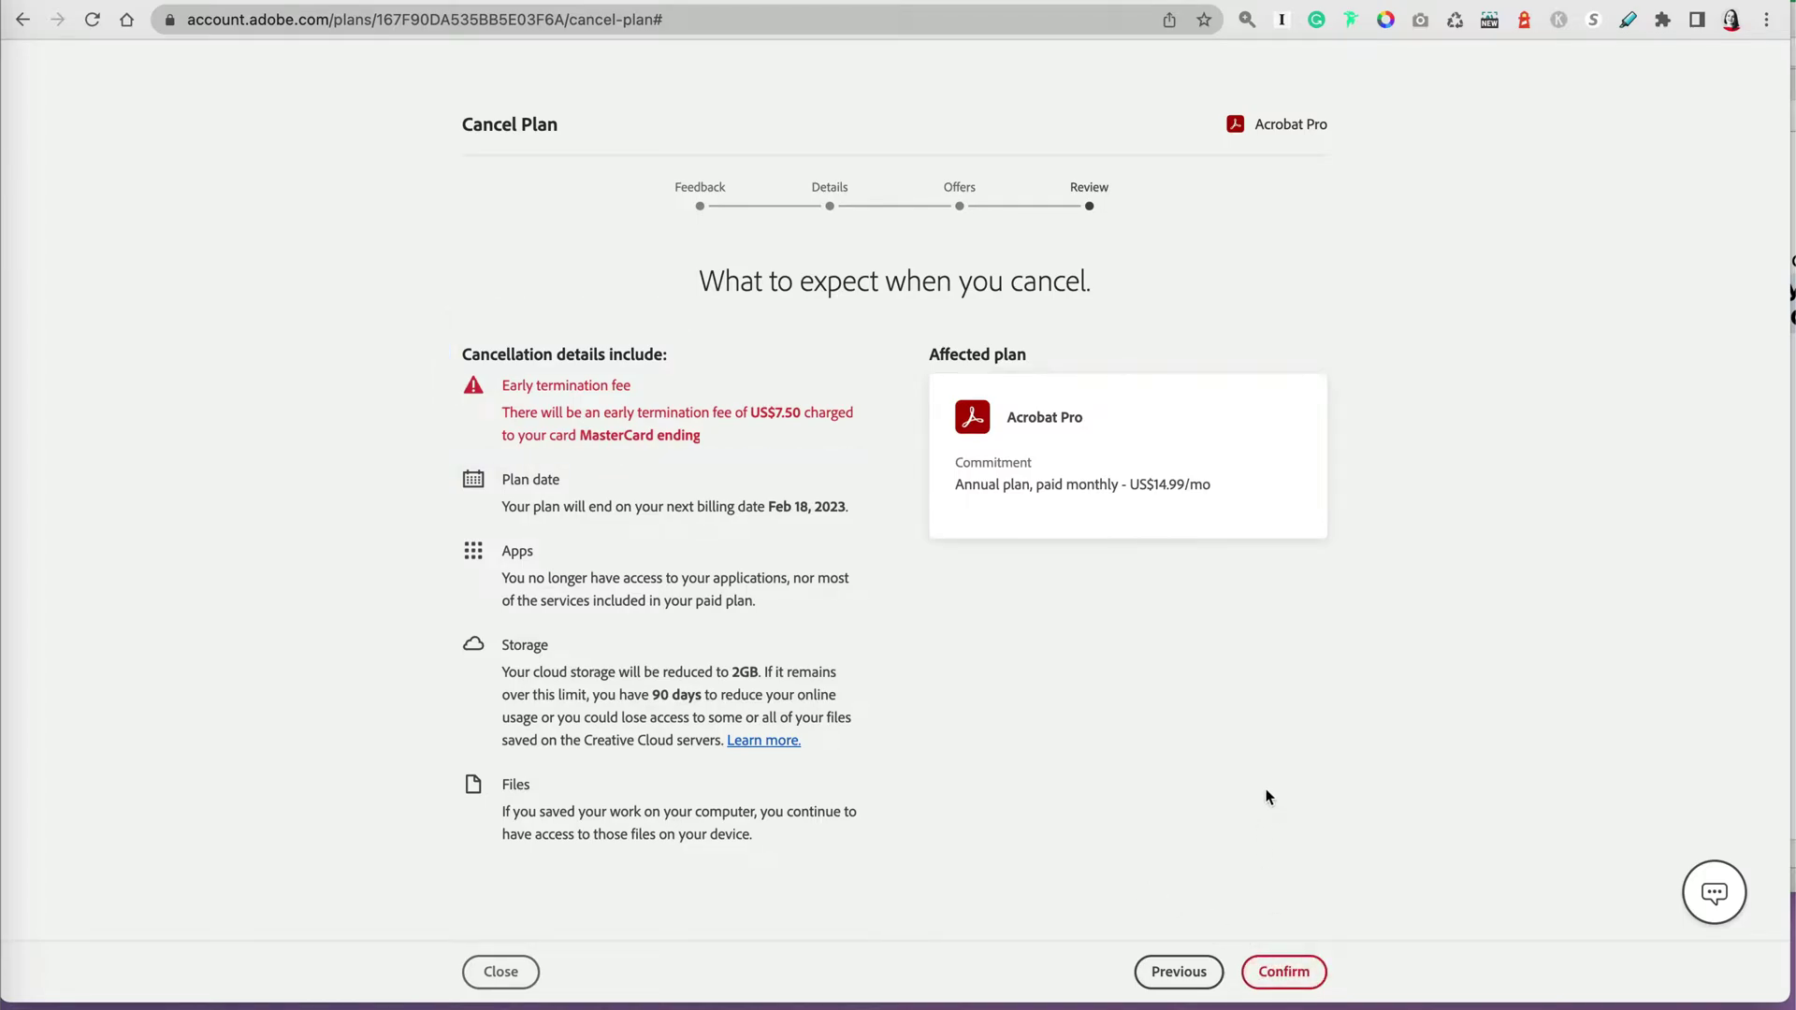
left_click(502, 972)
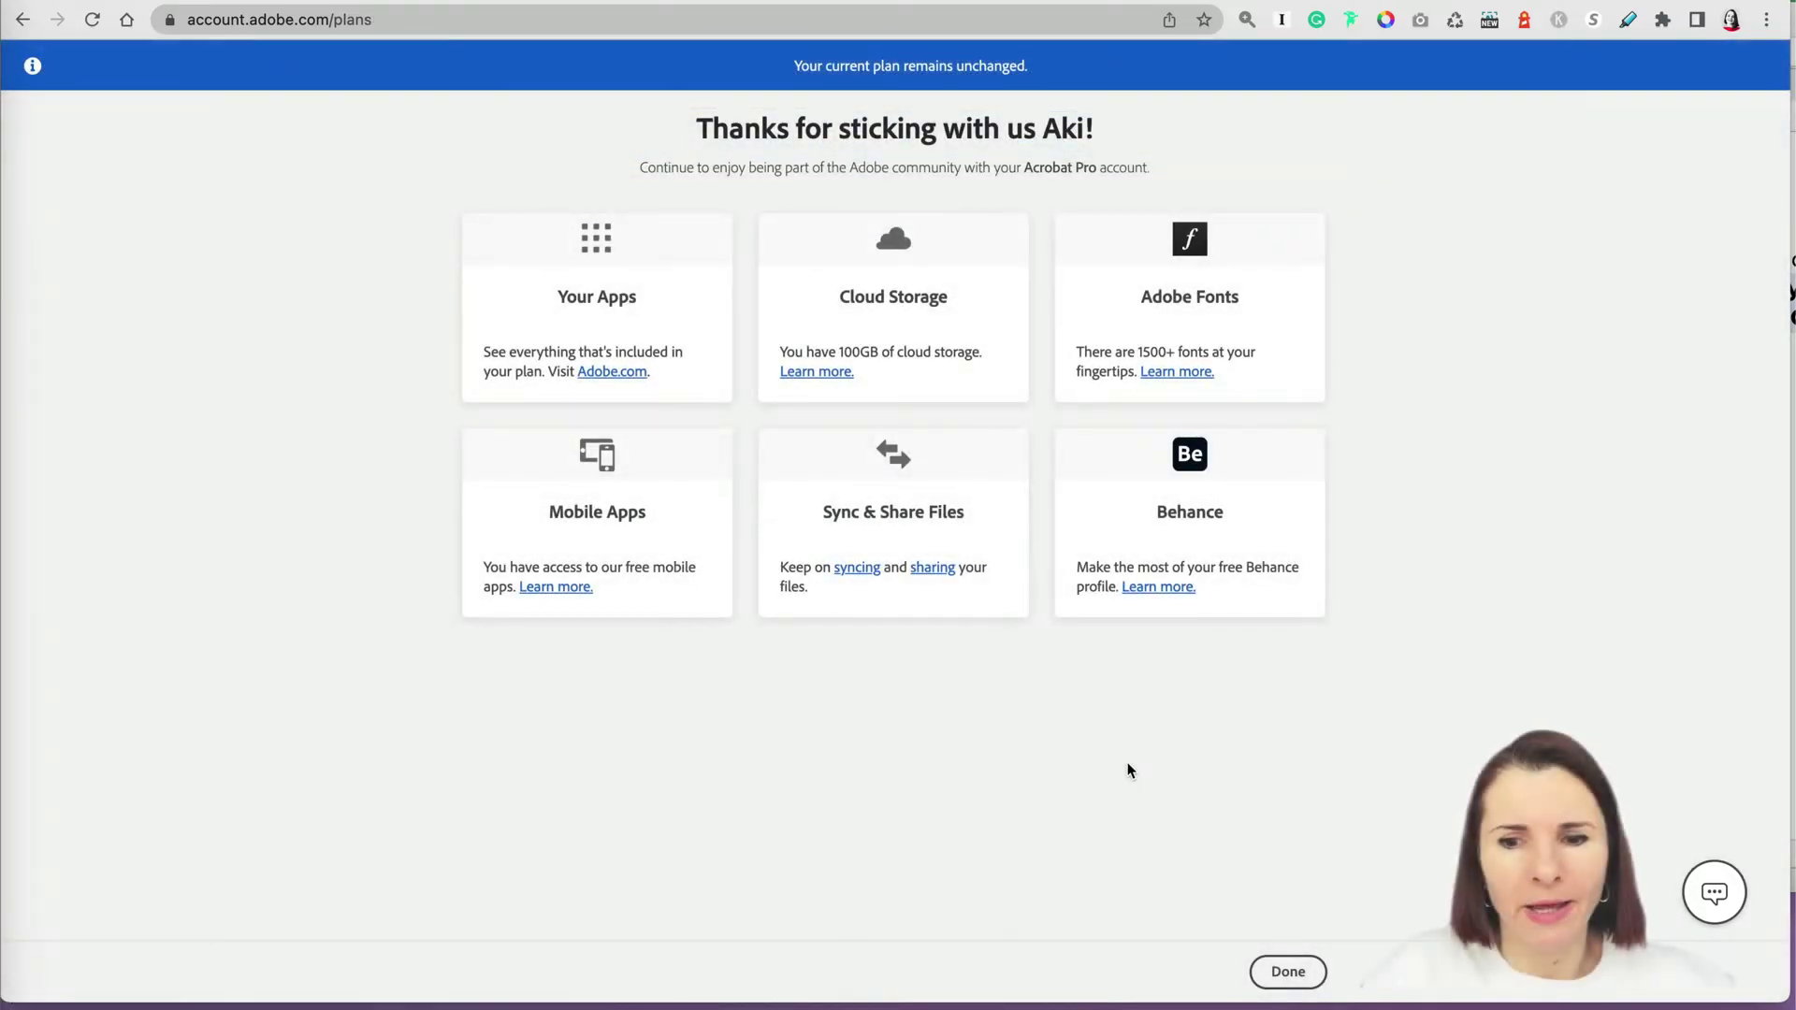
Finish the cancel flow and view Acrobat Pro's annual, paid monthly price on the plans page.
left_click(1285, 973)
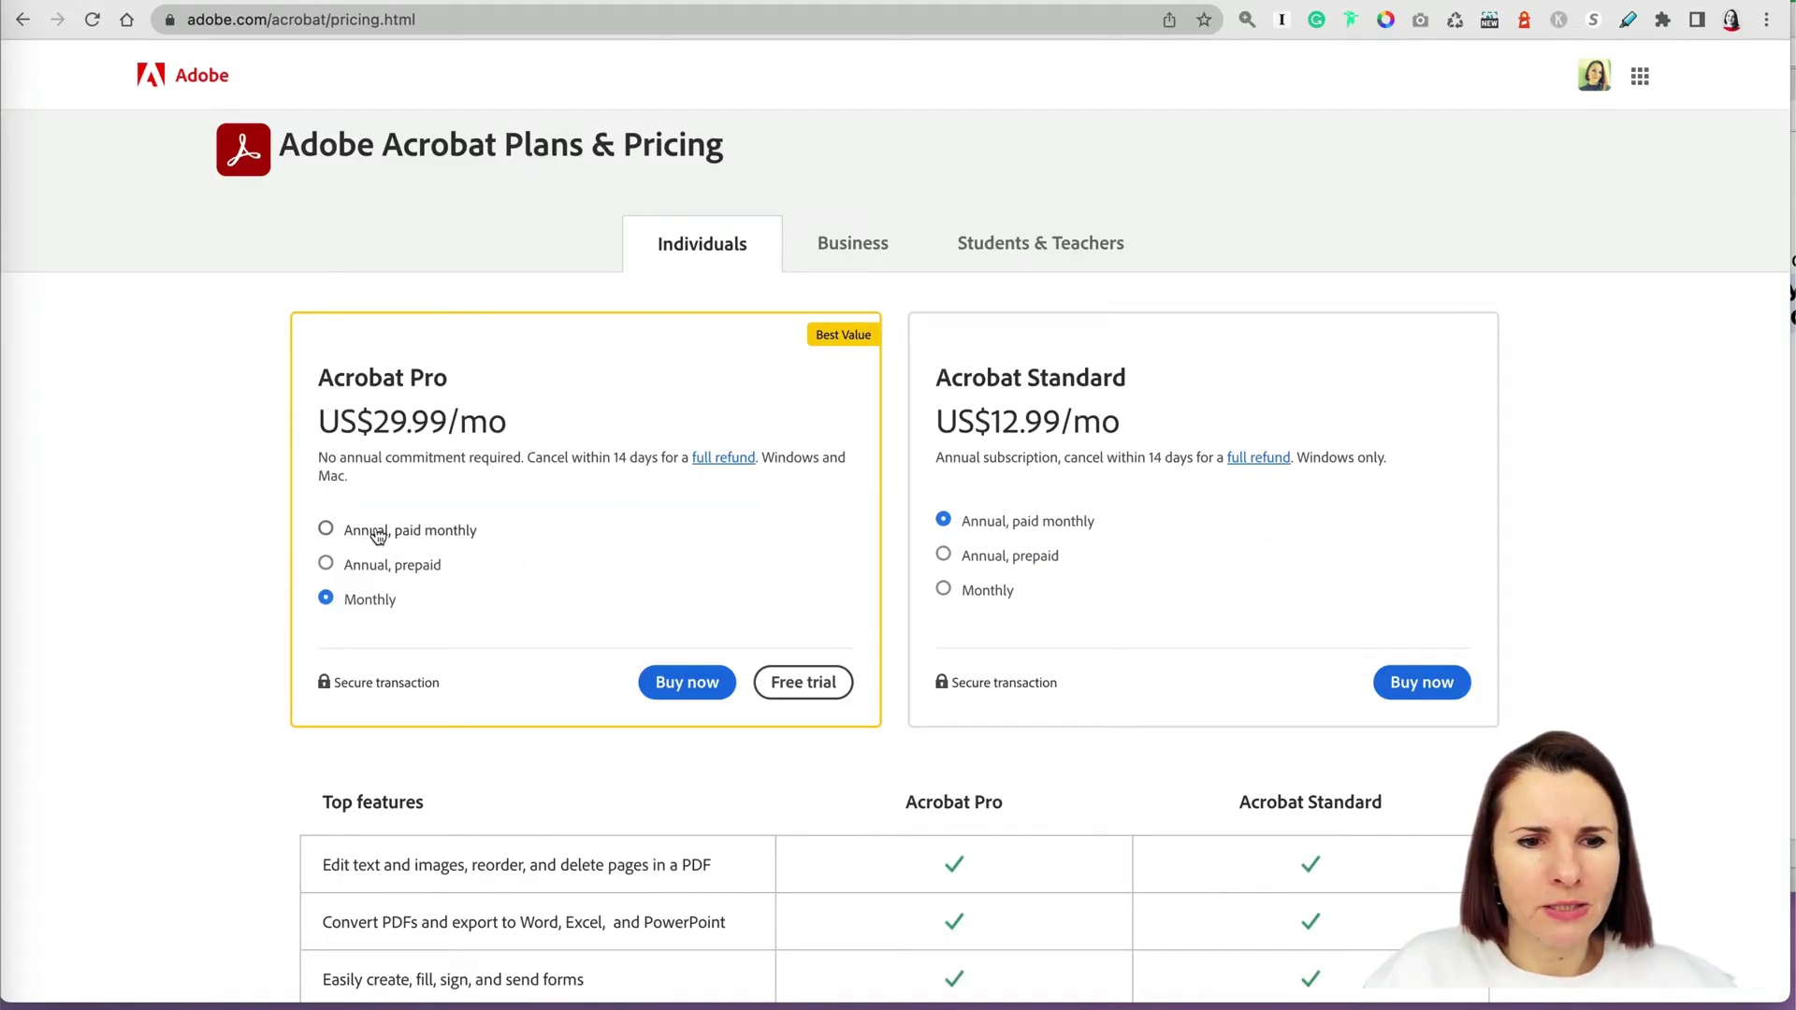
left_click(376, 535)
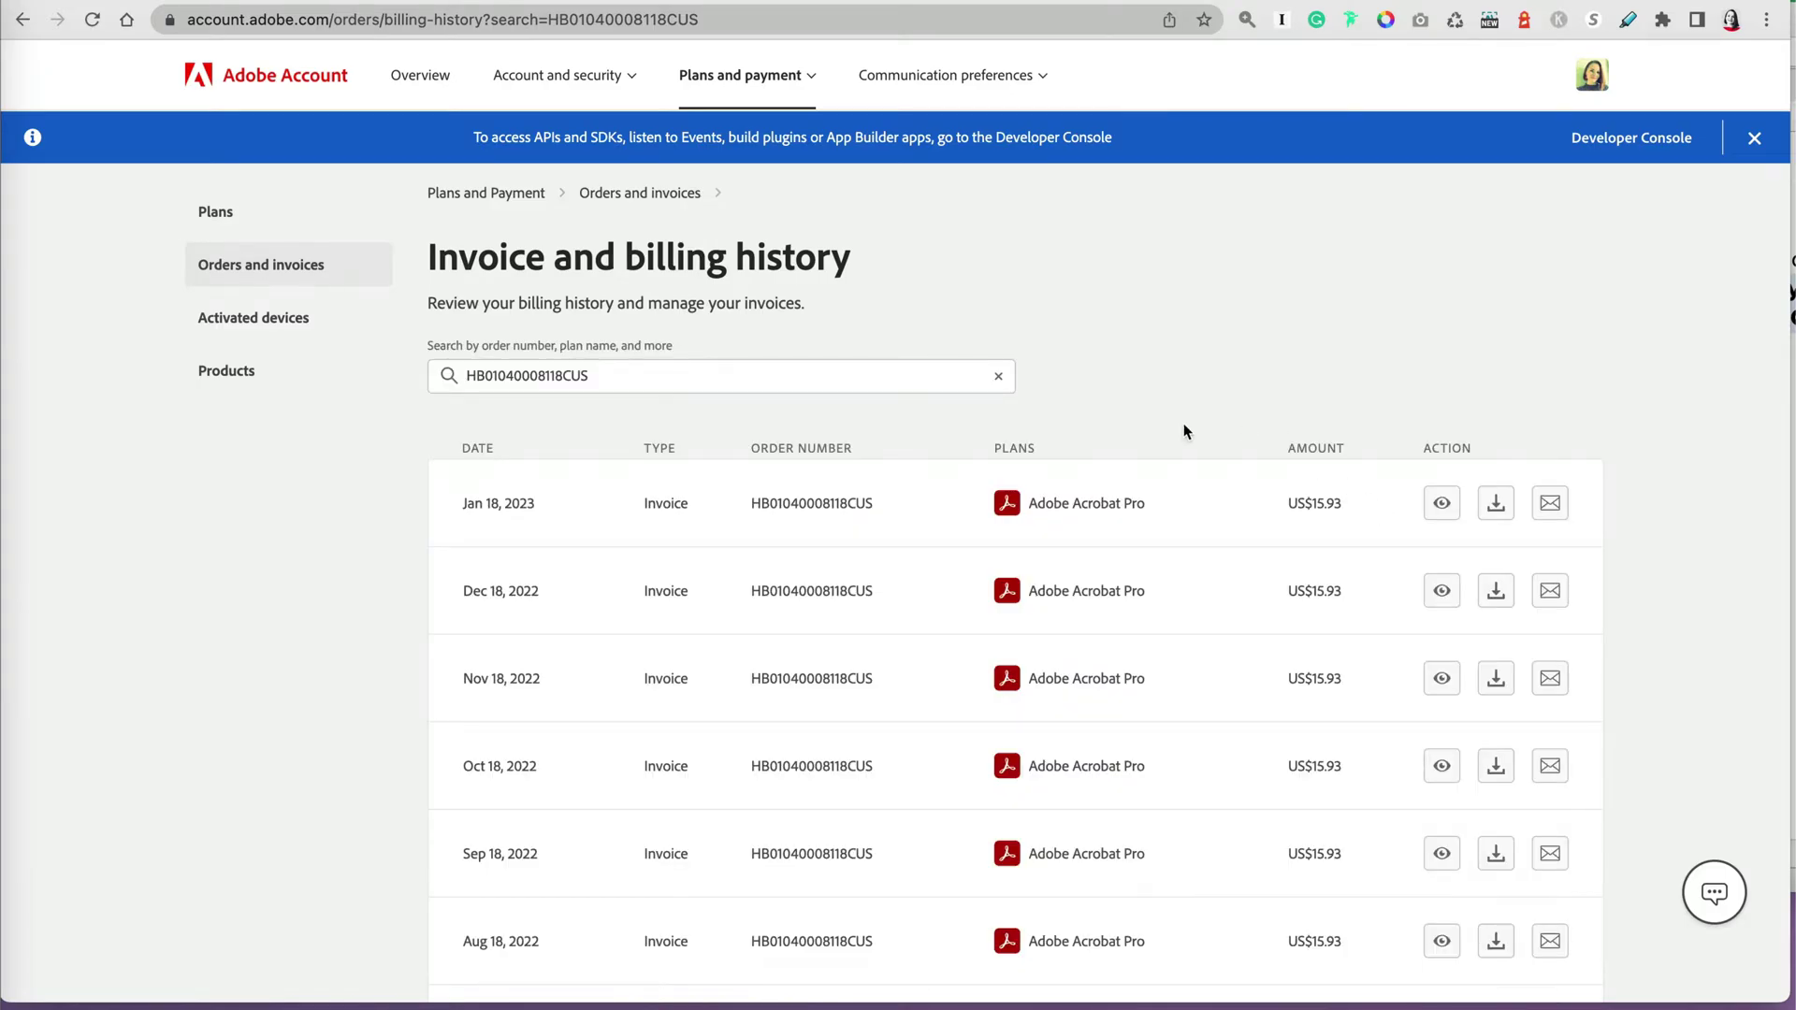
Download the Jan 18, 2023 invoice PDF and open it in the system viewer.
left_click(1497, 505)
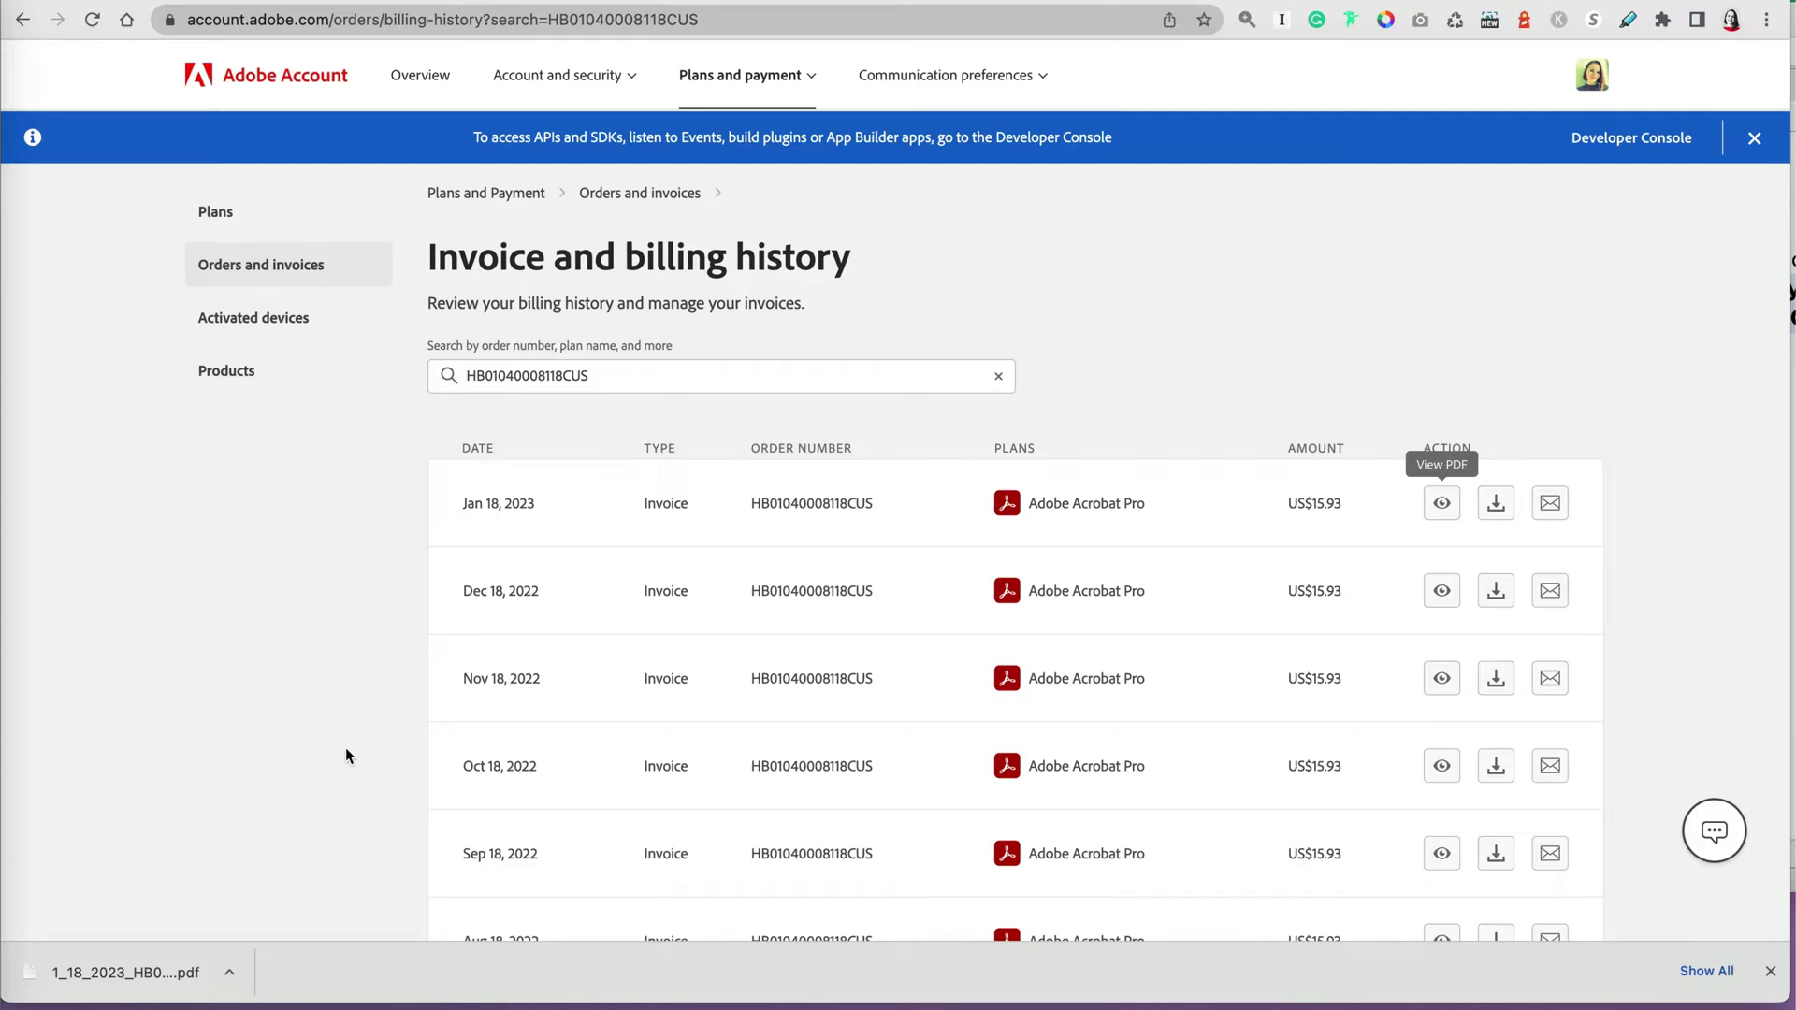
left_click(229, 972)
left_click(275, 1000)
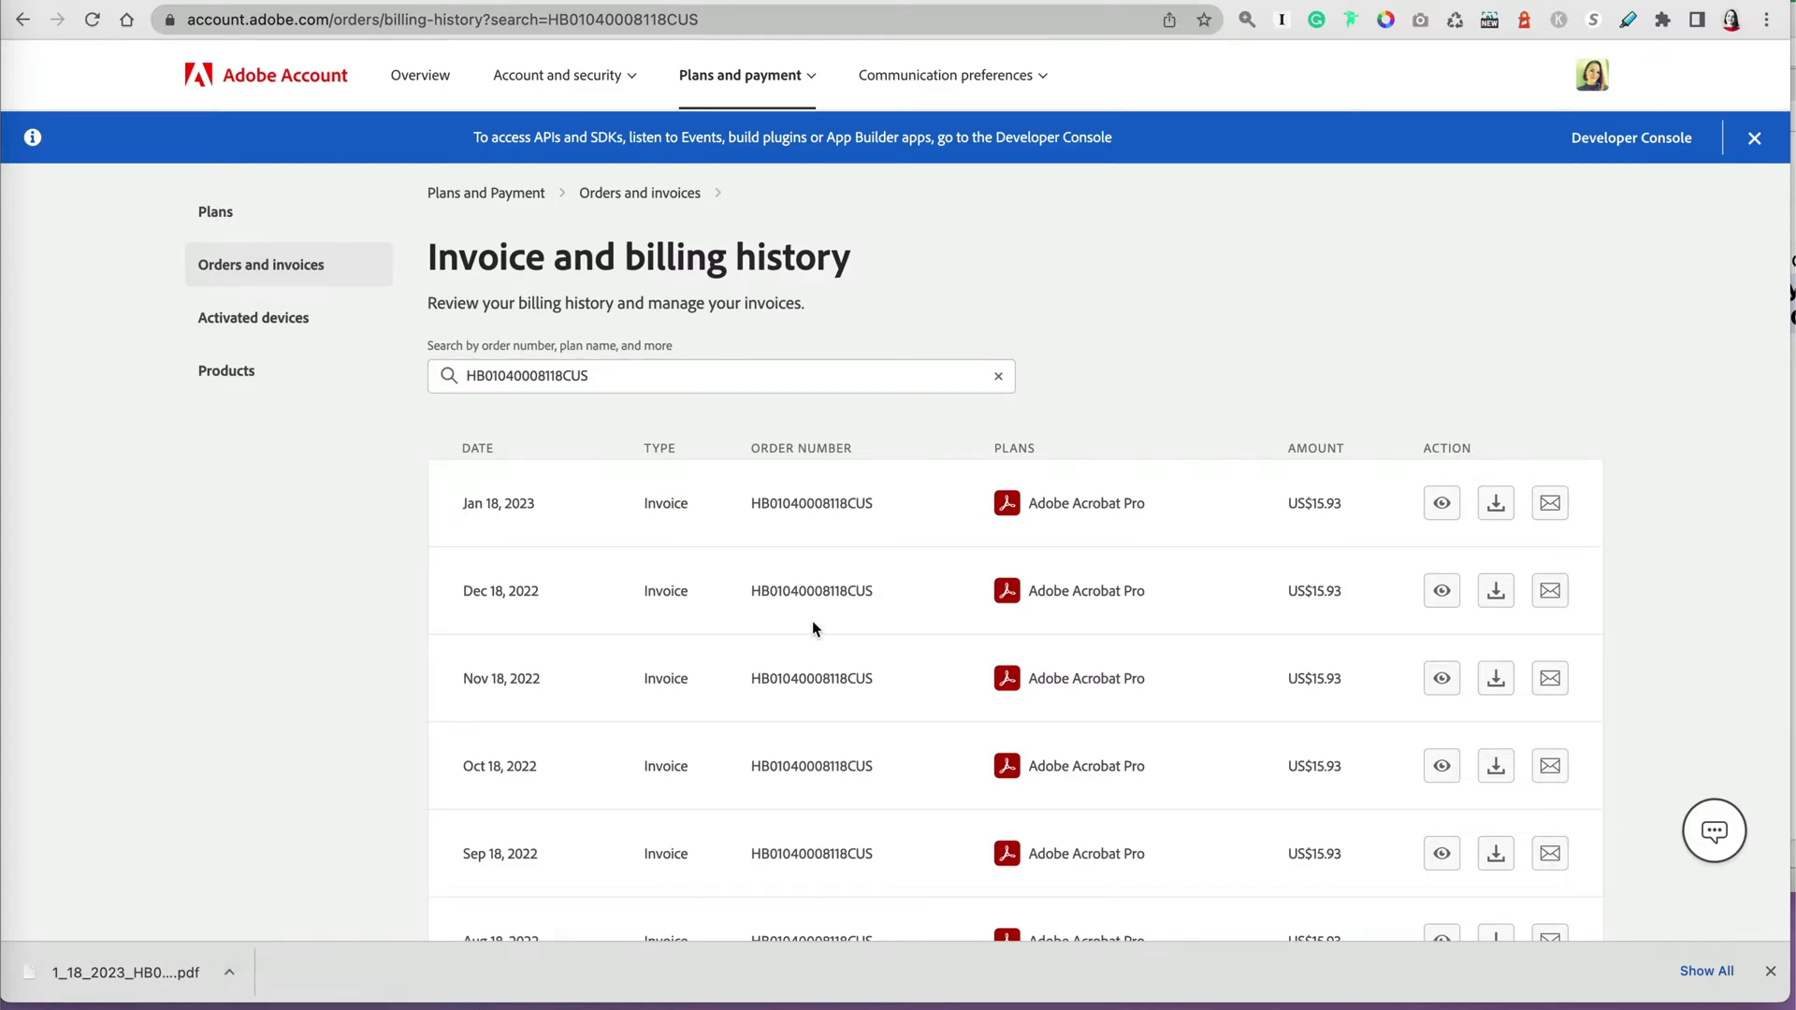